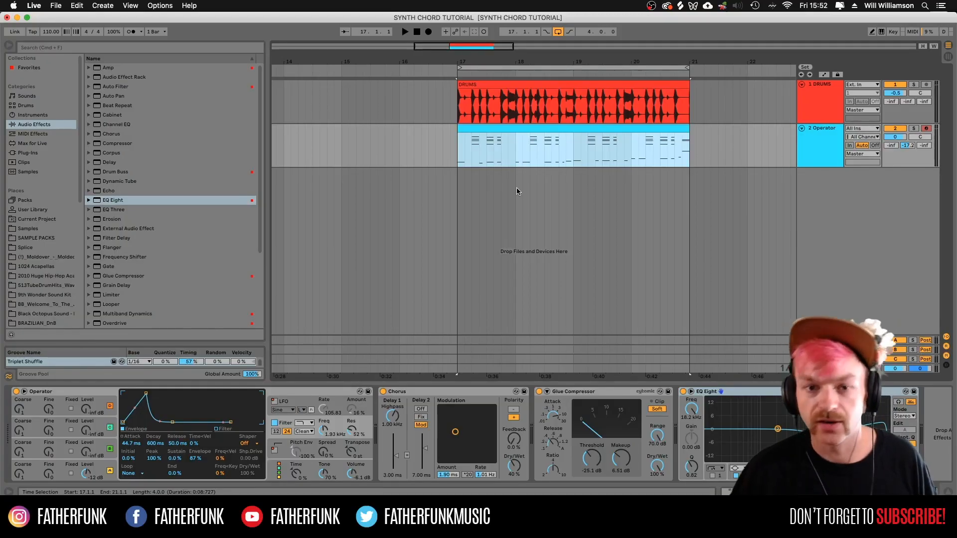
Play the drum loop together with the existing Operator chord clip from bar 17 to audition the reference sound
left_click(514, 154)
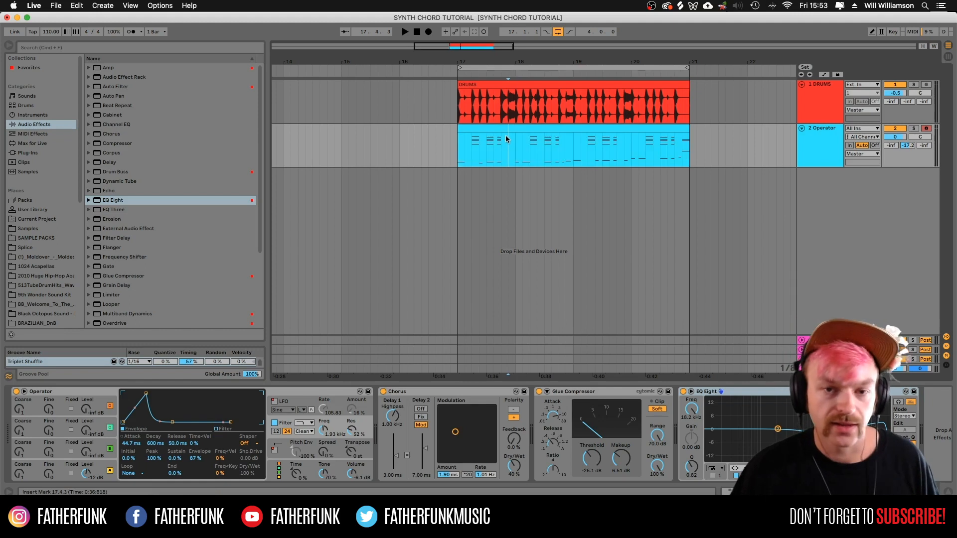
left_click(519, 129)
key("space")
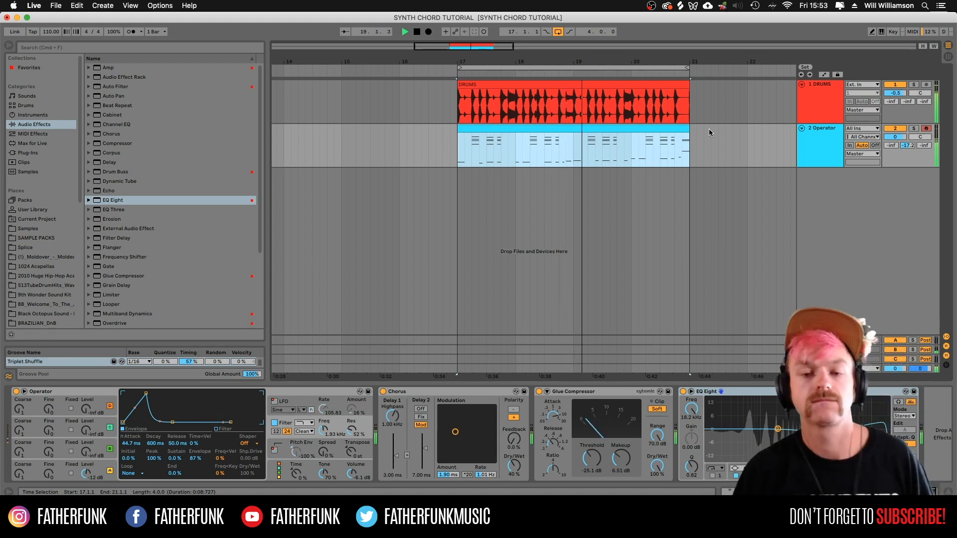
left_click(642, 155)
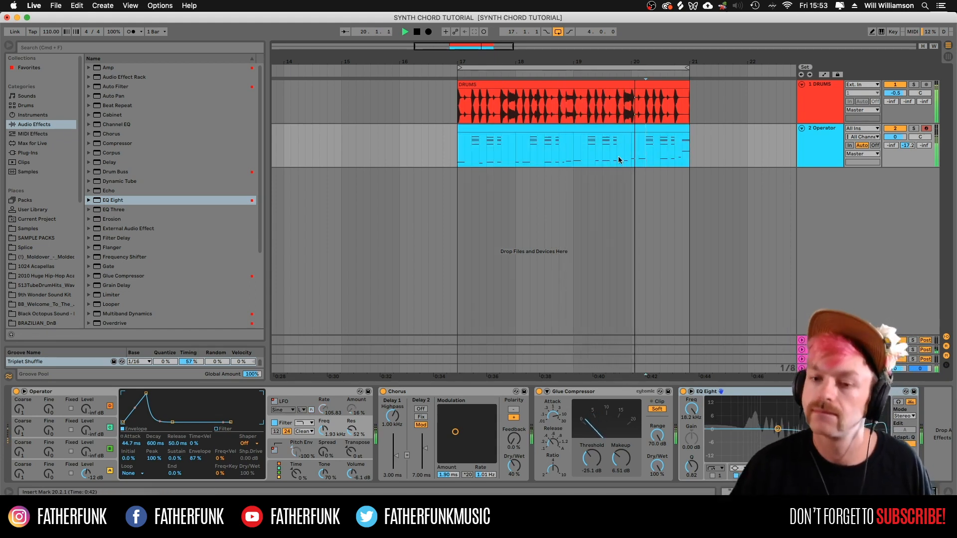
key("space")
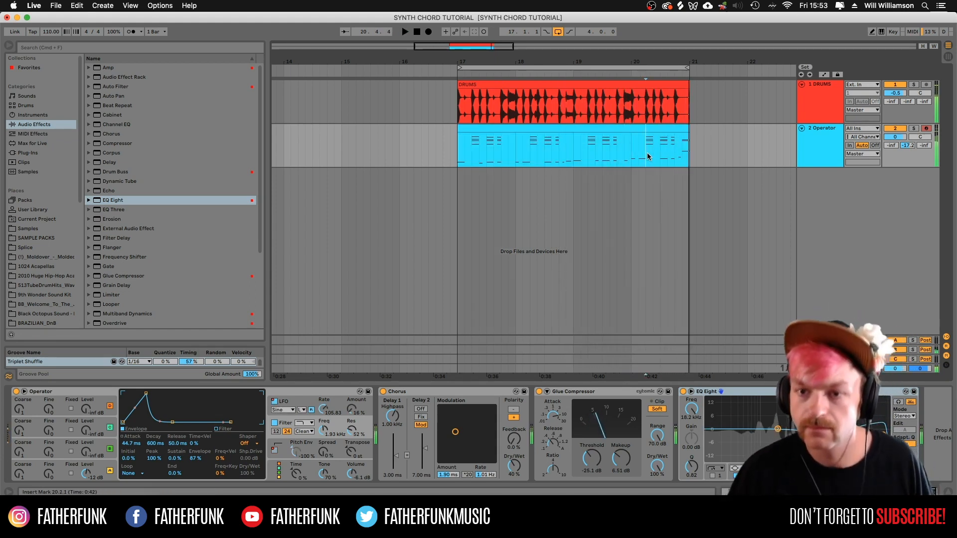
Add a new MIDI track below the Operator track and load a default Operator instrument on it
left_click(806, 141)
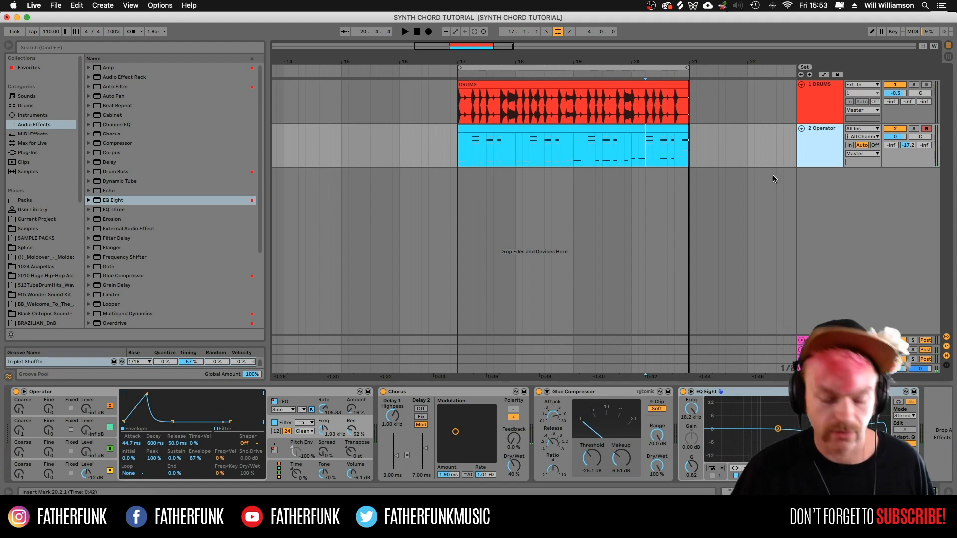
key("super+shift+t")
left_click(450, 196)
left_click(457, 193)
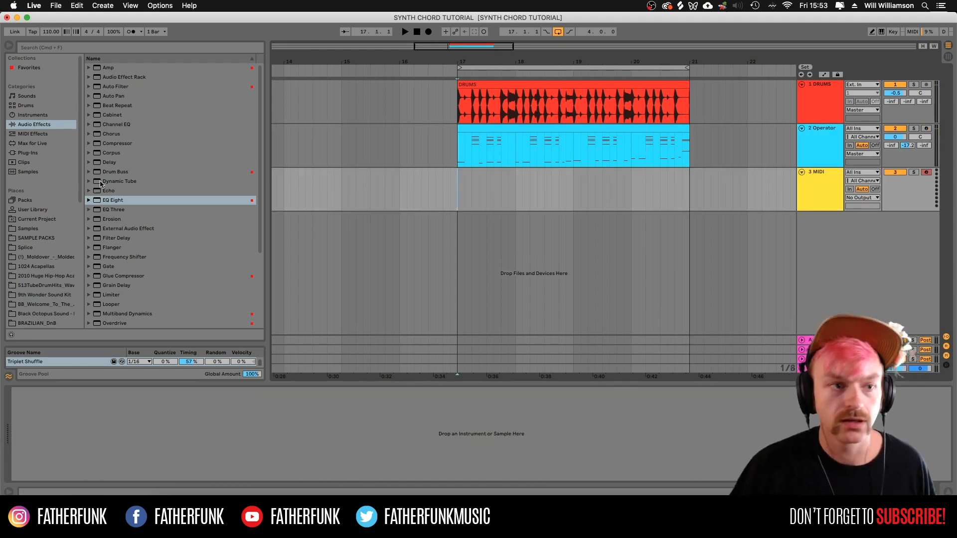
left_click(49, 115)
double_click(119, 134)
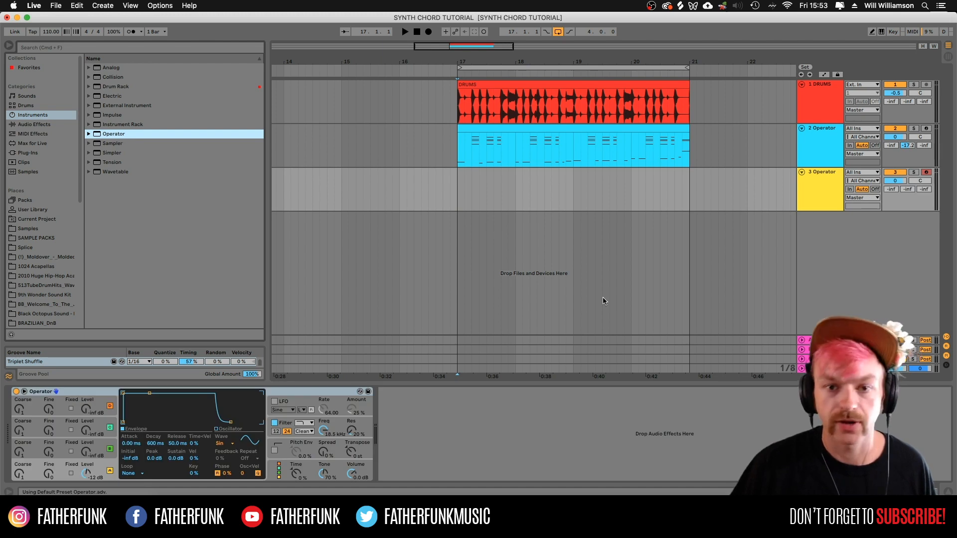
Copy the chord MIDI clip from the original Operator track to bar 17 of the new Operator track
left_click(816, 150)
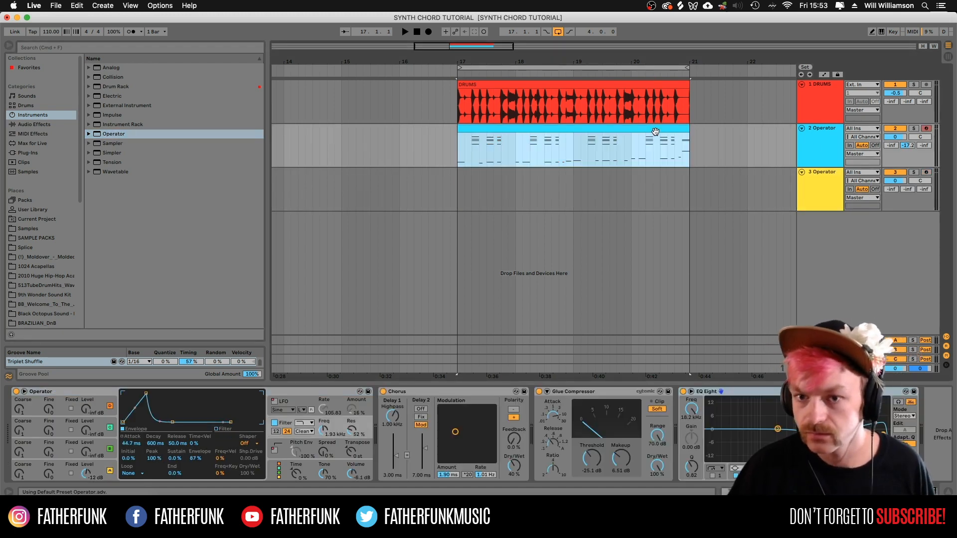
left_click(458, 193)
key("cmd+v")
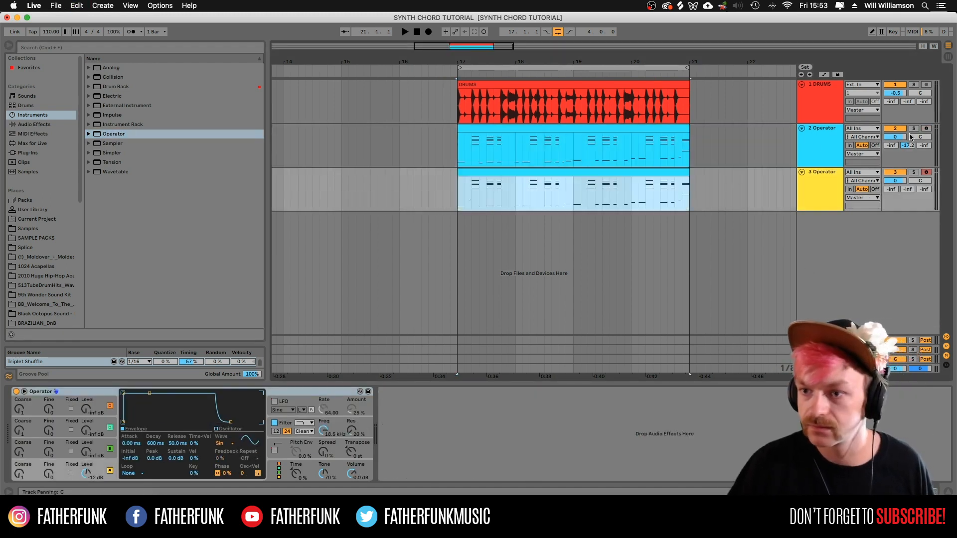
Collapse the original Operator track and colour the new Operator track cyan to match it
left_click(802, 128)
right_click(812, 145)
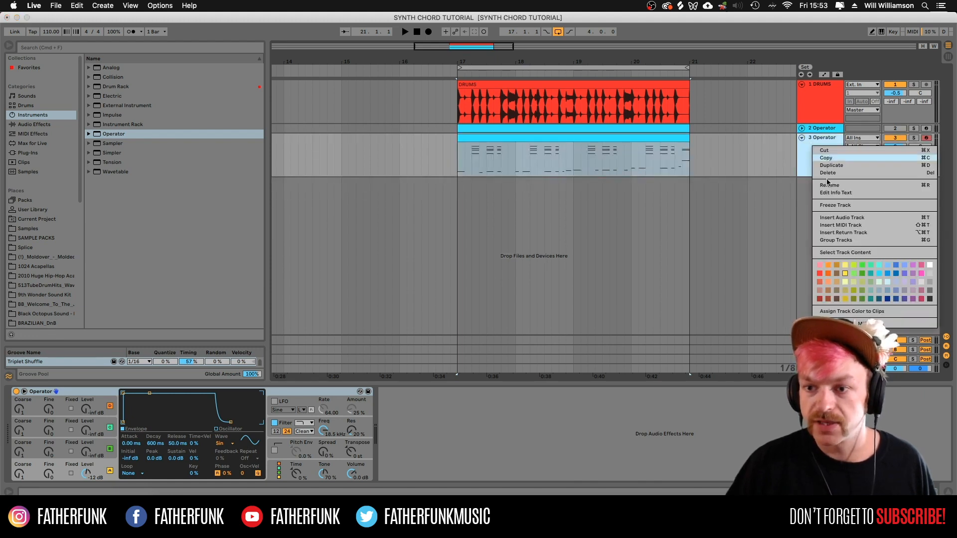
left_click(878, 273)
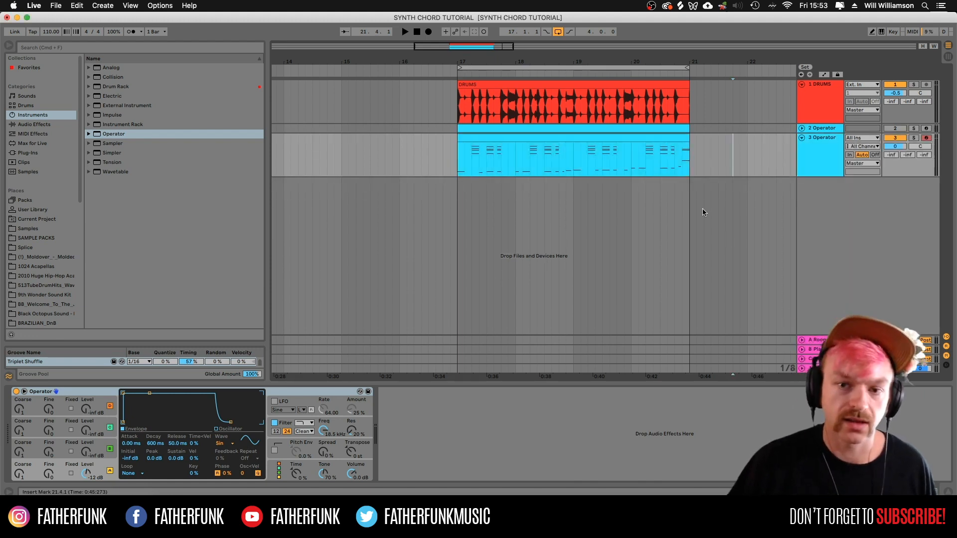
Solo the new Operator track with its chord clip selected, and set oscillator A's waveform to Saw D
left_click(672, 140)
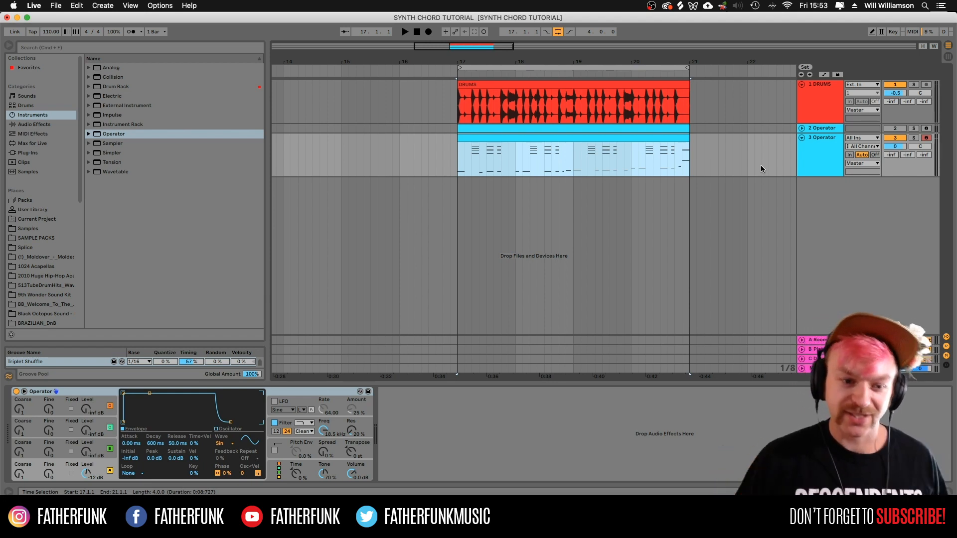
left_click(587, 158)
left_click(594, 137)
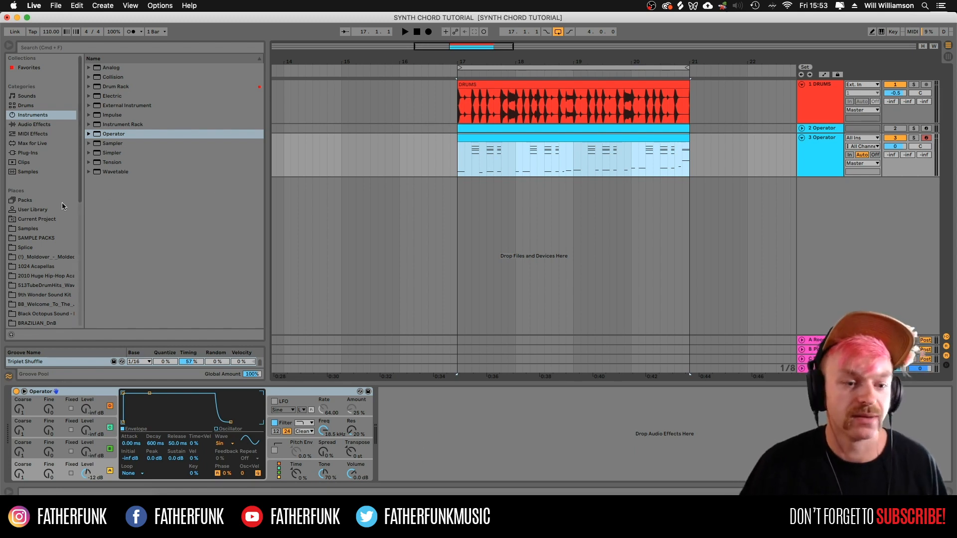
left_click(910, 139)
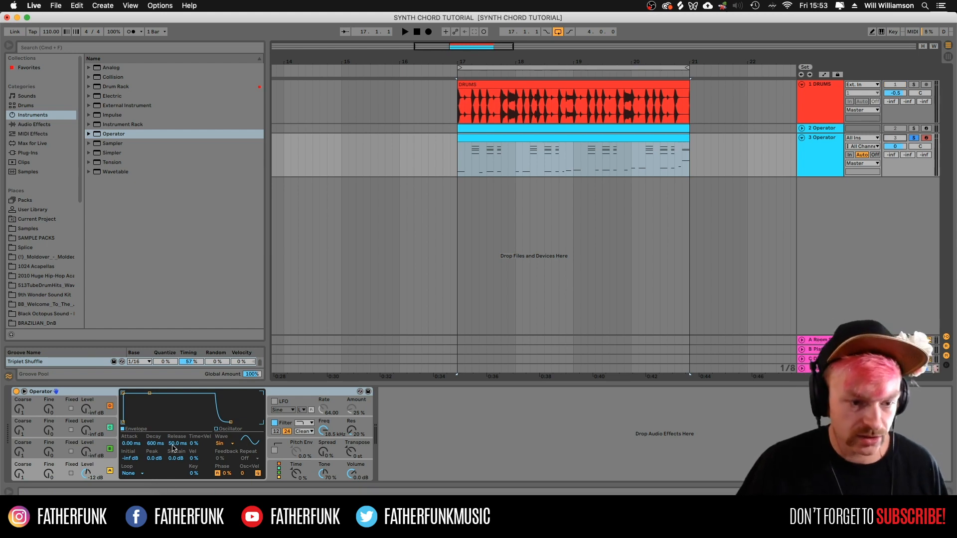
left_click(222, 444)
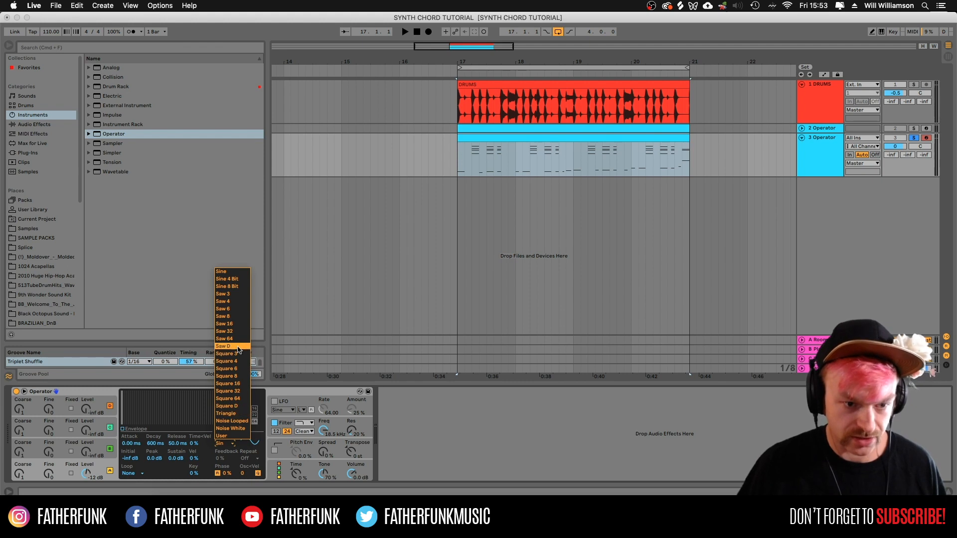
left_click(227, 346)
Lower the new Operator's volume to -6.4 dB while playing the chord clip
key("space")
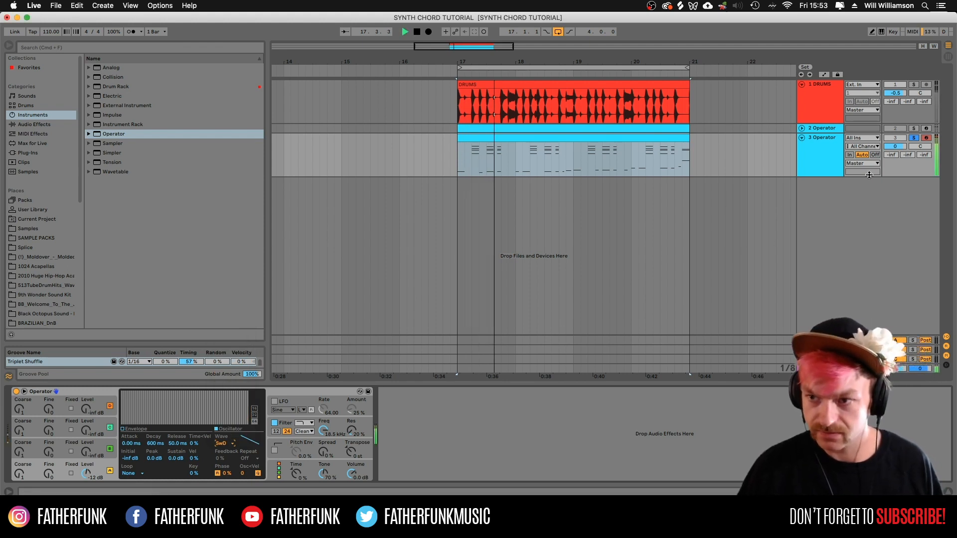
left_click_drag(349, 472, 353, 475)
key("space")
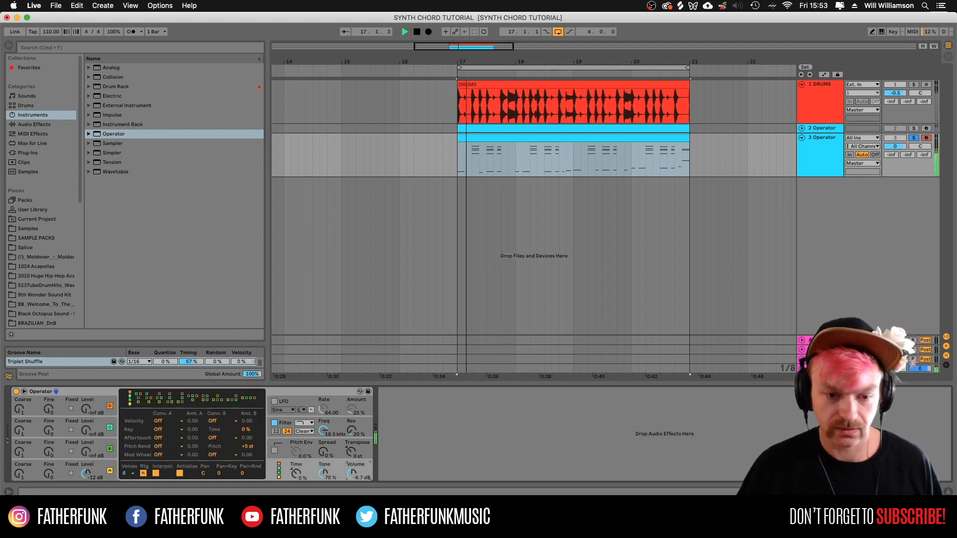
key("space")
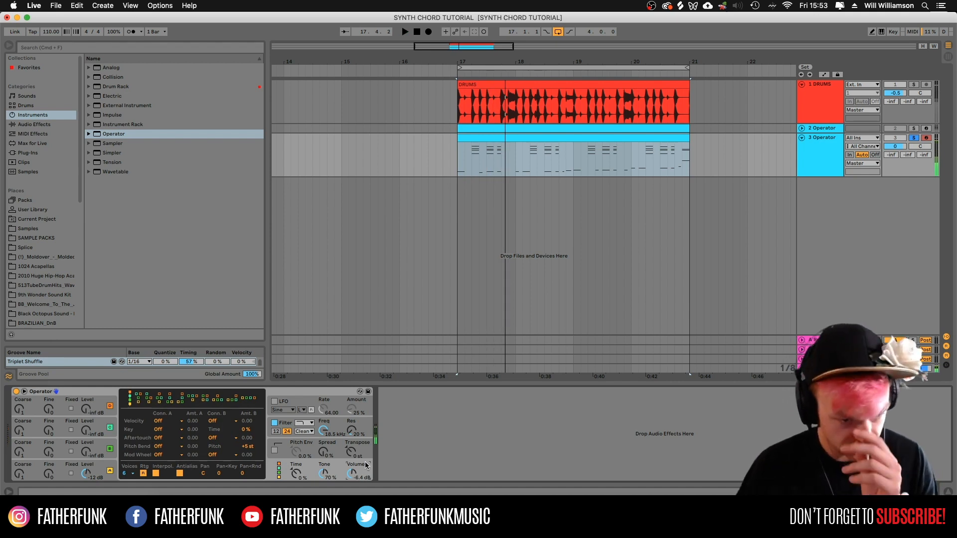
Show Operator's filter envelope settings, set the cutoff frequency to 116 Hz and the envelope amount to 67 %, and audition the chords
left_click(98, 465)
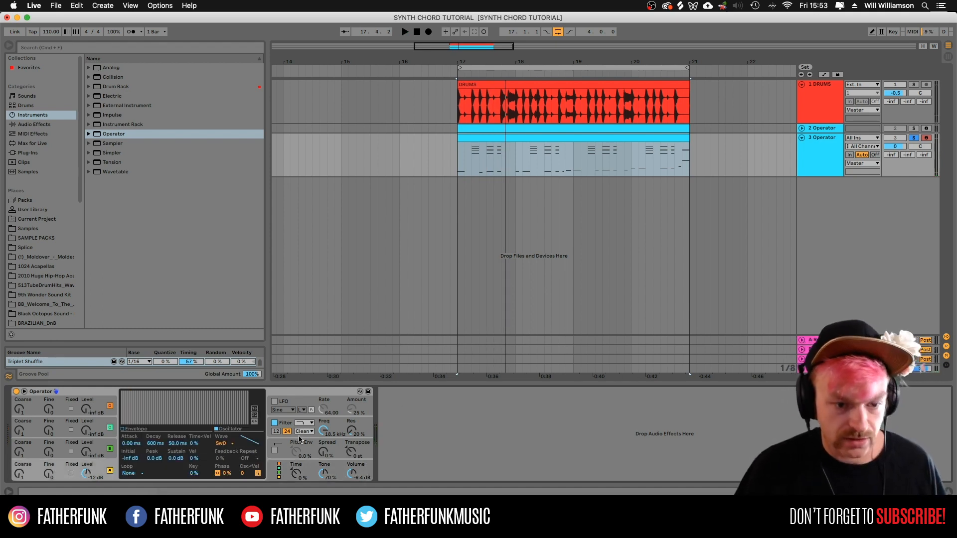
left_click(288, 421)
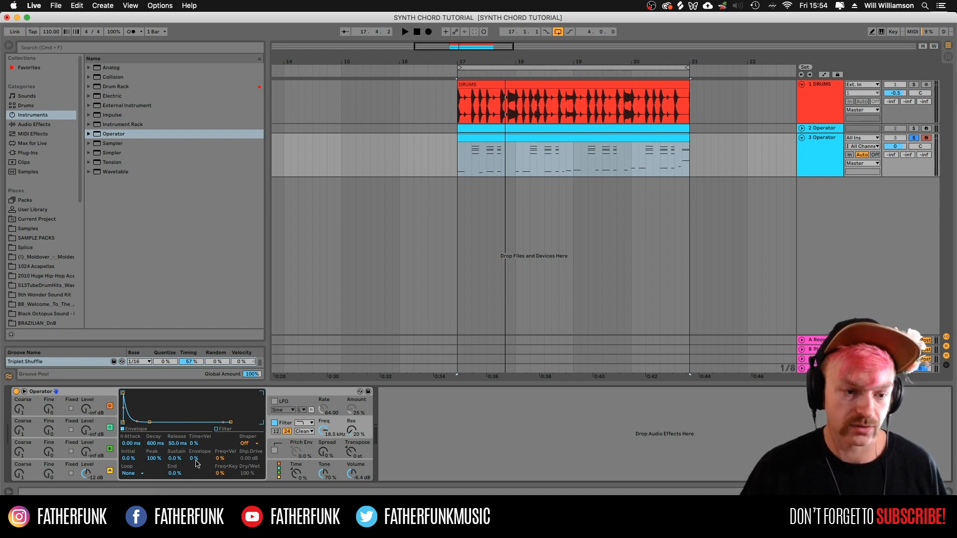
key("space")
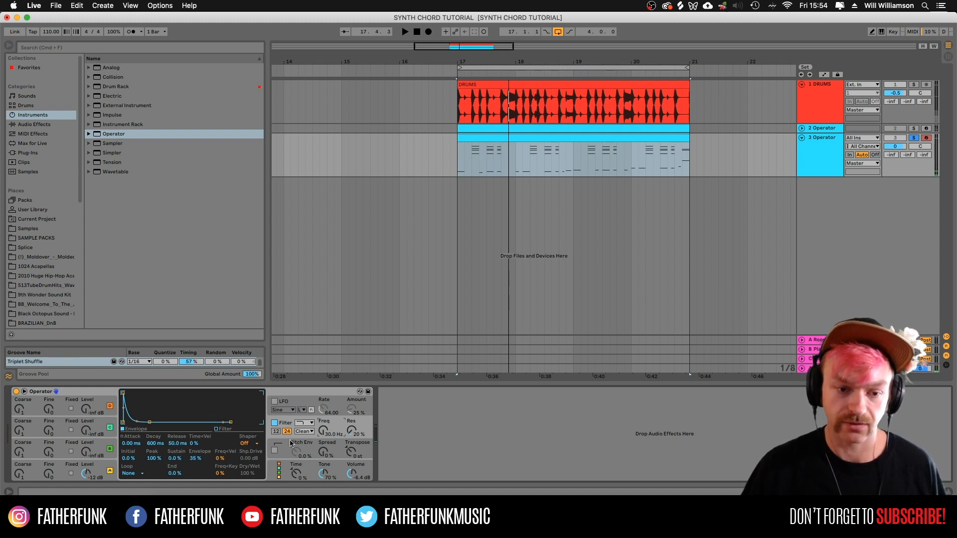
key("space")
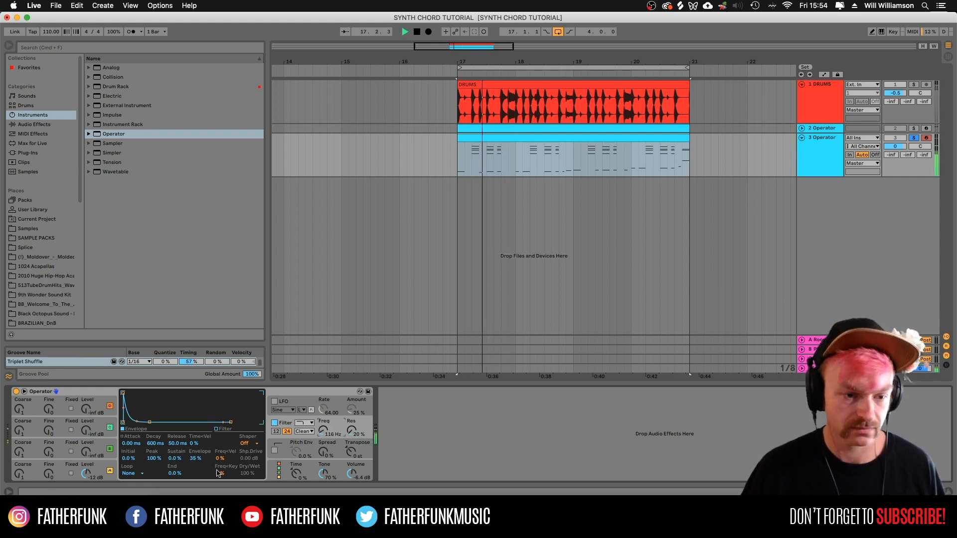
key("space")
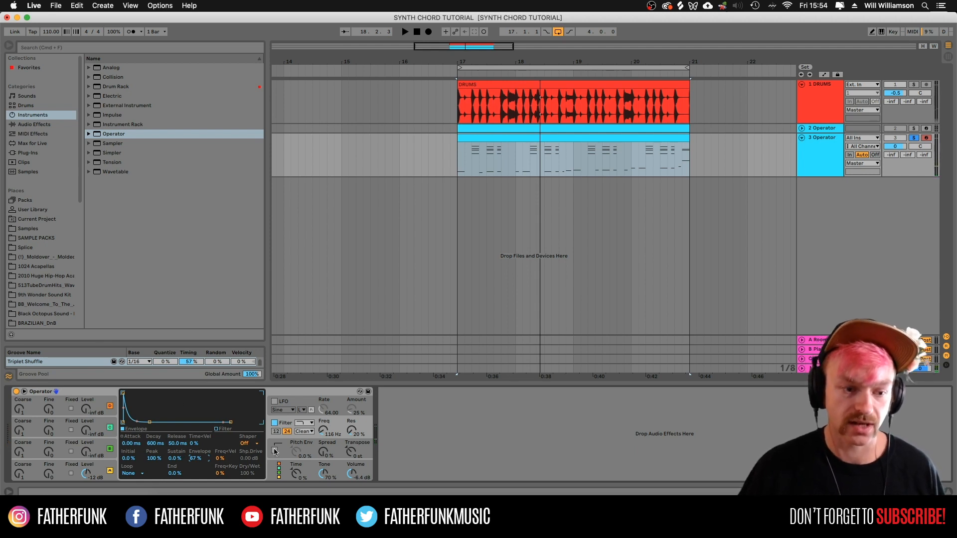
key("space")
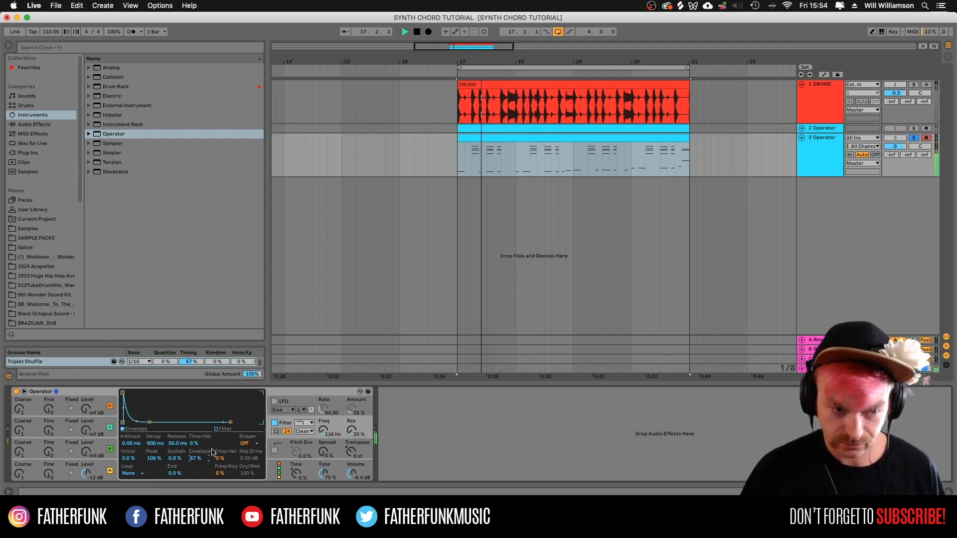
key("space")
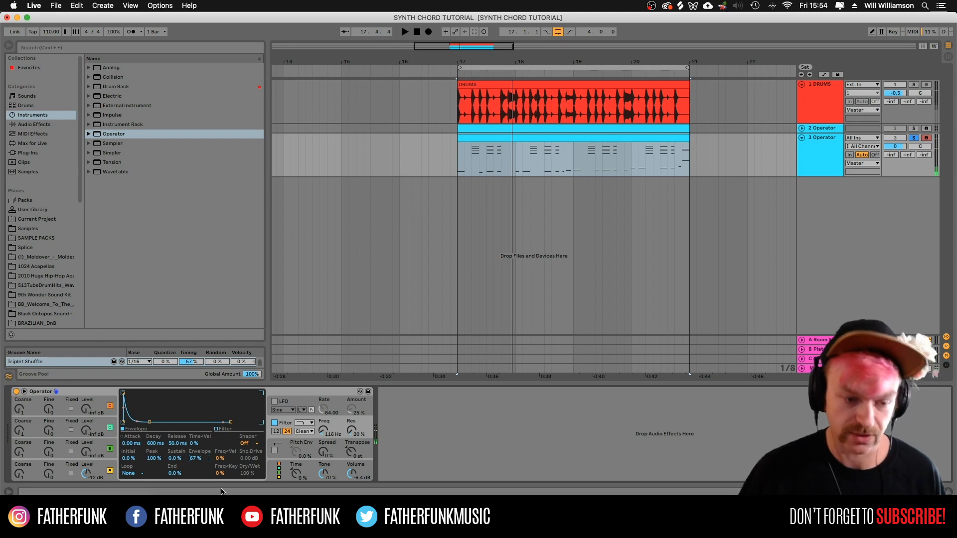
Raise the filter cutoff to 298 Hz and set the filter envelope's attack to 59.5 ms while auditioning the chords
key("space")
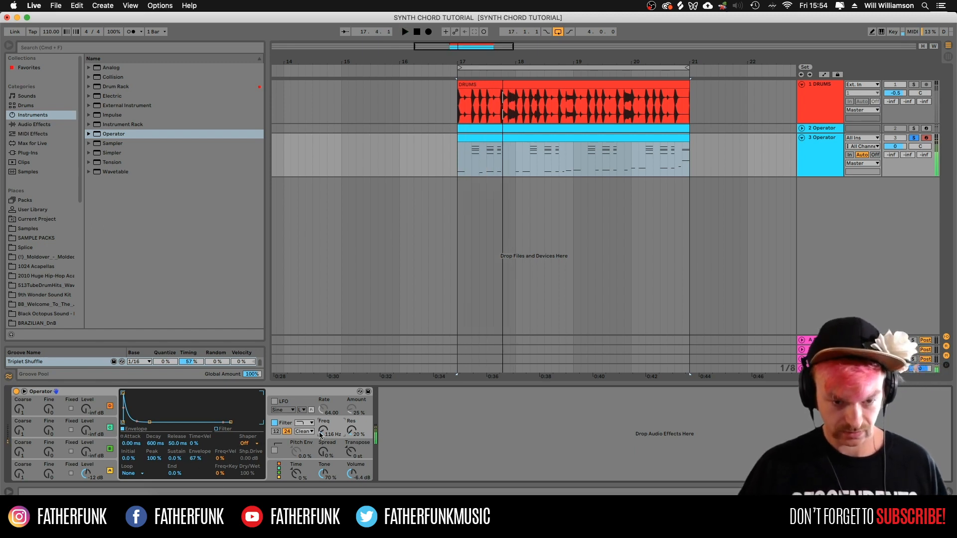
left_click_drag(321, 436, 319, 429)
key("space")
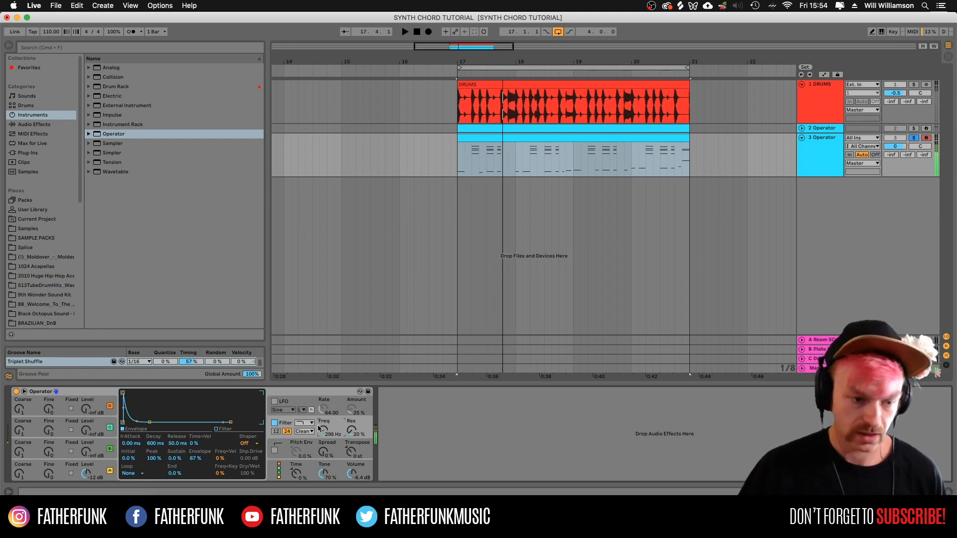
left_click_drag(129, 445, 129, 429)
key("space")
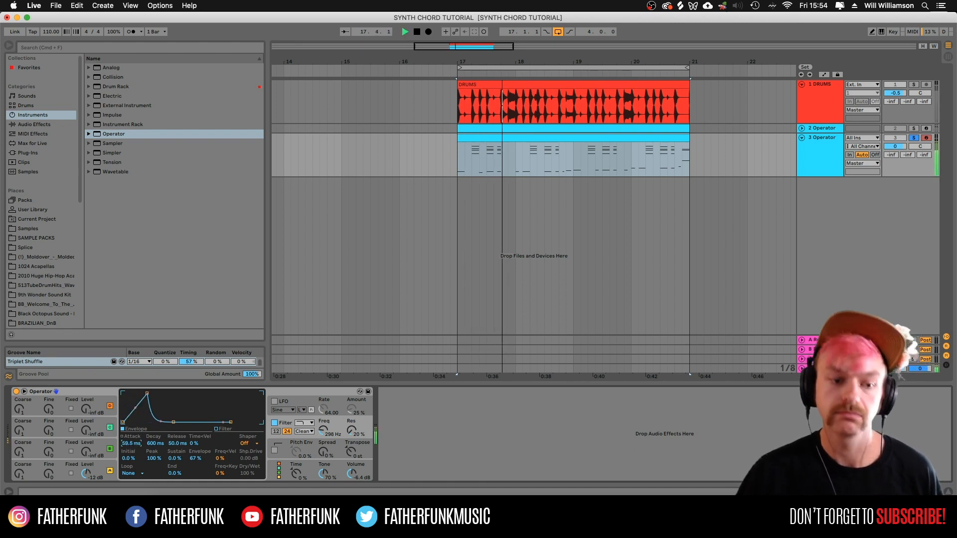
key("space")
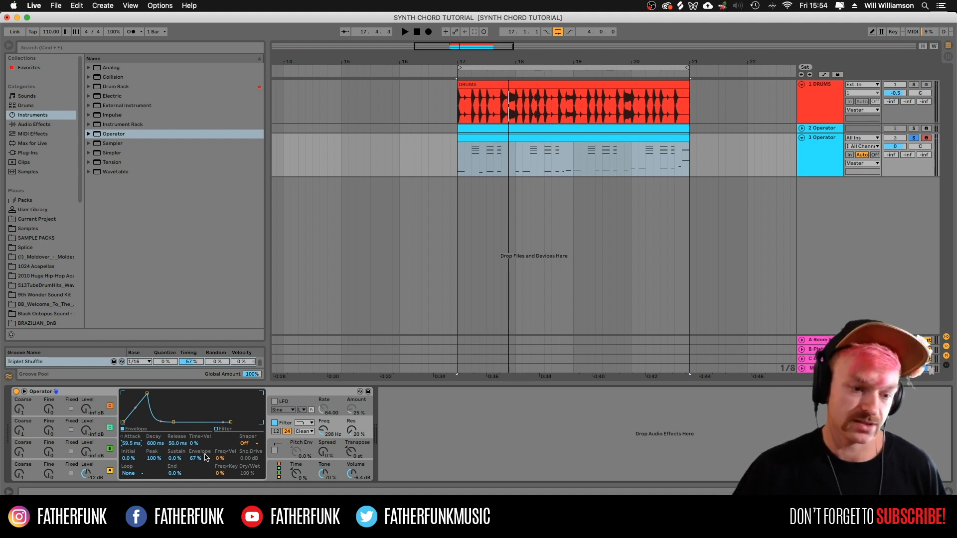
Set the filter's resonance to 39 %, envelope amount to 60 % and cutoff to 347 Hz, auditioning the chords, and return to bar 17
key("space")
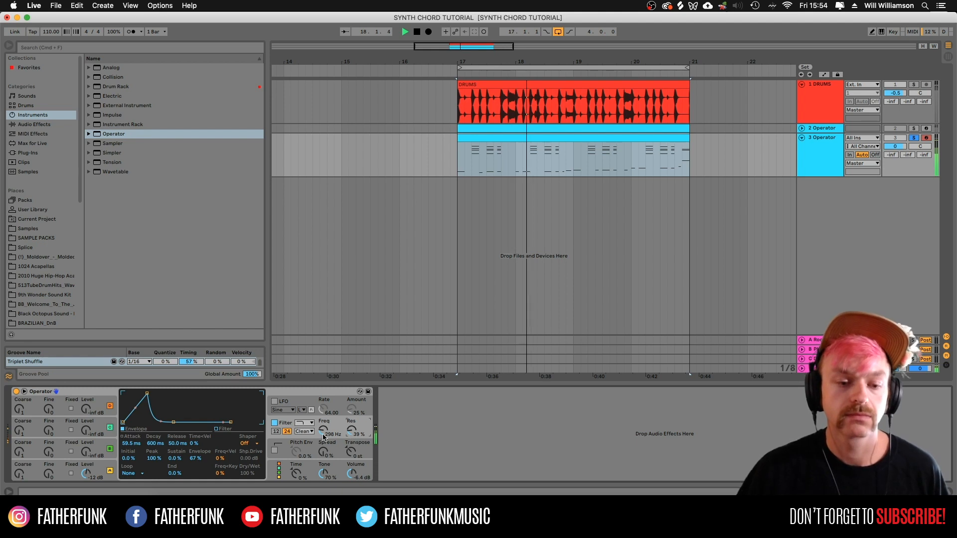
key("space")
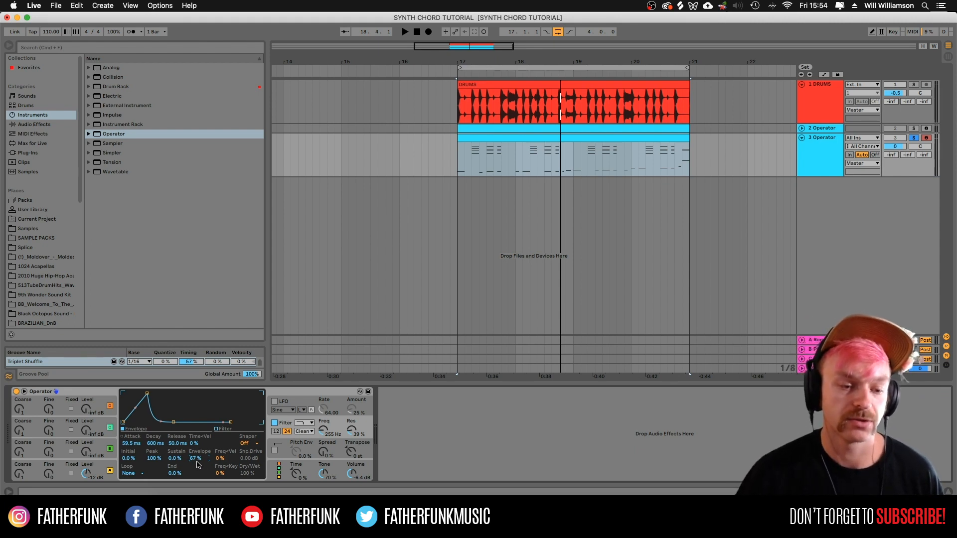
key("space")
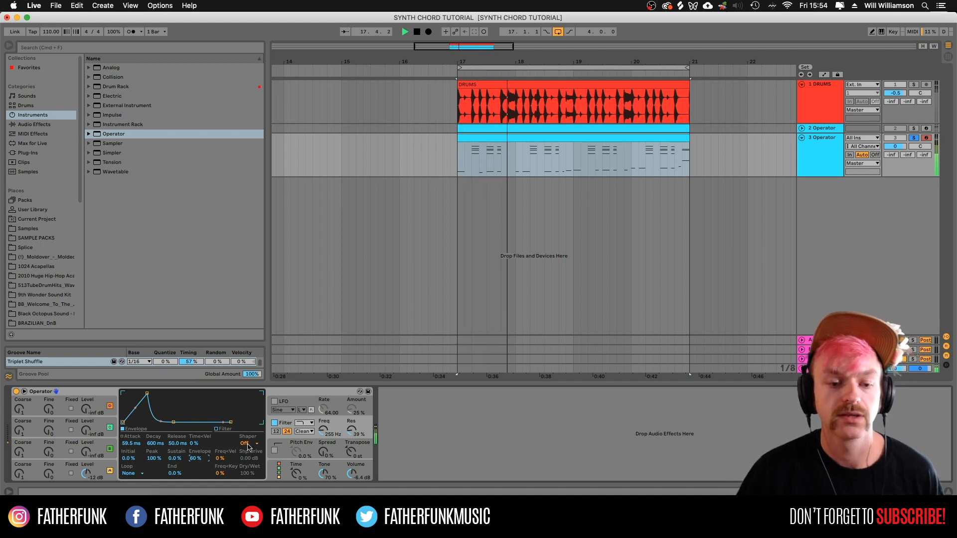
left_click_drag(323, 430, 323, 424)
key("space")
left_click(352, 431)
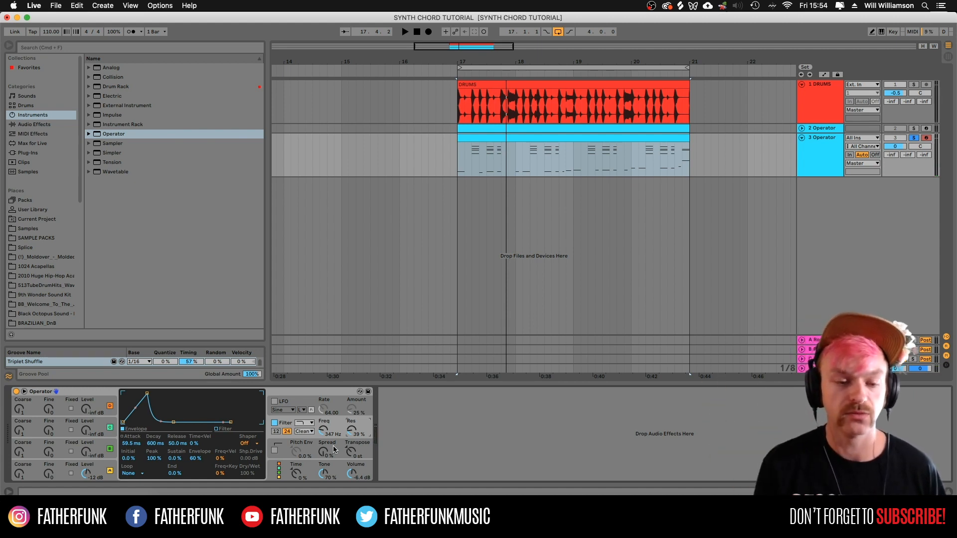
key("space")
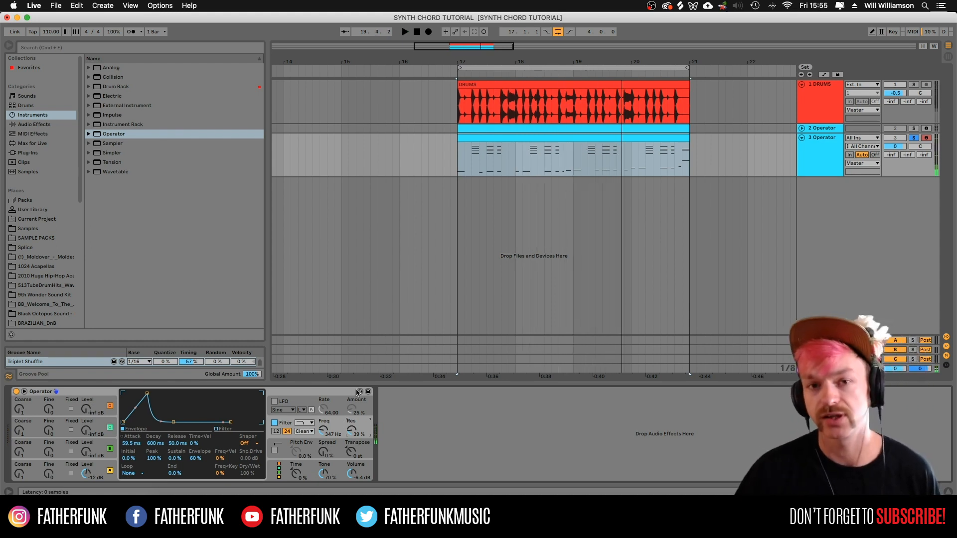
left_click(462, 160)
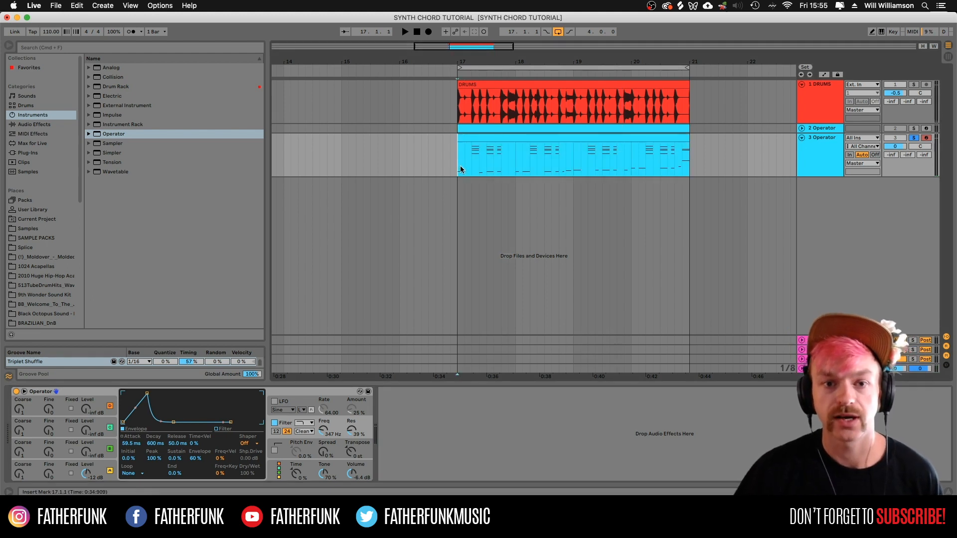
Turn on Operator's LFO and set its rate to 109.14 and amount to 16 %, auditioning the chords
left_click_drag(456, 48, 463, 49)
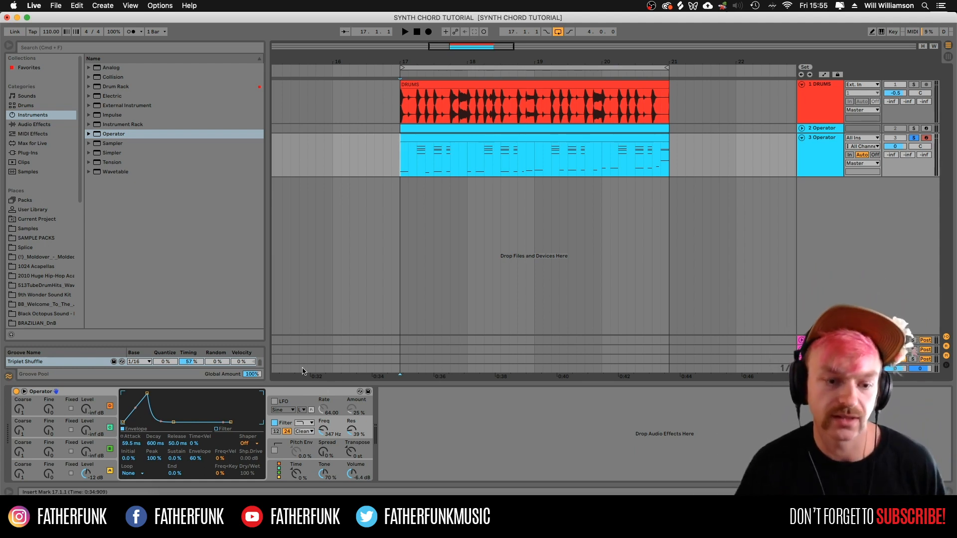
left_click(280, 401)
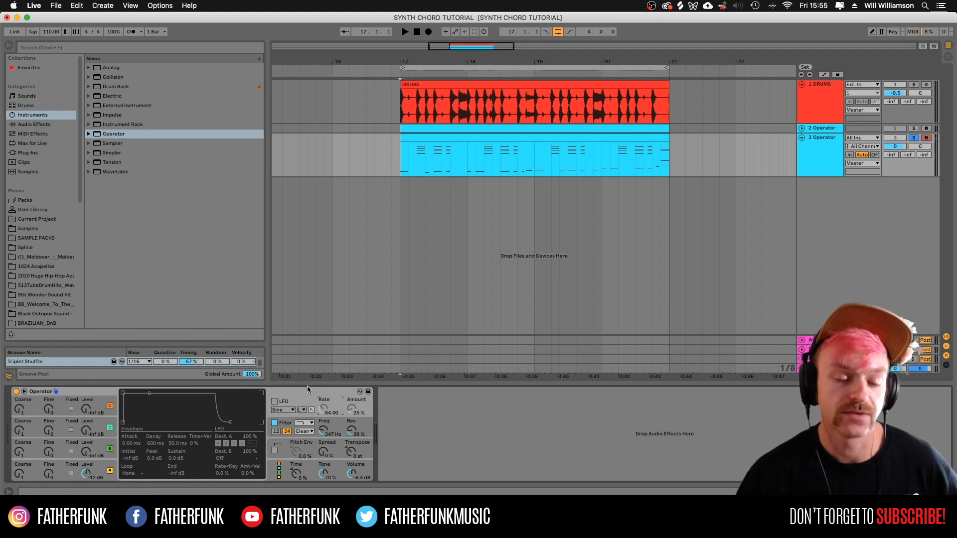
left_click(276, 402)
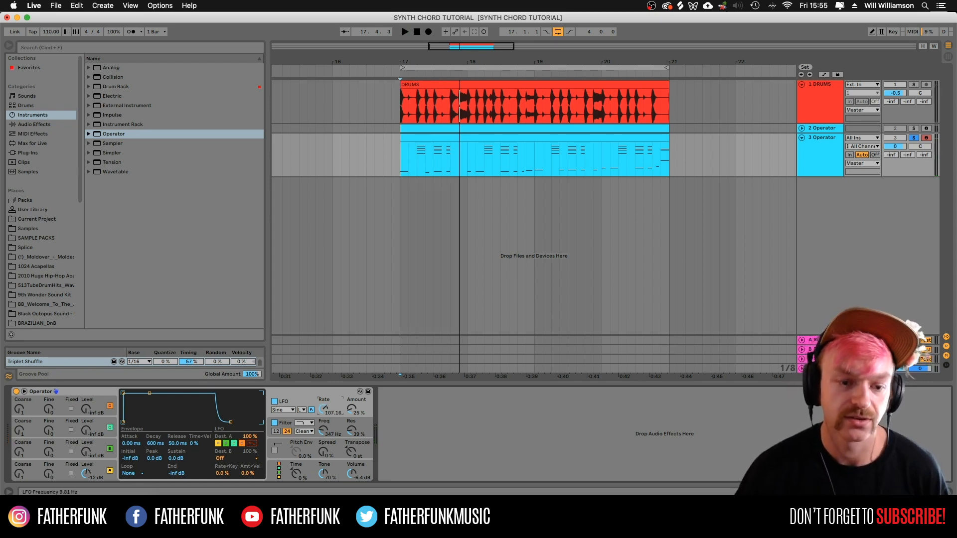
key("space")
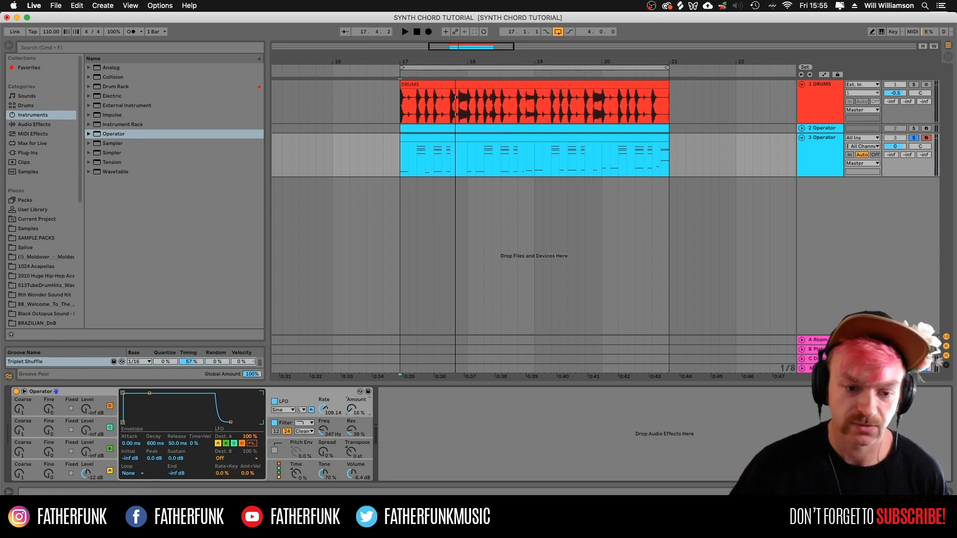
key("space")
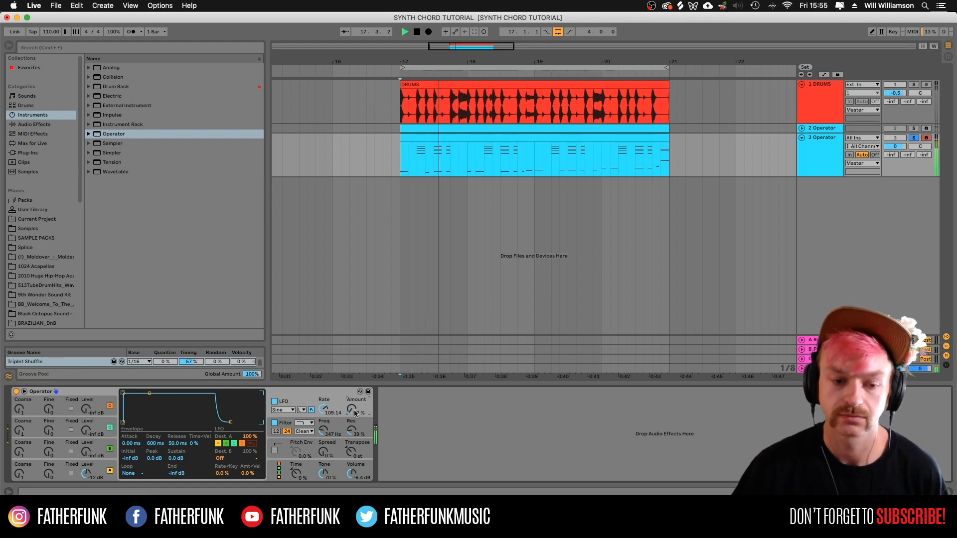
Drop the LFO amount to 0 % and bring it back up to 14 % while auditioning the chords
key("space")
key("space")
left_click_drag(354, 413, 353, 413)
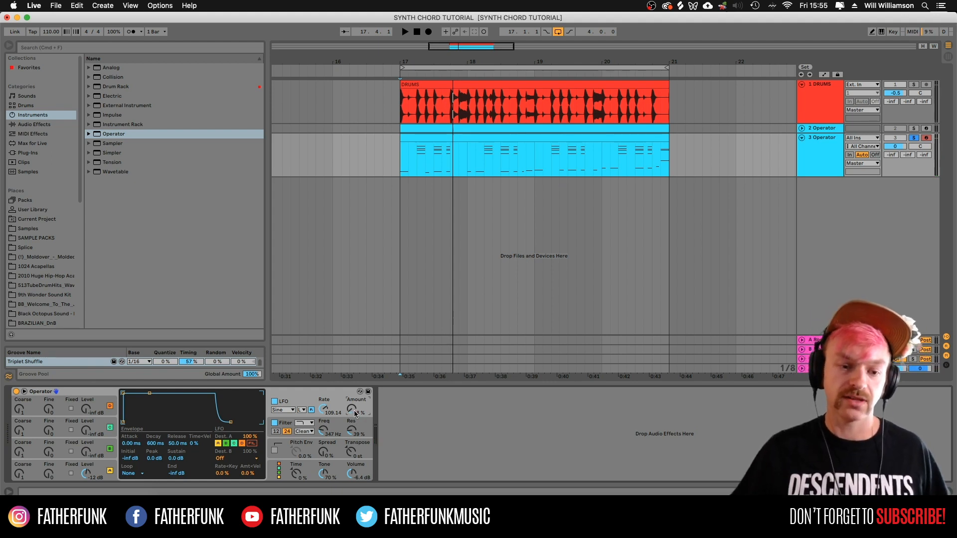
left_click_drag(353, 411, 353, 421)
key("space")
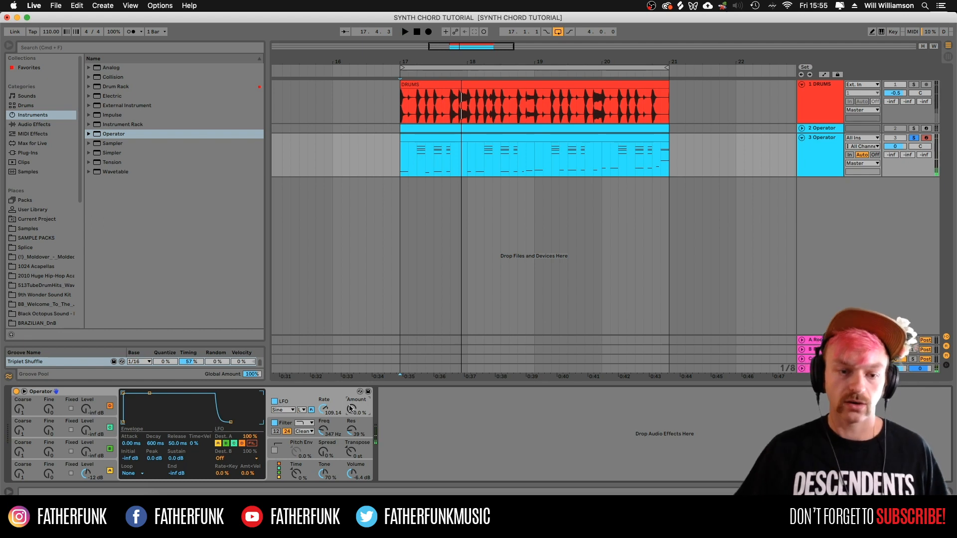
key("space")
mouse_move(352, 410)
left_mouse_down()
mouse_move(352, 401)
mouse_move(353, 411)
left_mouse_up()
Show the automation of the Operator LFO's on/off switch in the arrangement
left_click(276, 402)
left_click(276, 401)
key("a")
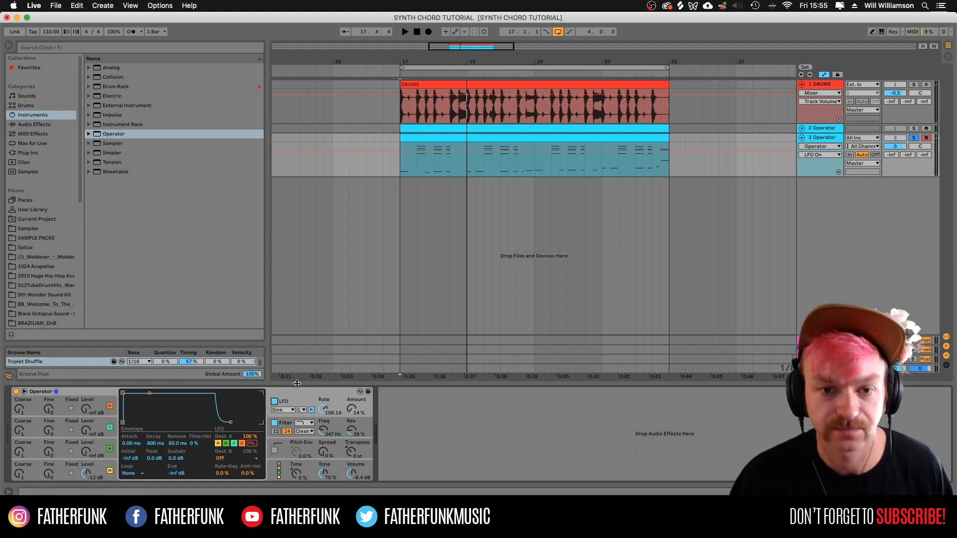
Turn the LFO off and automate it on only for the chord on beat 3 of bar 17
left_click(405, 172)
left_click_drag(436, 162, 440, 163)
key("space")
key("space")
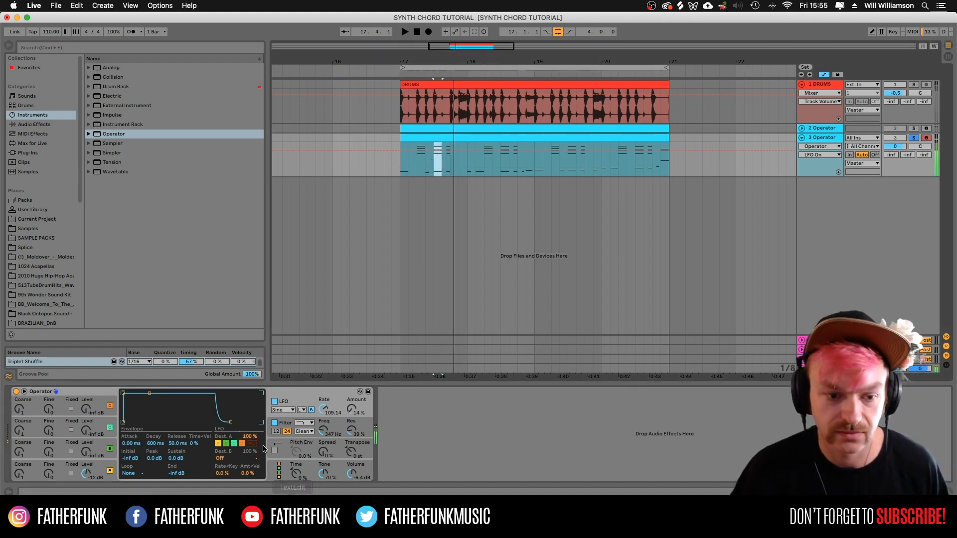
left_click(275, 402)
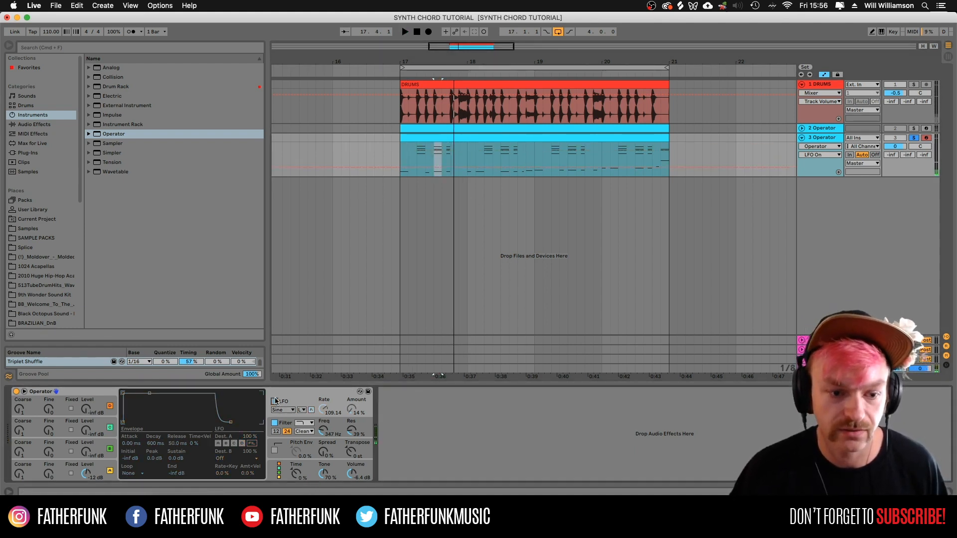
left_click(435, 167)
left_click(403, 159)
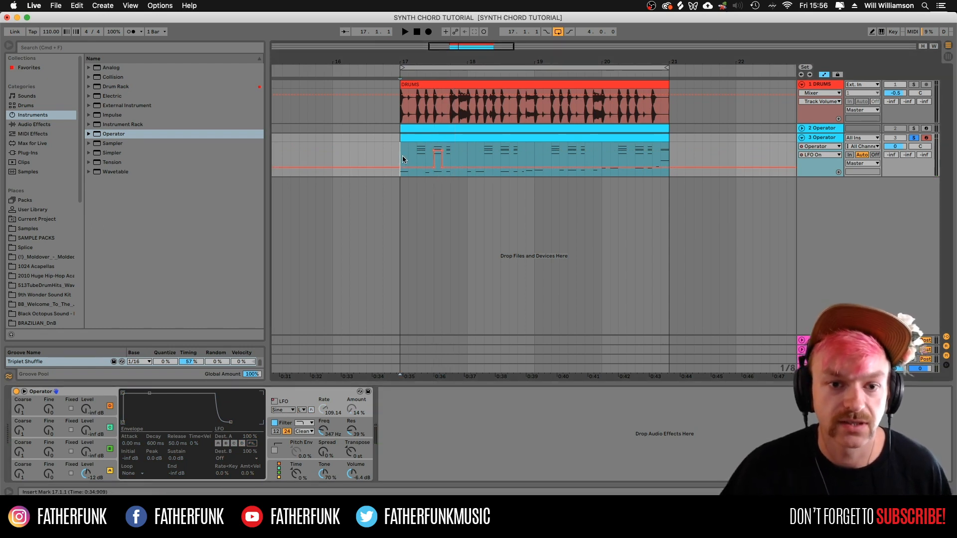
Duplicate bar 17's LFO on/off automation across bars 18 to 20 and play the result from bar 17
key("space")
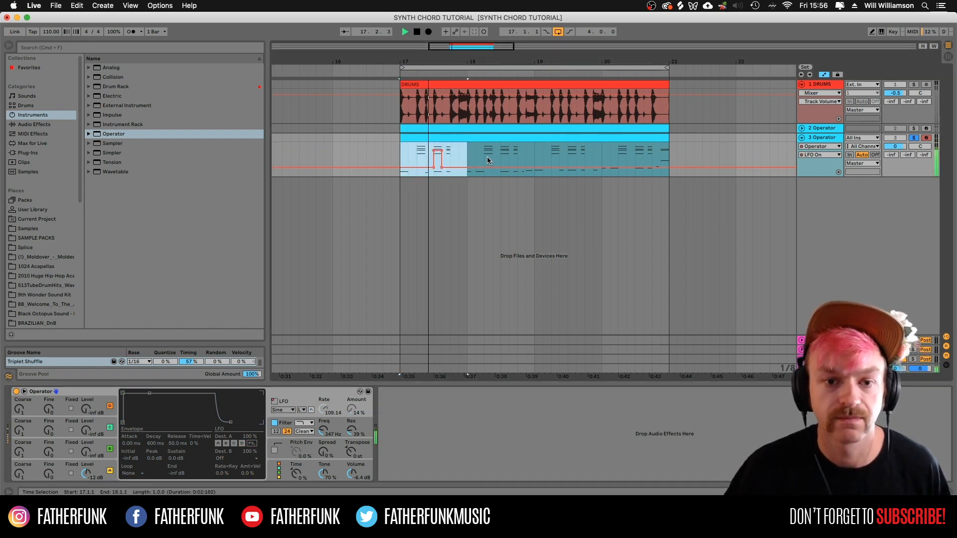
key("ctrl+d")
key("ctrl+d")
key("ctrl+d")
left_click(399, 154)
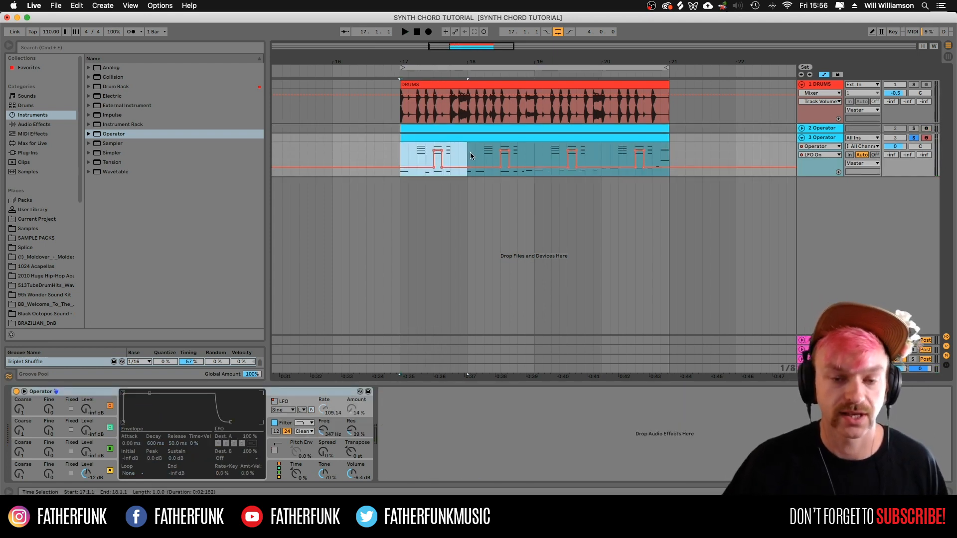
key("space")
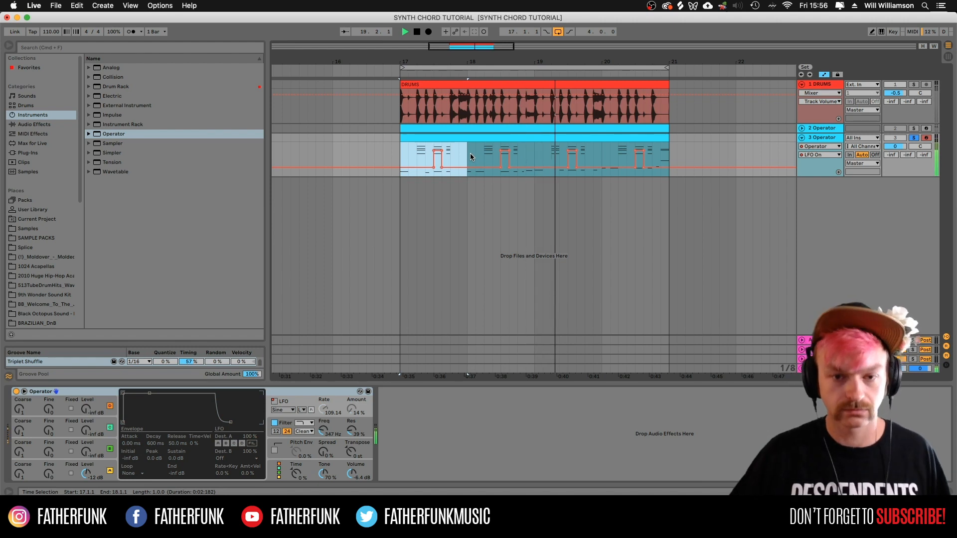
Set the LFO amount to 18 % and the LFO rate to 106.16 while repeatedly auditioning from beat 3 of bar 17
left_click(435, 147)
key("space")
left_click_drag(352, 409, 329, 417)
key("space")
key("space")
key("space")
key("space")
key("space")
key("space")
key("space")
key("space")
key("space")
key("space")
key("space")
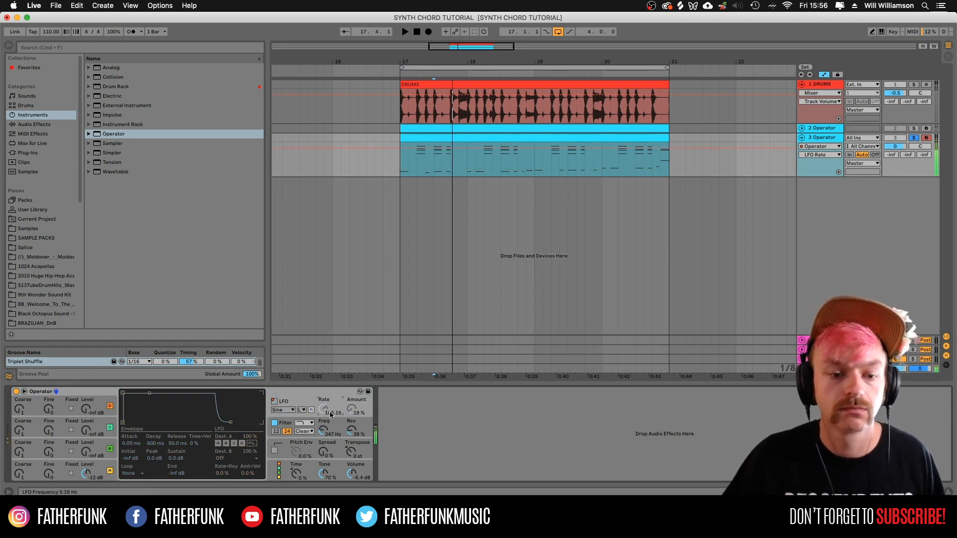
Display the LFO On automation of the second Operator track again and move it to its own separate automation lane
left_click(418, 137)
key("space")
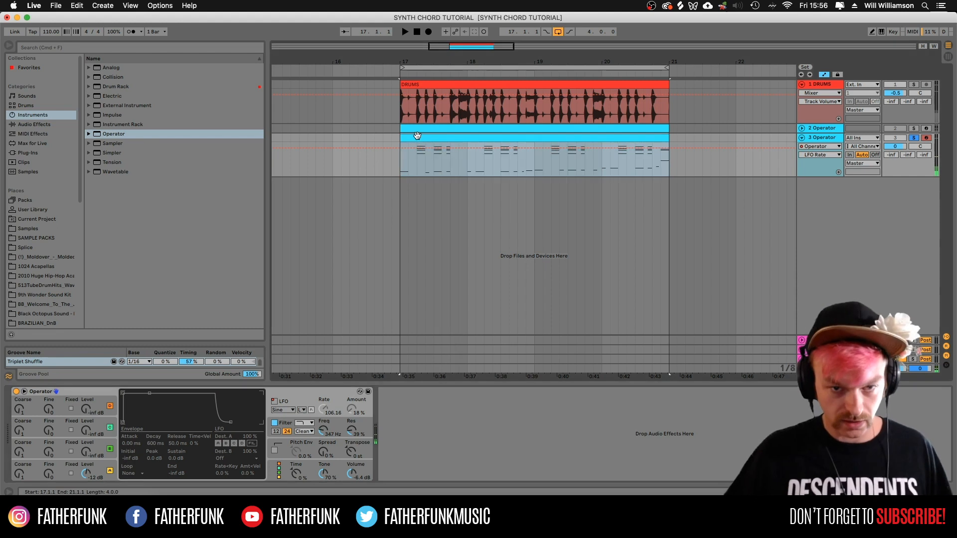
left_click(815, 155)
left_click(823, 357)
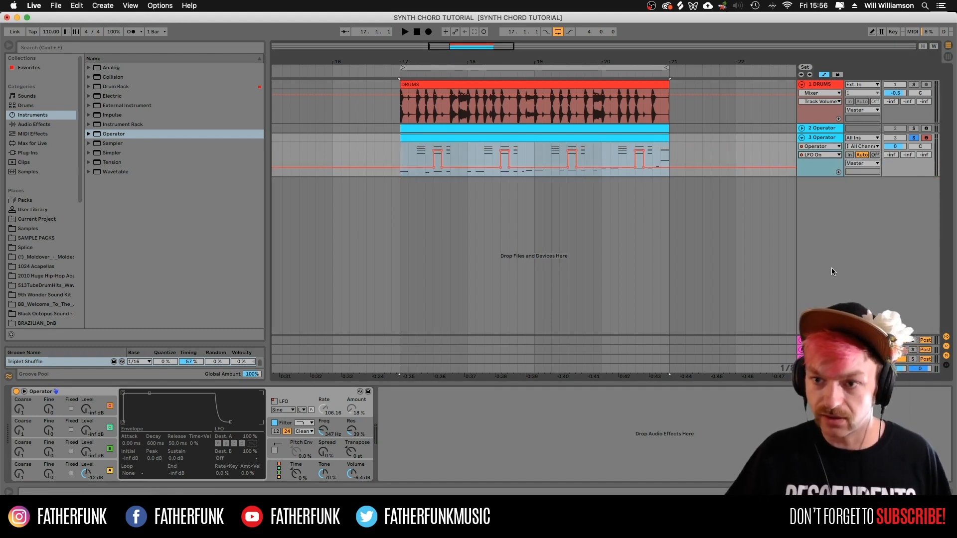
left_click(839, 172)
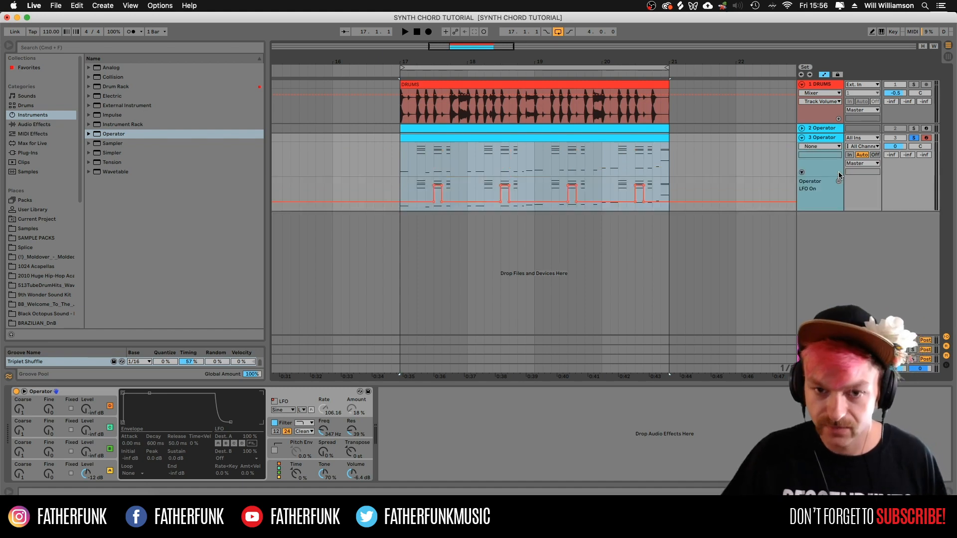
left_click(636, 159)
left_click(636, 141)
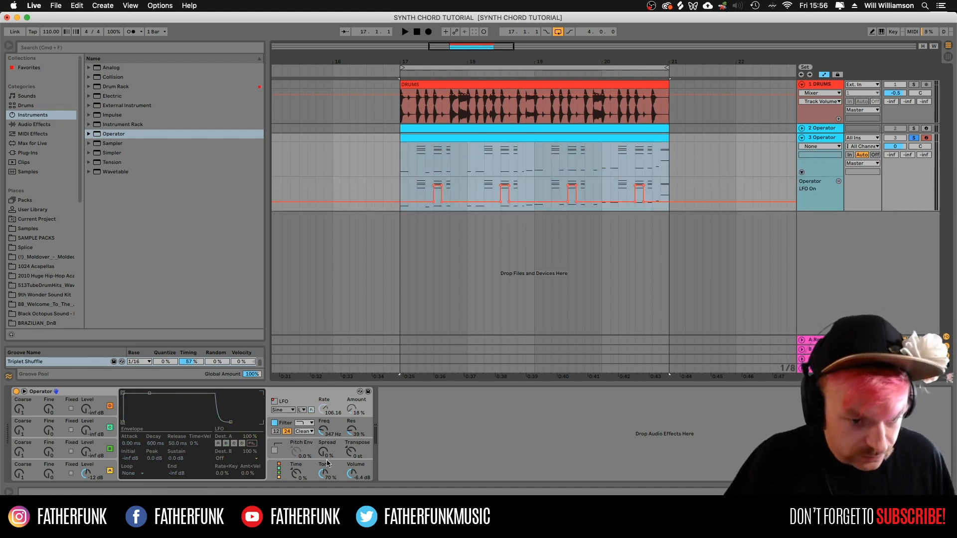
Enable Operator's pitch envelope, set its amount to -100 % and audition the chords
left_click(301, 444)
left_click(275, 450)
left_click_drag(301, 451, 301, 501)
key("space")
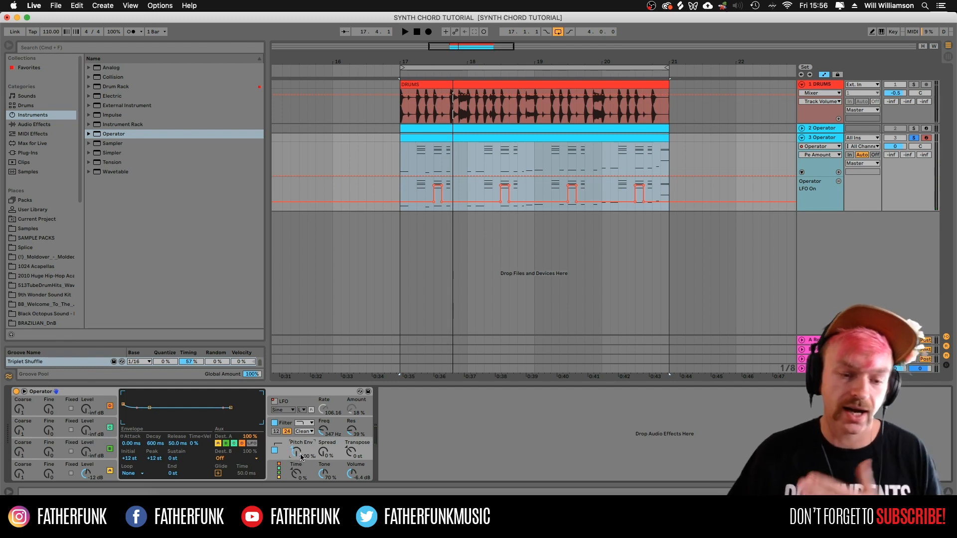
key("space")
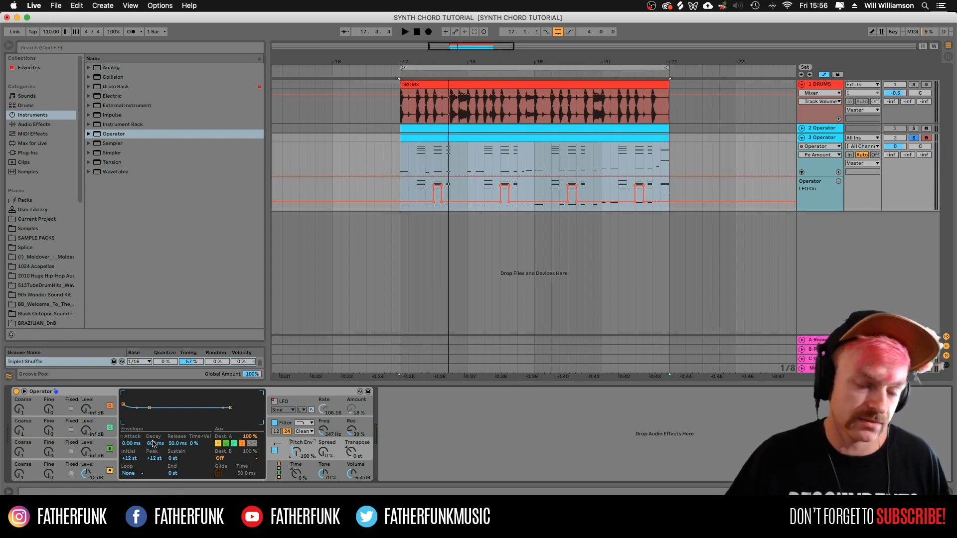
Shorten the pitch envelope's decay to 188 ms while auditioning the chords
key("space")
left_click_drag(154, 444, 153, 429)
key("space")
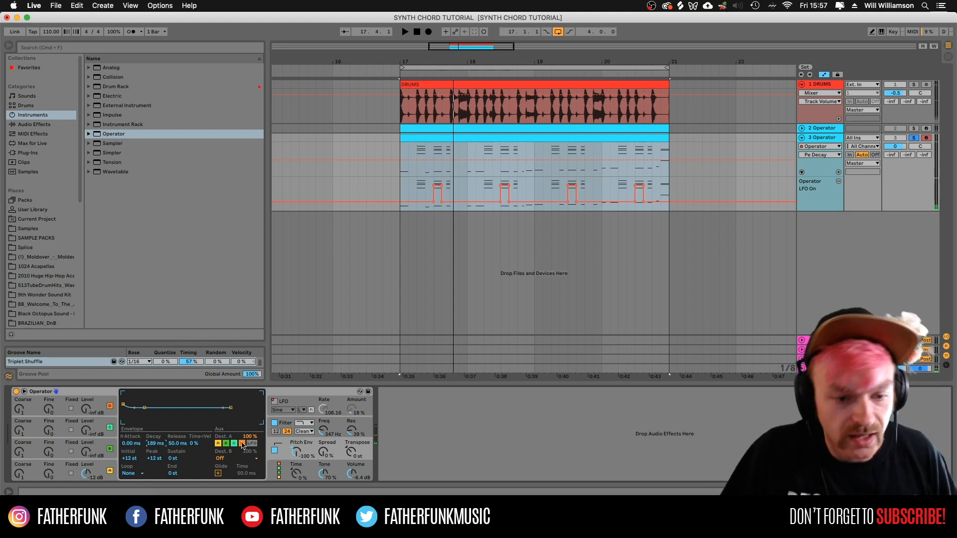
Turn the pitch envelope off, automate it on only from 17.3.1 to 17.3.3, and duplicate bar 17's automation through bar 20
left_click(275, 451)
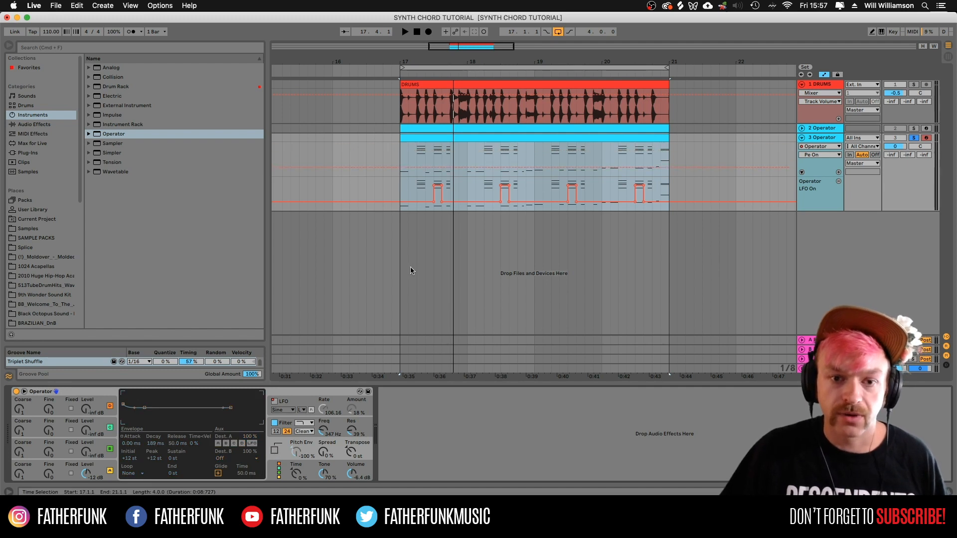
left_click(435, 153)
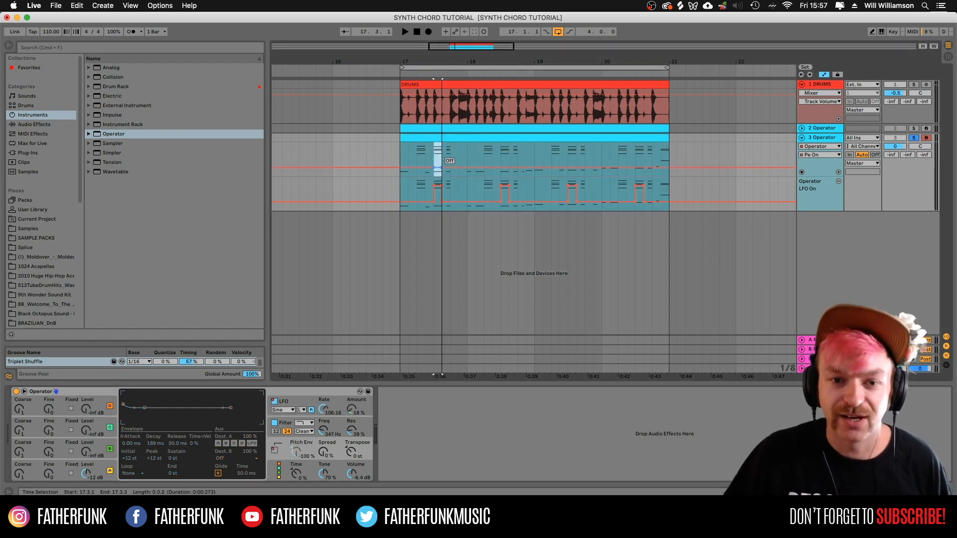
left_click_drag(463, 165, 401, 157)
key("super+d")
key("super+d")
key("super+d")
left_click(399, 152)
key("space")
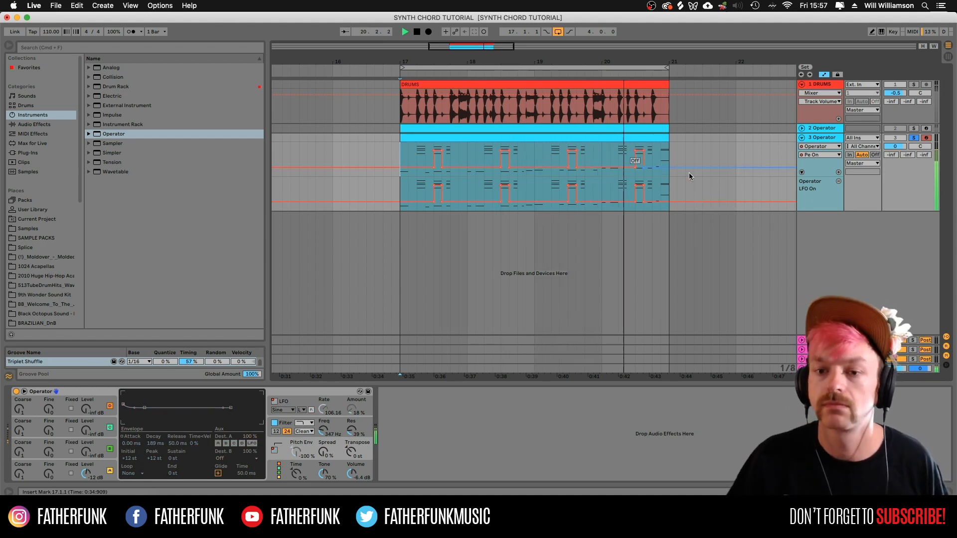
Automate the pitch envelope on for the last notes from 20.4.3 to the clip's end and play it back
left_click(662, 152)
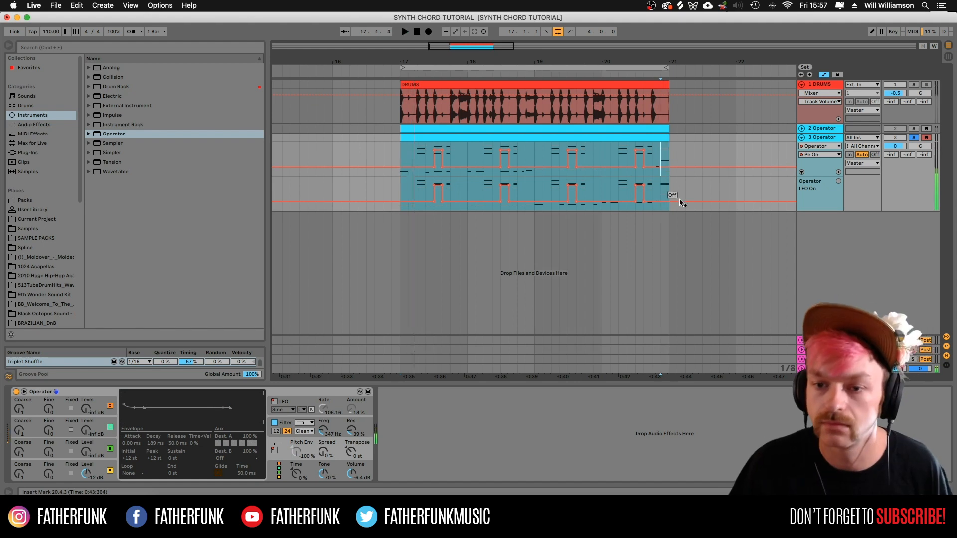
left_click_drag(662, 157, 667, 156)
key("space")
left_click(620, 150)
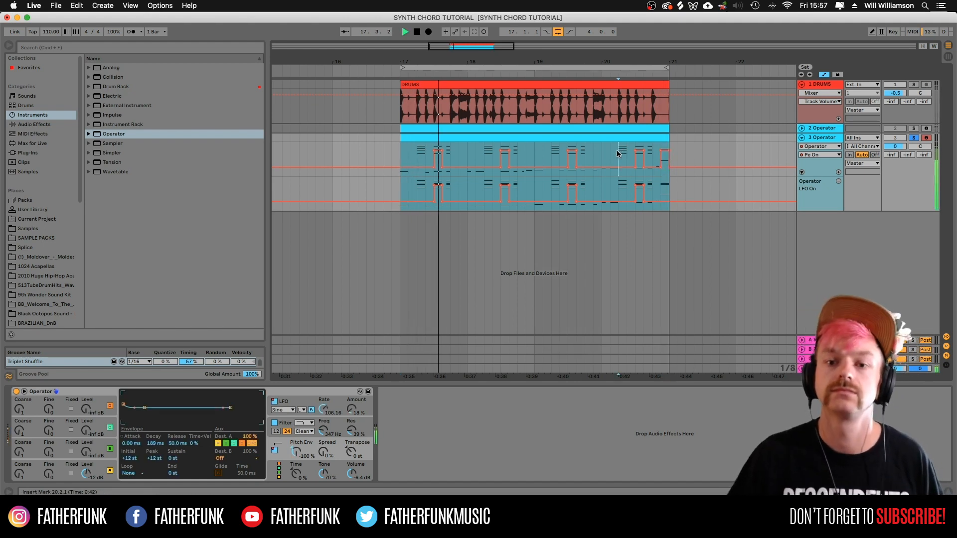
left_click(617, 138)
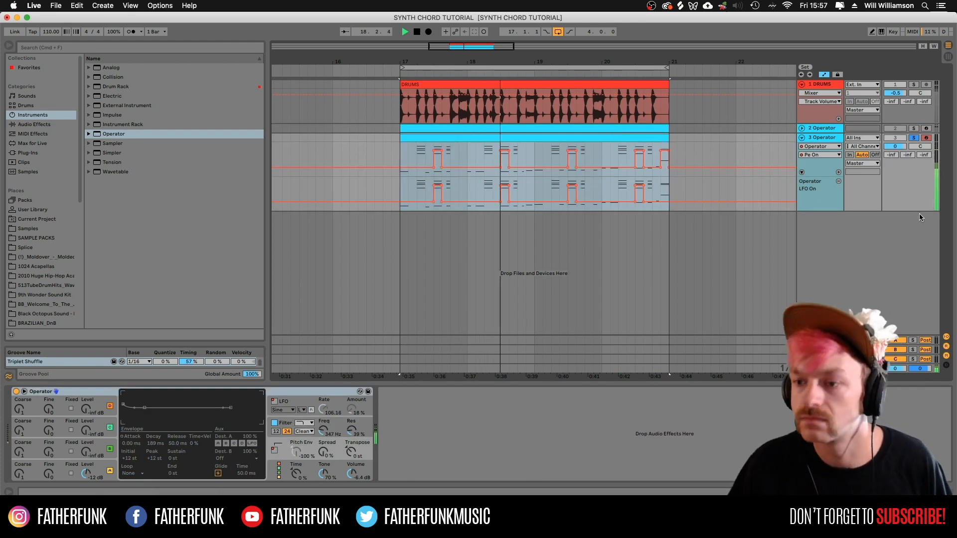
key("space")
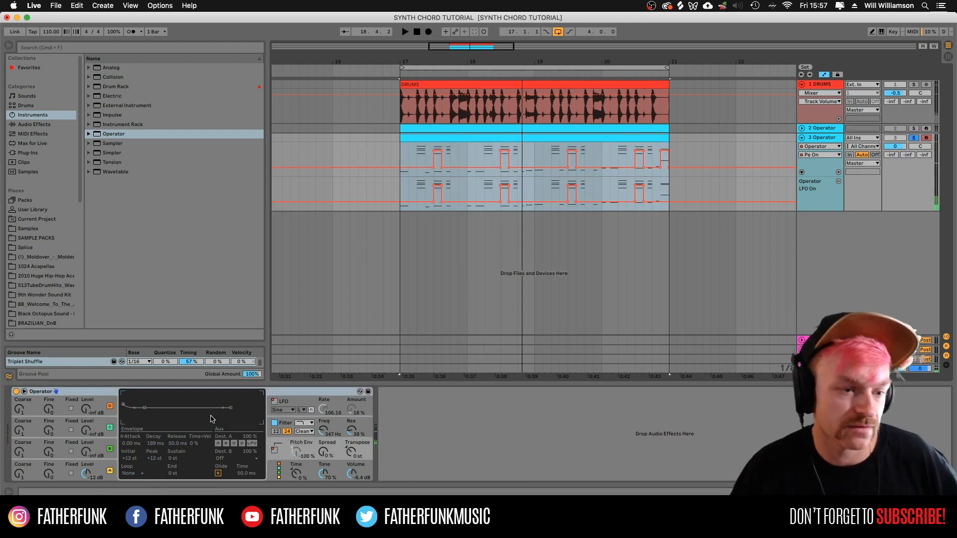
Audition oscillator A with the Square D waveform and compare it with Saw D, keeping Saw D
left_click(102, 469)
left_click(222, 444)
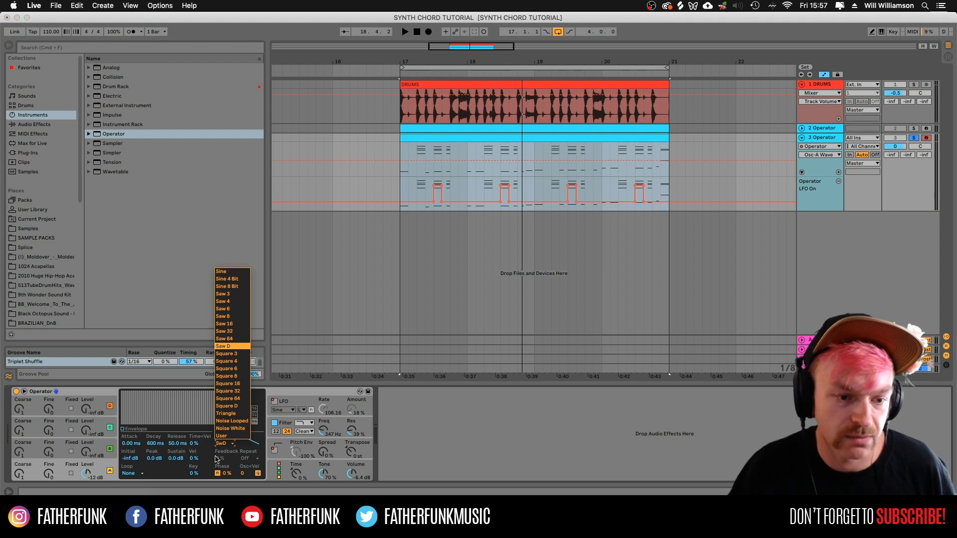
left_click(239, 405)
key("space")
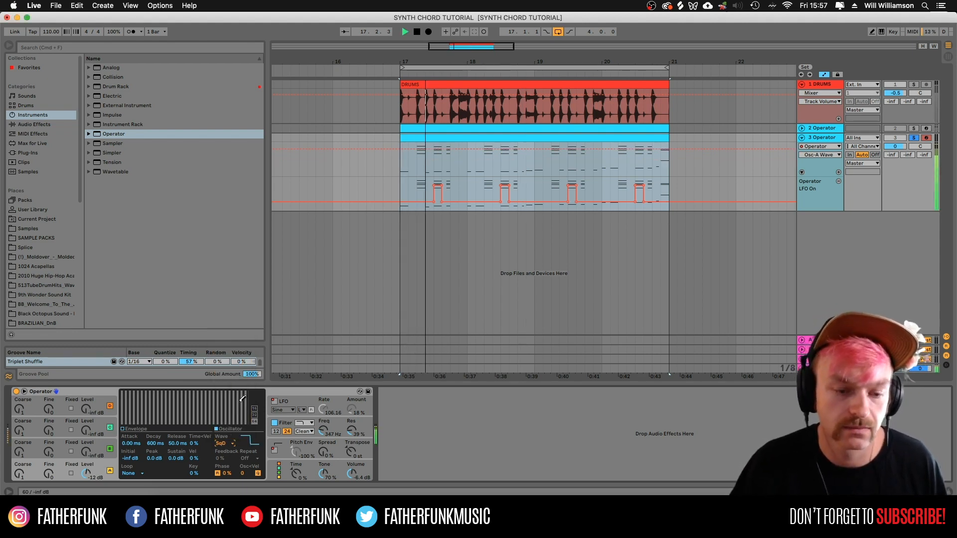
left_click(224, 443)
left_click(224, 345)
key("space")
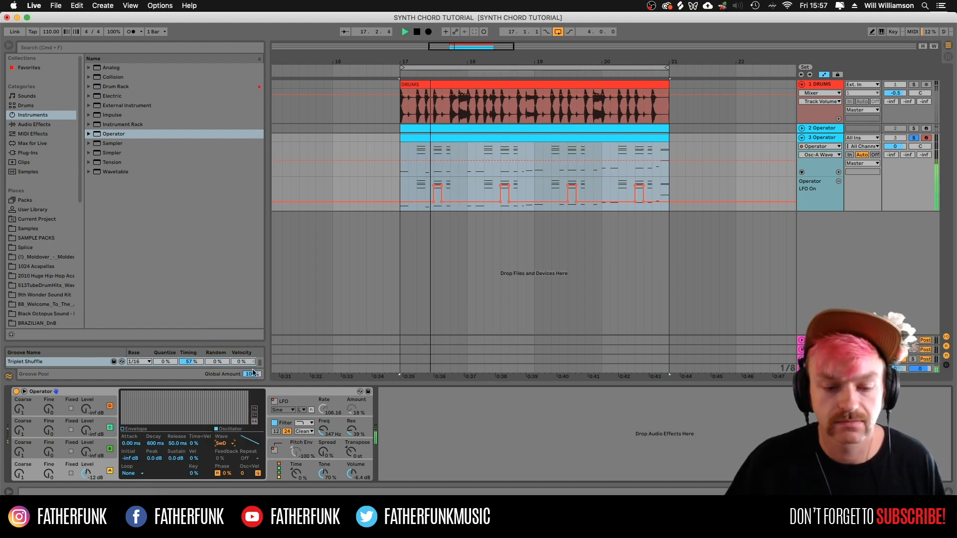
Add a Chorus audio effect after Operator on the new synth track
left_click(35, 218)
left_click(32, 143)
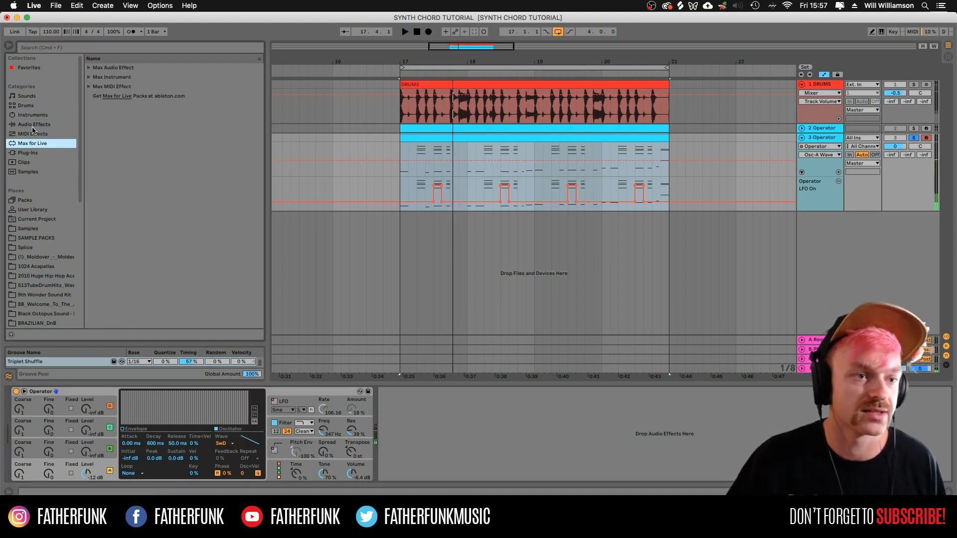
left_click(32, 126)
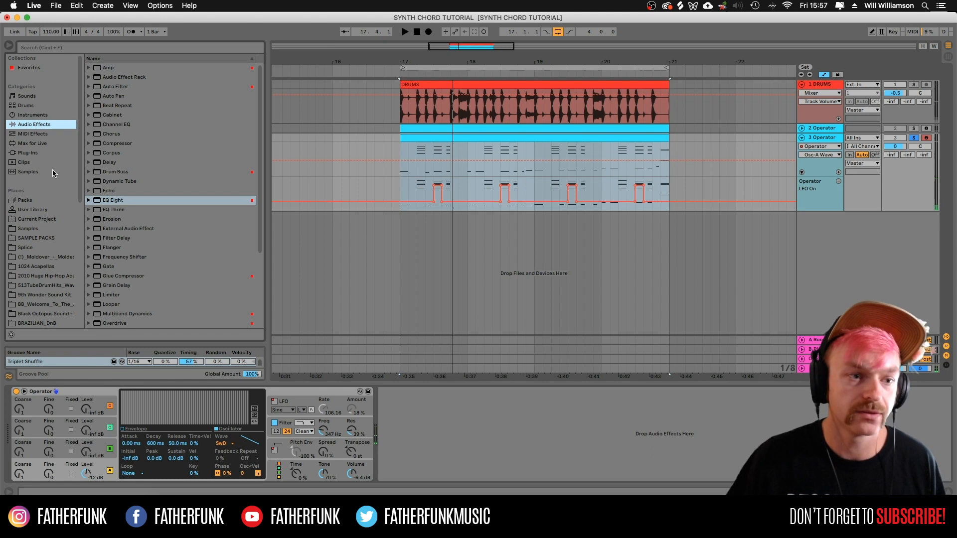
double_click(116, 133)
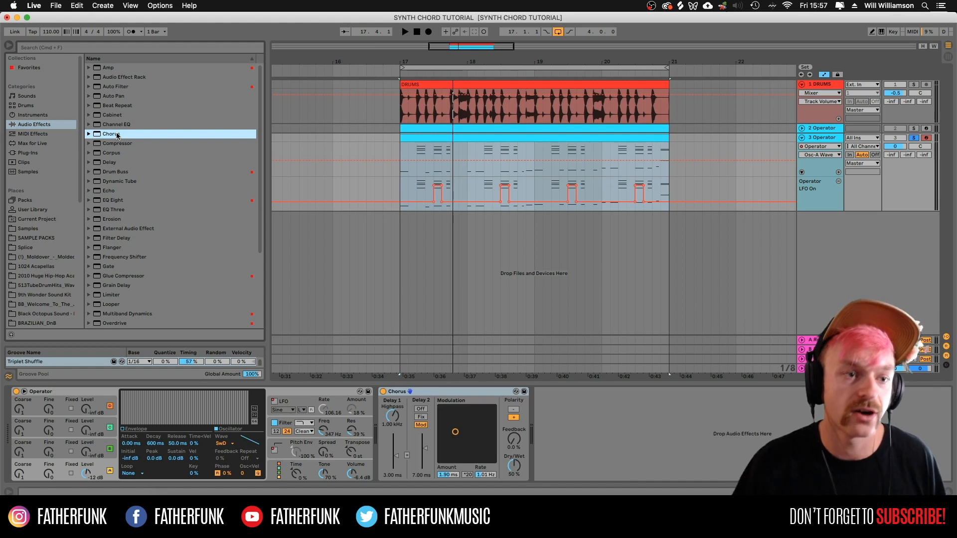
Lower the Chorus dry/wet to 34% and send the synth track to the B plate reverb return at -14.4 dB
key("space")
left_click_drag(514, 465, 514, 476)
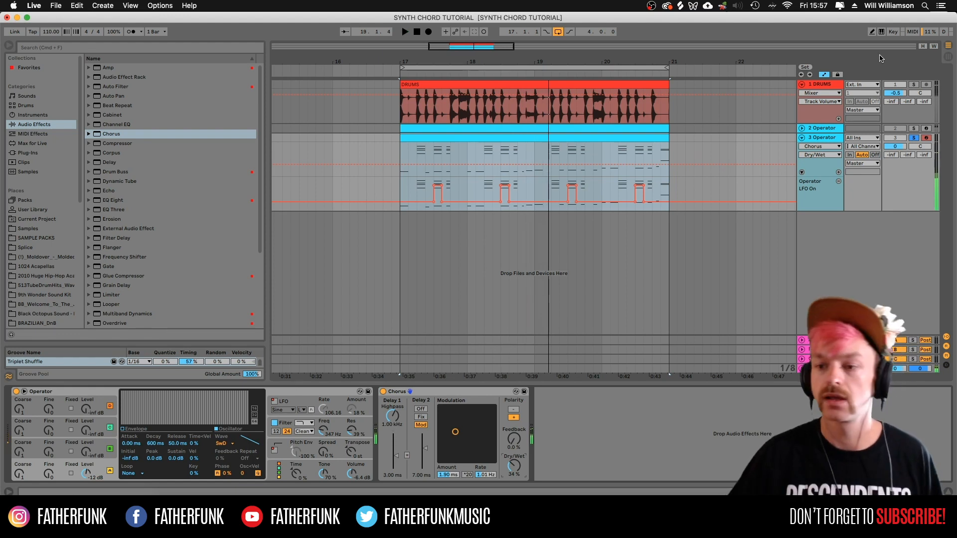
left_click(908, 155)
key("space")
left_click_drag(907, 155, 908, 162)
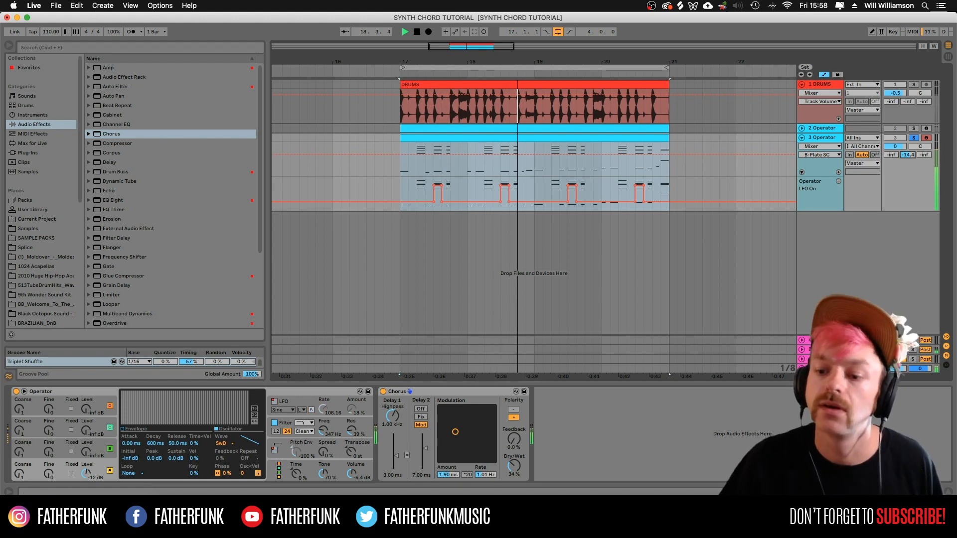
Examine the Rev PLATE-140 reverb plug-in on the B plate return and close its window
key("space")
left_click(753, 353)
left_click(24, 392)
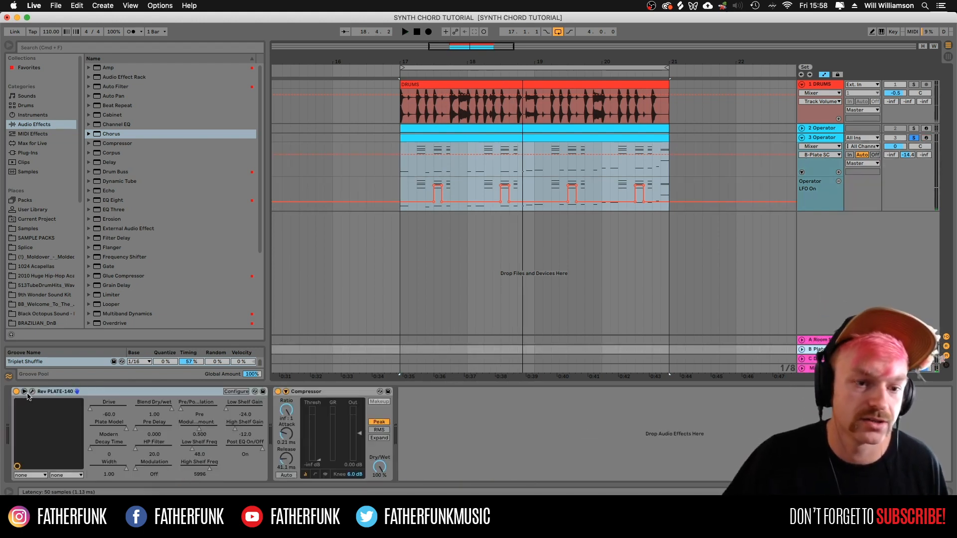
left_click(31, 392)
left_click(288, 48)
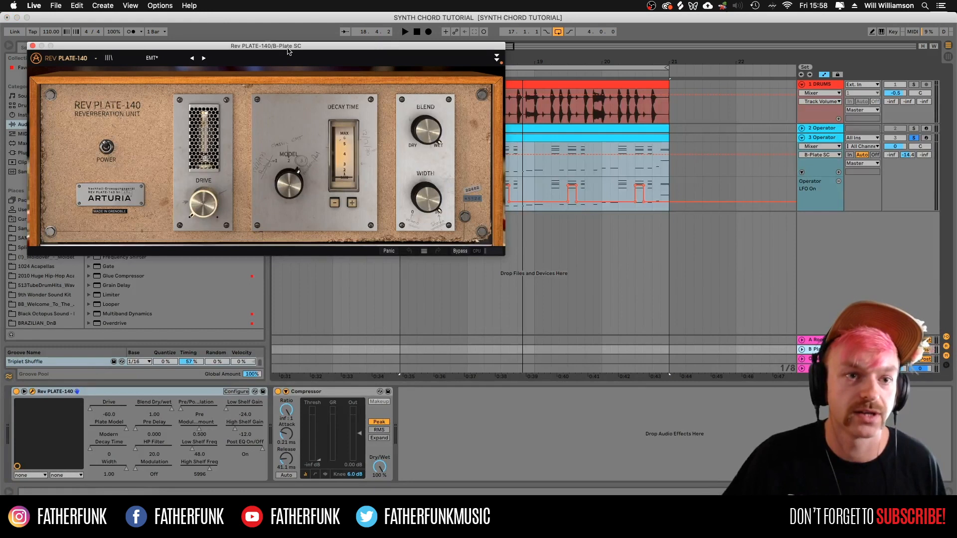
left_click(33, 45)
Play the loop, reselect track 3 Operator and take it out of solo to hear it with the drums
key("space")
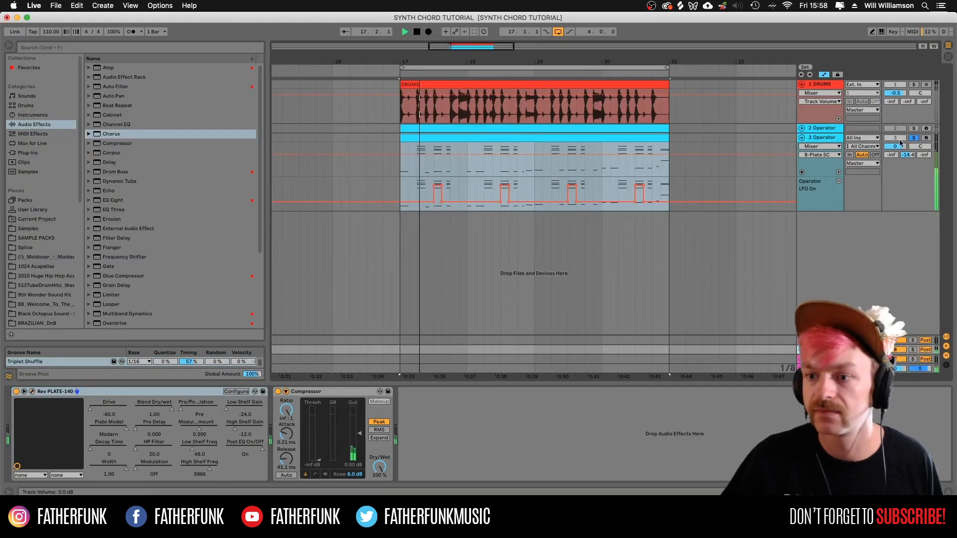
left_click(926, 138)
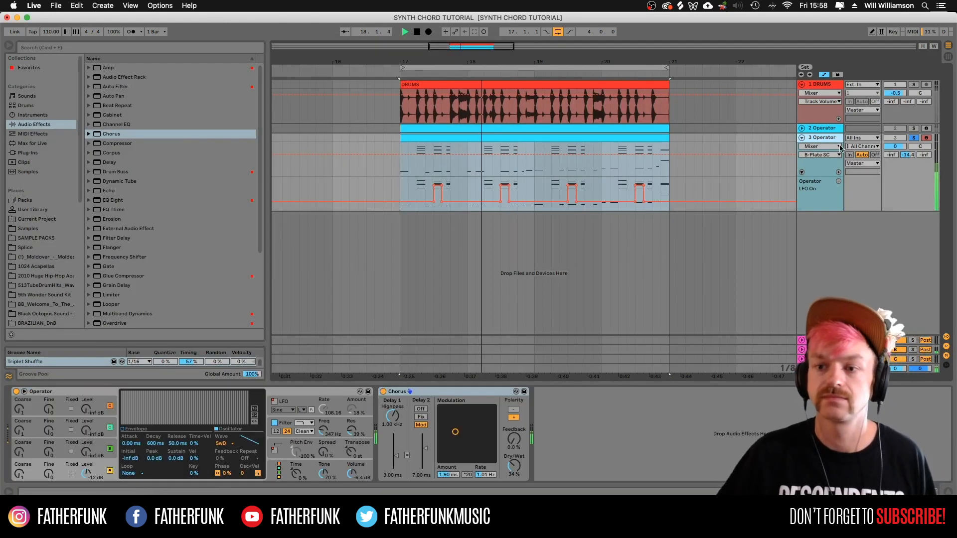
key("space")
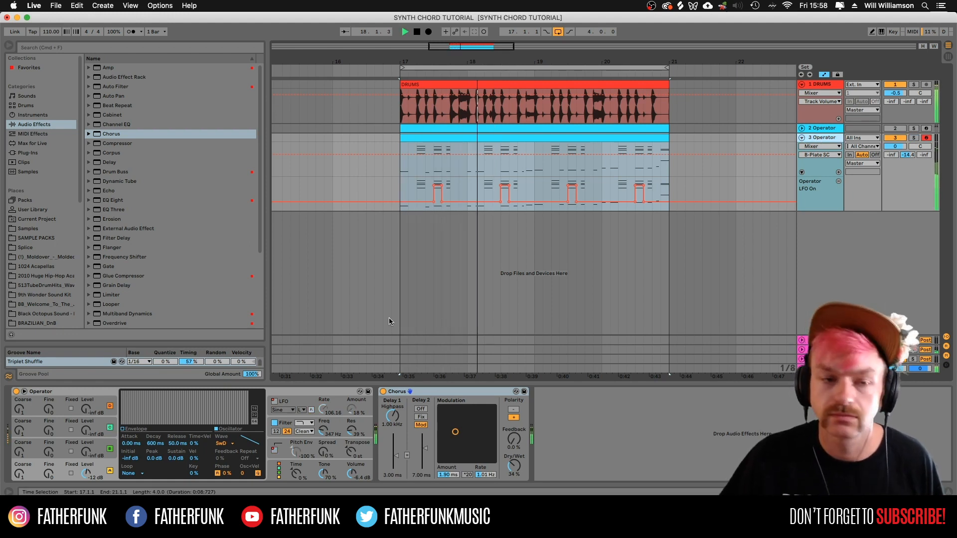
Add a Glue Compressor after Chorus with a threshold of -21.9 dB and 5.40 dB of makeup gain
double_click(124, 276)
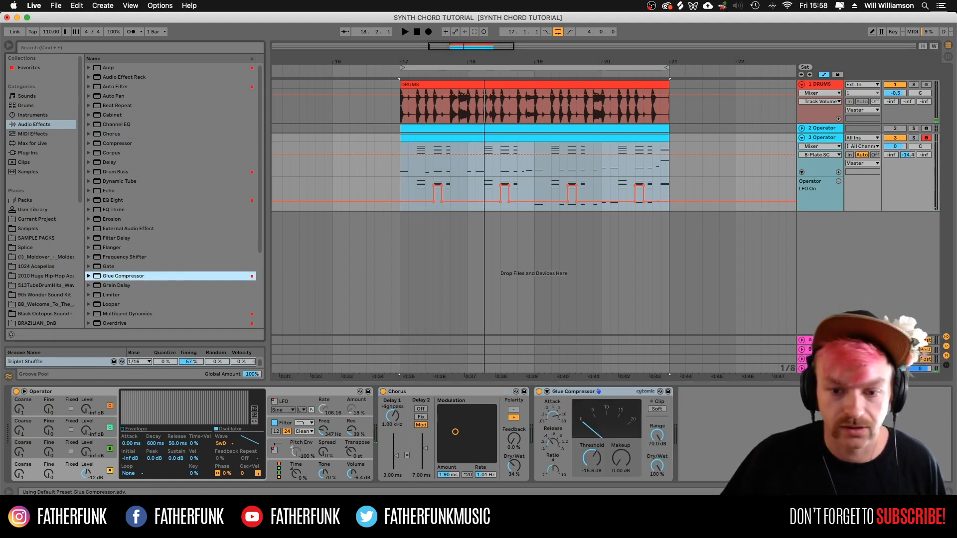
key("space")
left_click_drag(592, 459, 621, 449)
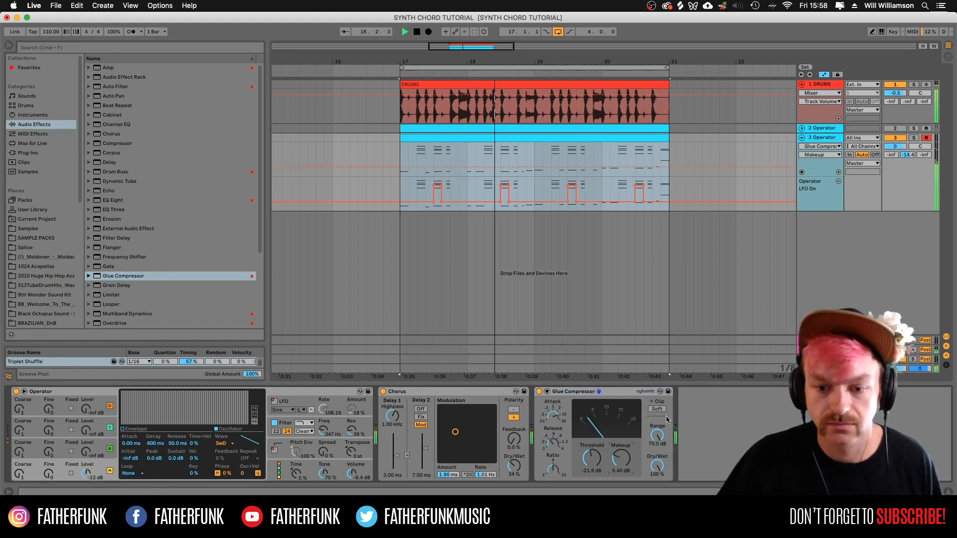
key("space")
Add an EQ Eight after the Glue Compressor, shaping a band around 1.31 kHz and toggling filter 8 during playback
double_click(112, 201)
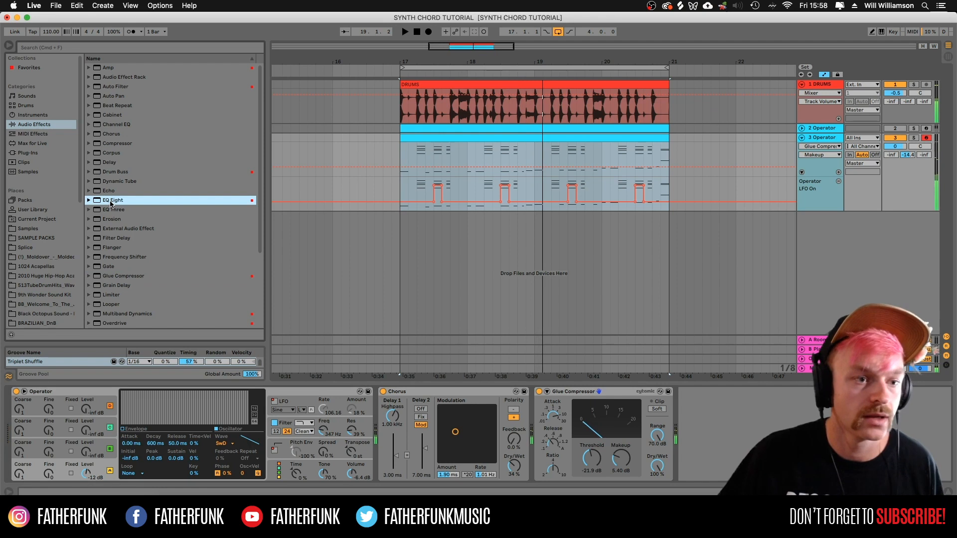
key("space")
left_click_drag(843, 429, 818, 412)
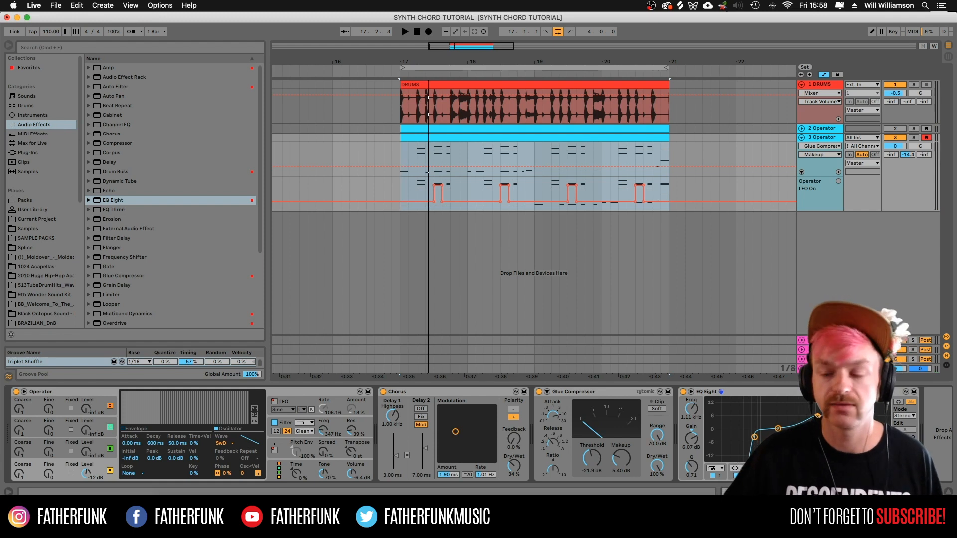
key("space")
left_click_drag(818, 416, 819, 435)
key("space")
left_click(873, 476)
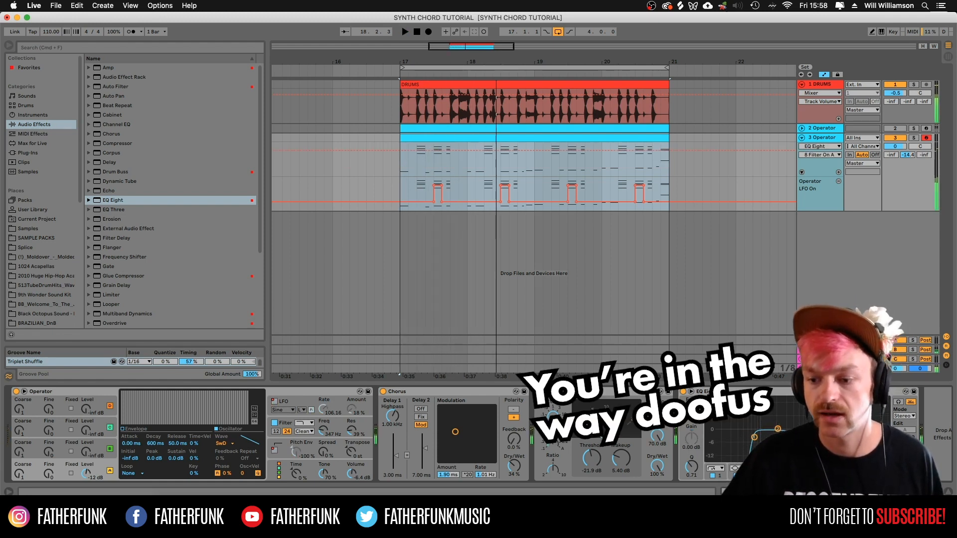
key("space")
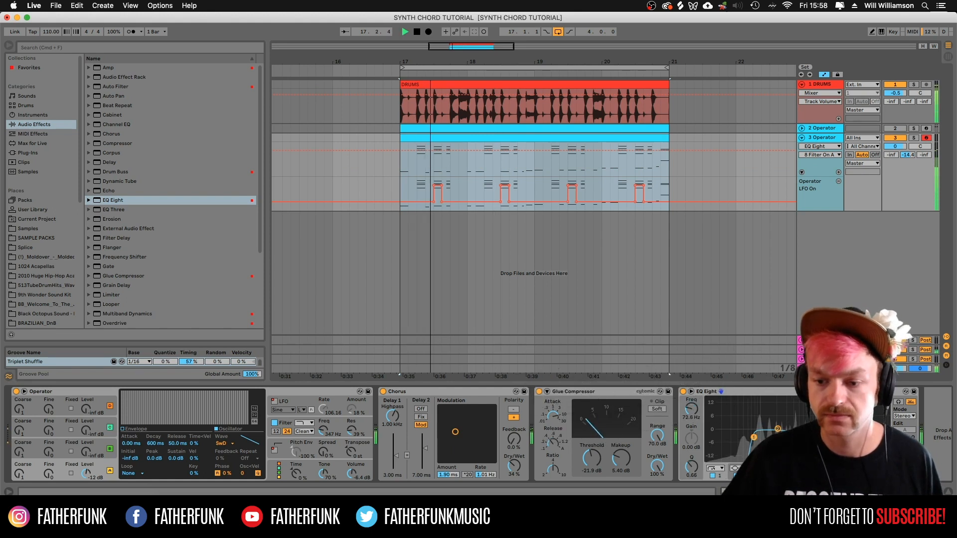
Lower the EQ Eight low cut to 50.5 Hz and raise the Glue Compressor makeup gain to 6.98 dB
key("space")
left_click_drag(621, 458, 621, 453)
key("space")
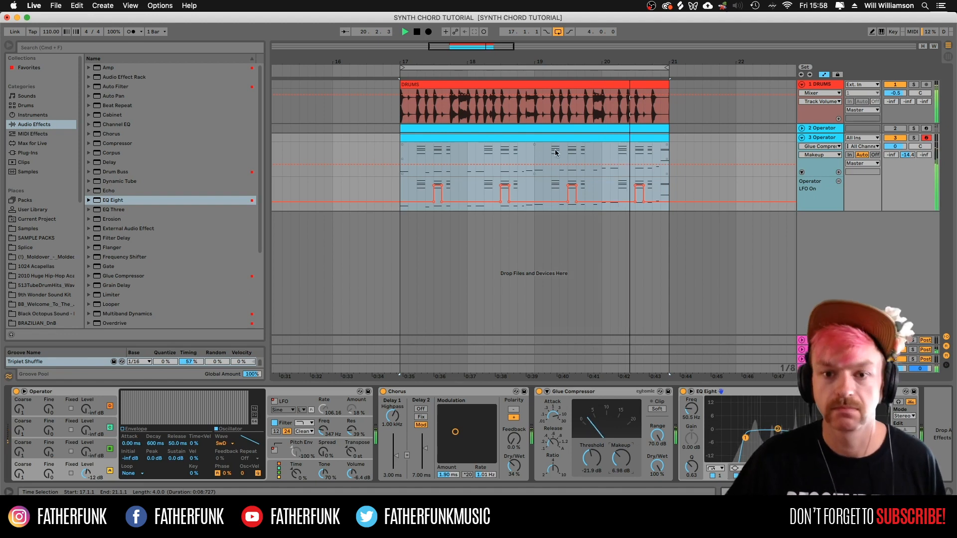
key("space")
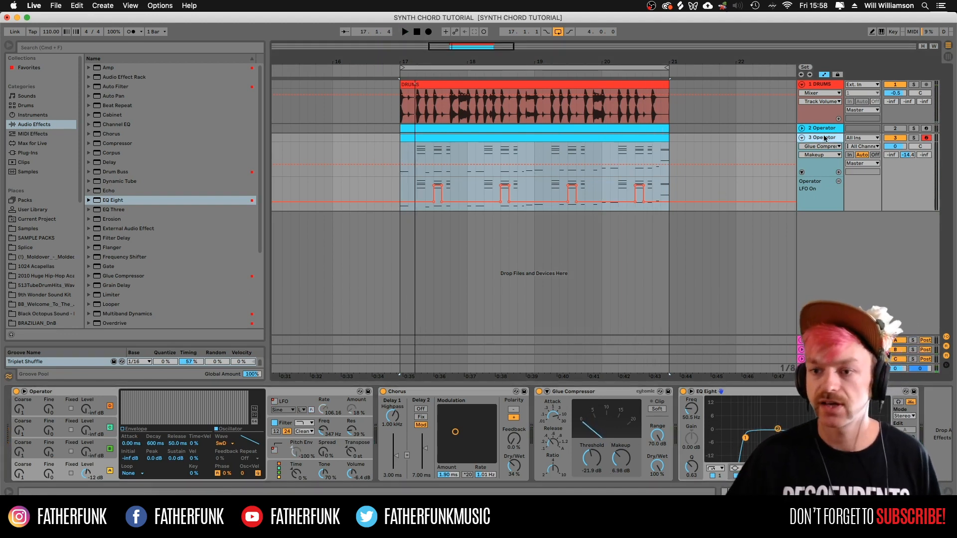
Create a new MIDI track below track 3 and paste the chord clip into it at bar 17
key("super+shift+t")
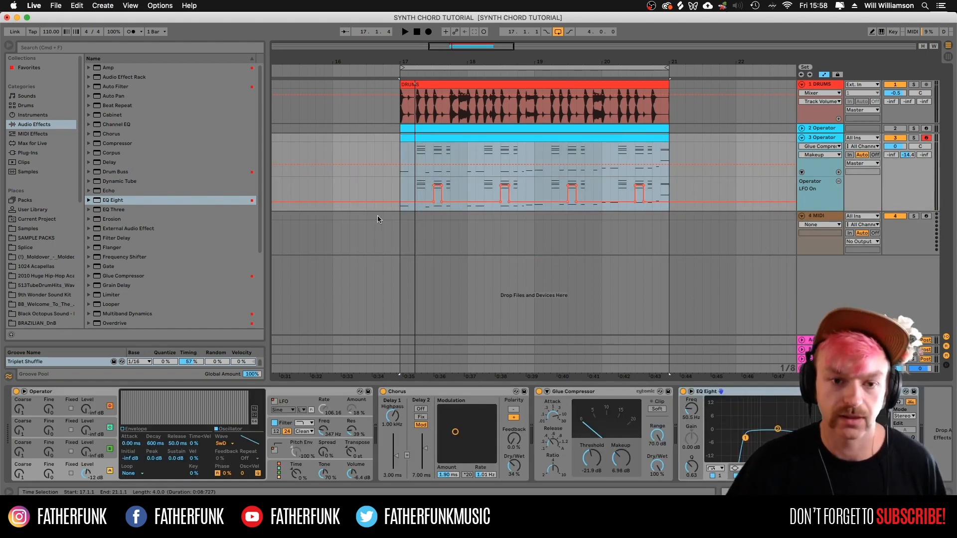
left_click(392, 218)
key("super+v")
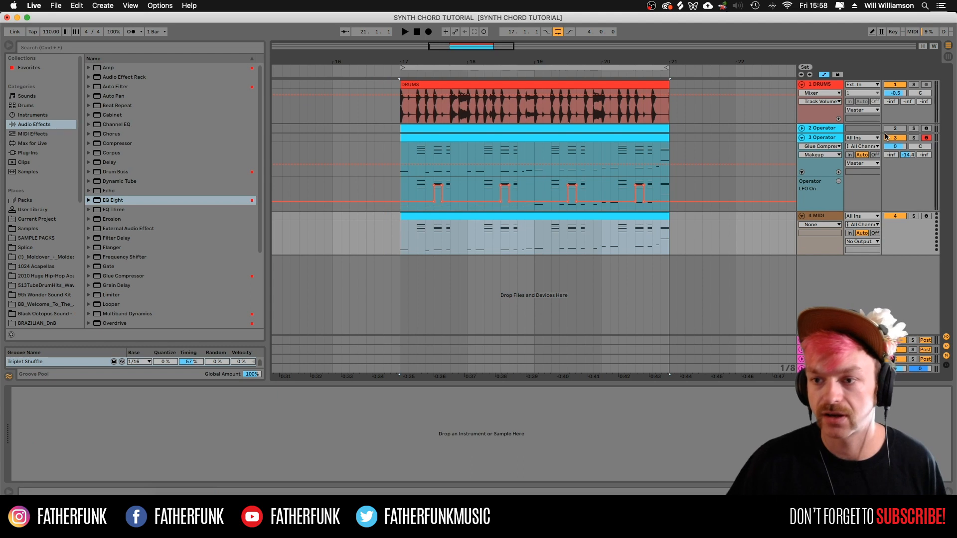
Mute and fold track 3 Operator, and select the new MIDI track
left_click(840, 136)
left_click(802, 138)
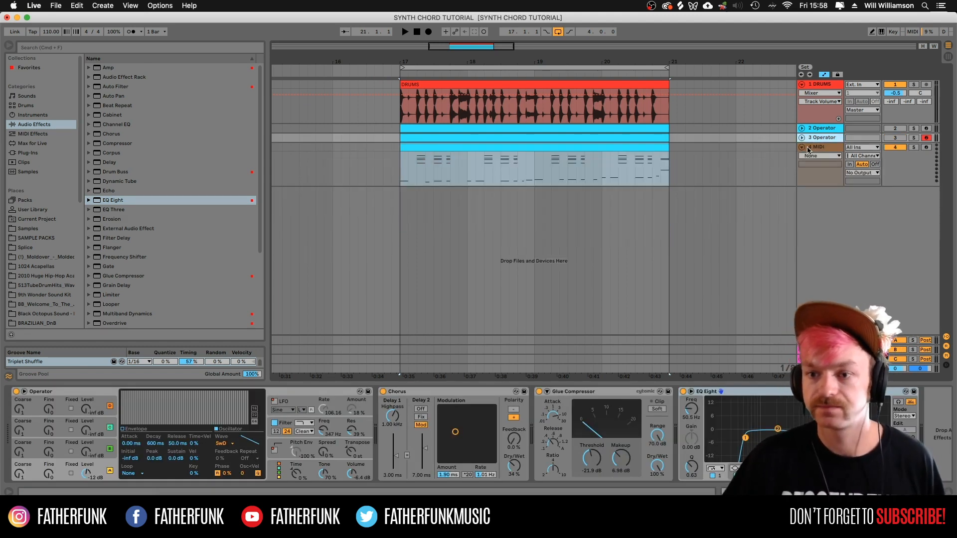
right_click(809, 150)
key("Escape")
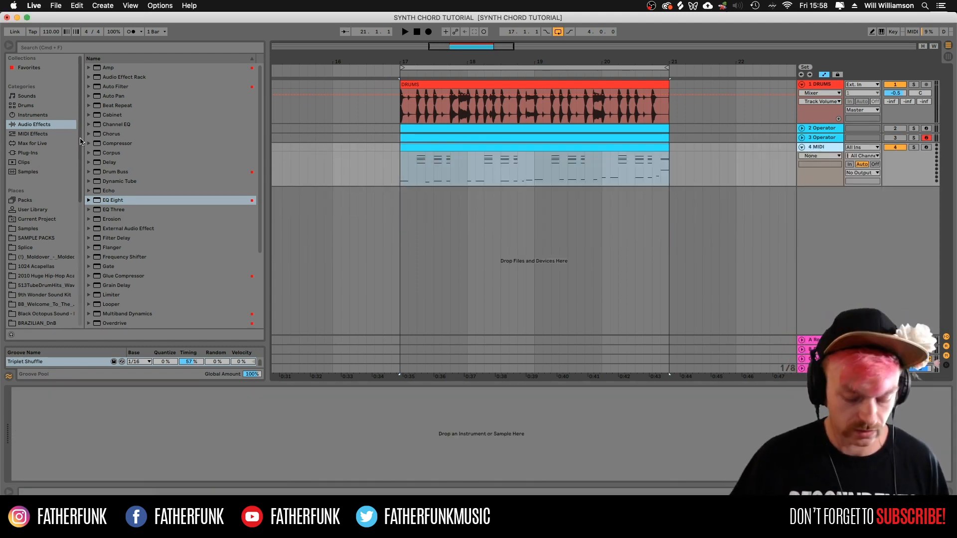
Find Serum in the browser and load it onto the new MIDI track
key("super+f")
type("serum")
scroll(105, 212, "down", 3)
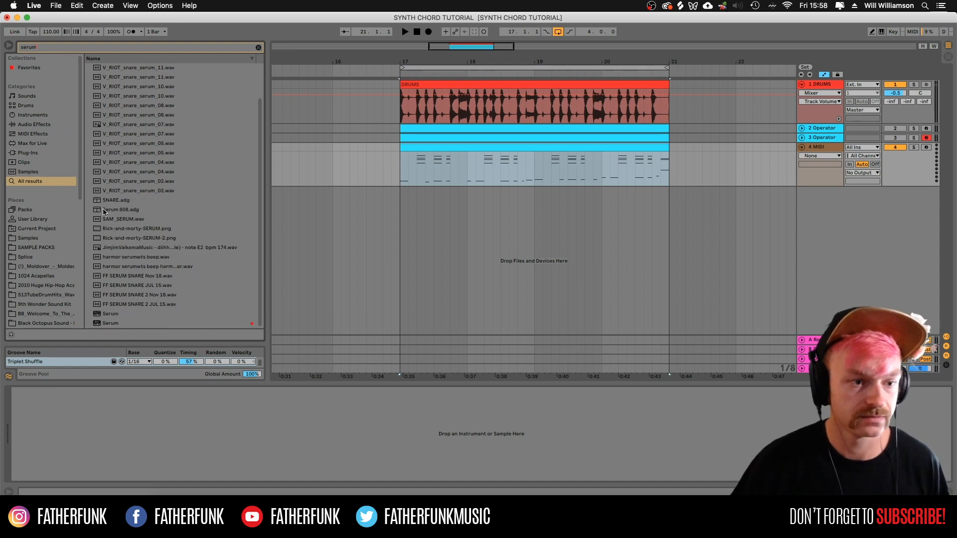
left_click_drag(113, 323, 408, 230)
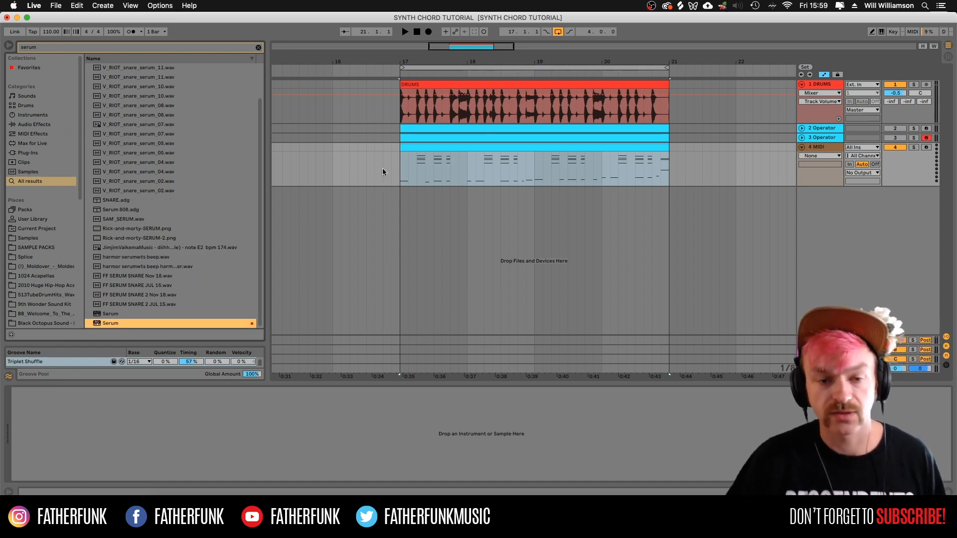
left_click_drag(377, 177, 378, 177)
left_click_drag(263, 53, 535, 48)
Search the browser for "snare" and close Serum's window
type("snare")
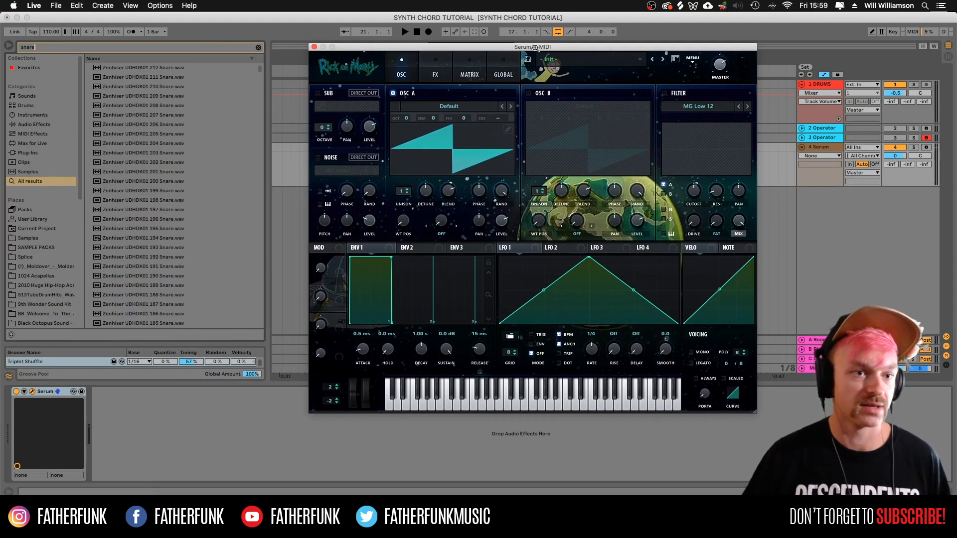
mouse_move(260, 70)
left_mouse_down()
mouse_move(258, 298)
mouse_move(263, 65)
left_mouse_up()
left_click_drag(363, 49, 357, 51)
left_click(307, 48)
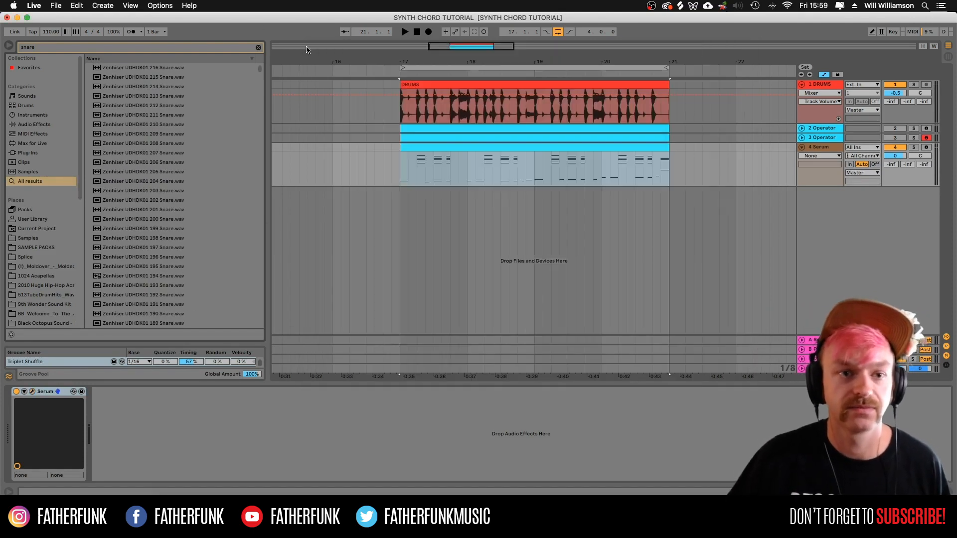
Play the loop through Serum, reopen its window and lower its master volume
left_click(493, 145)
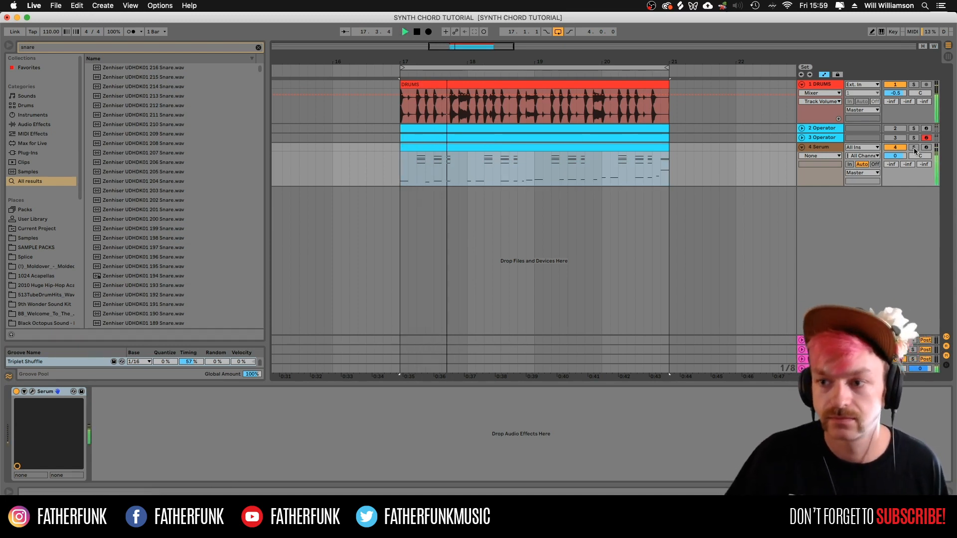
left_click(32, 391)
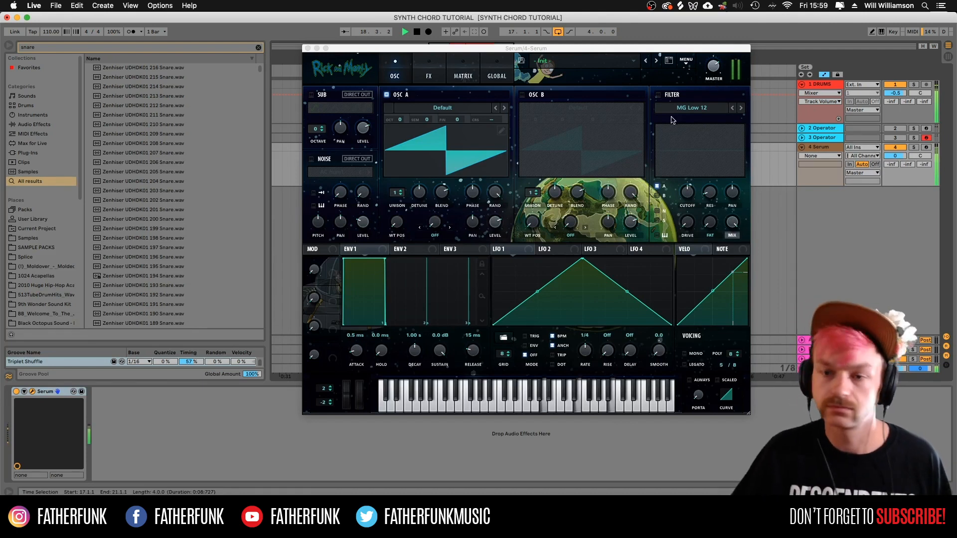
left_click(713, 69)
left_click_drag(718, 92, 722, 80)
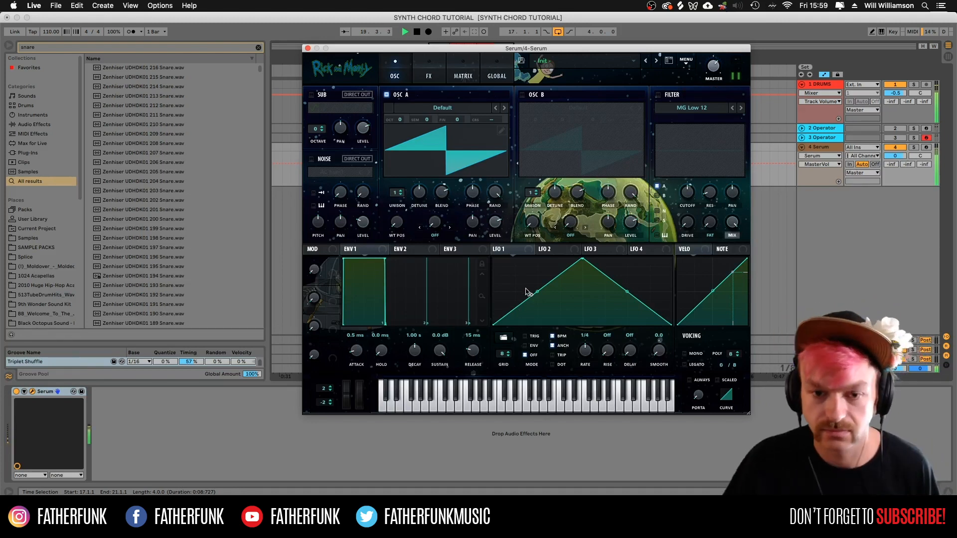
left_click_drag(530, 48, 481, 59)
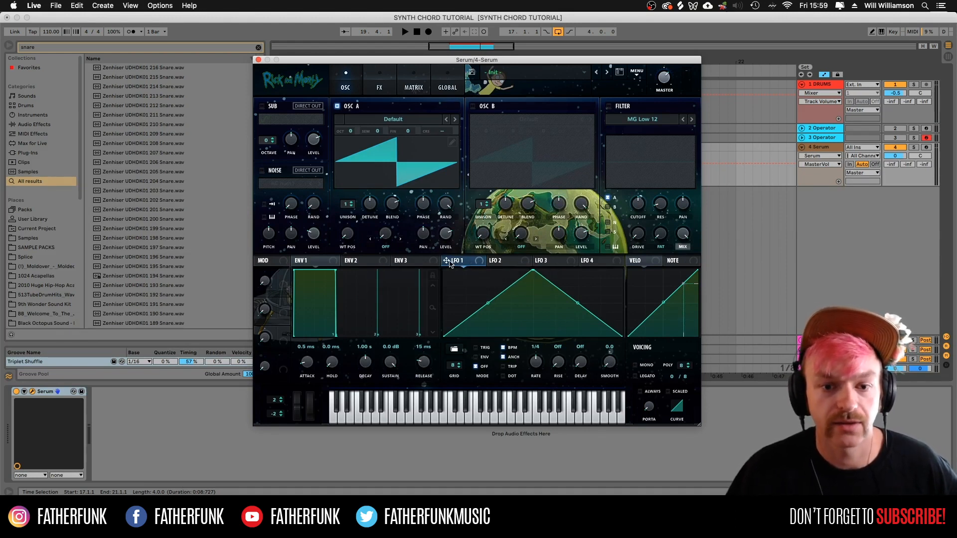
Turn on Serum's filter with the MG Low 12 type and assign LFO 1 to its cutoff
left_click(614, 108)
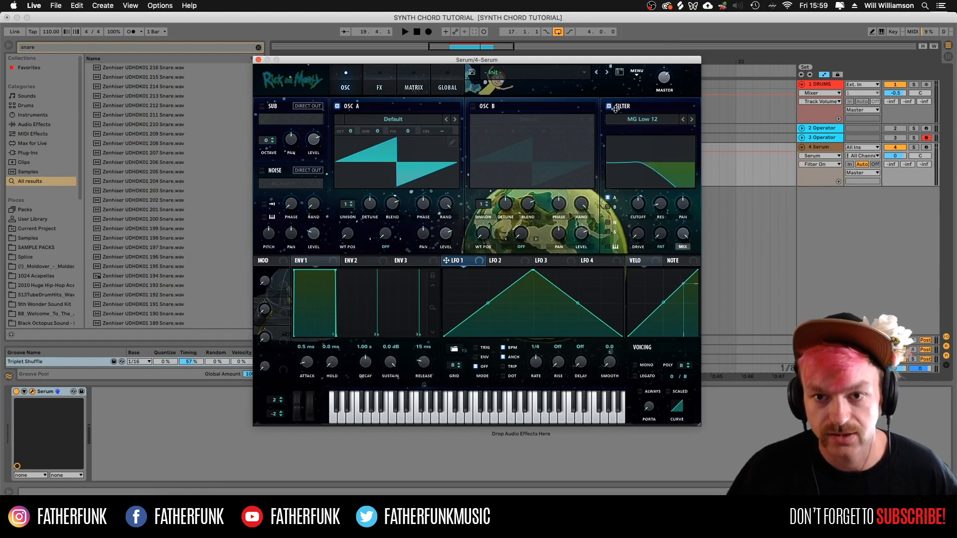
left_click_drag(443, 260, 637, 204)
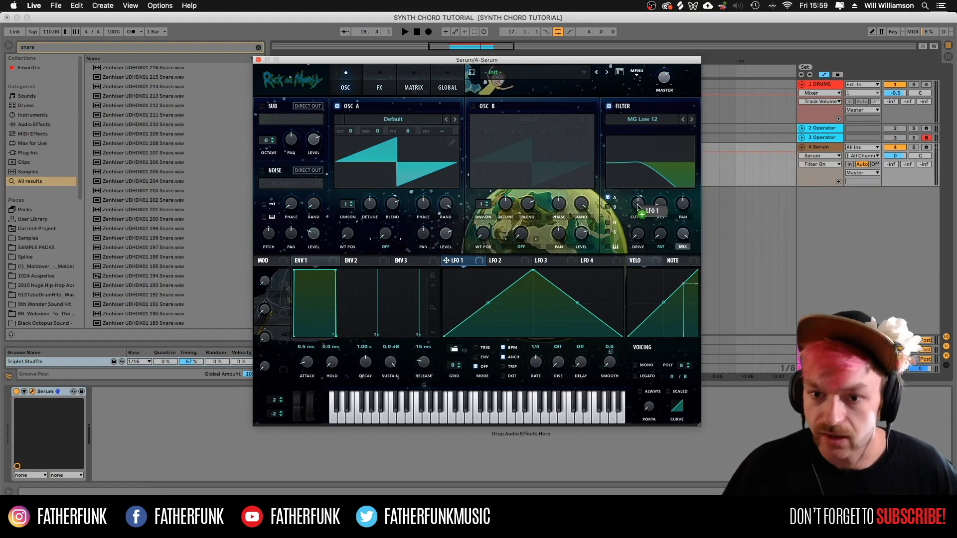
left_click(641, 118)
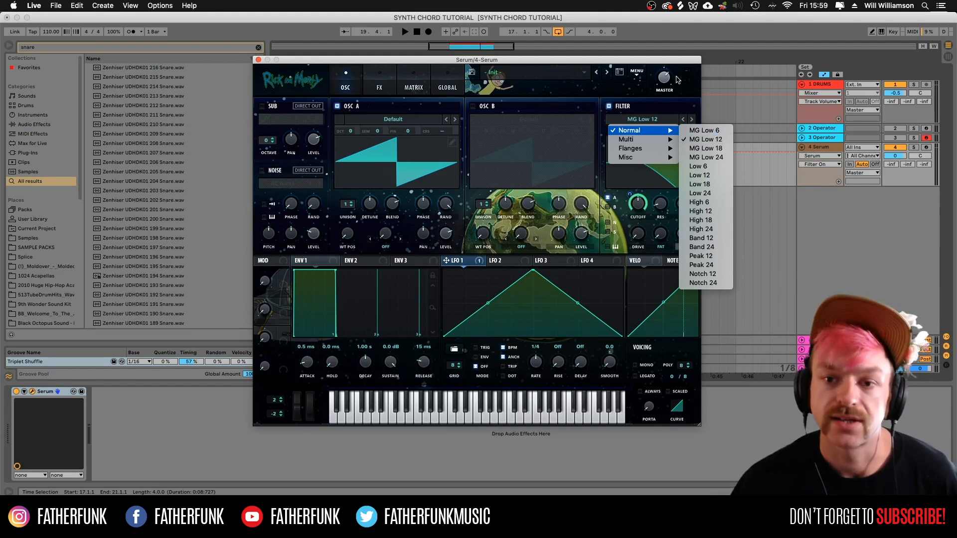
left_click(672, 112)
Set LFO 1 to ENV mode and move the peak of its shape closer to the start
key("space")
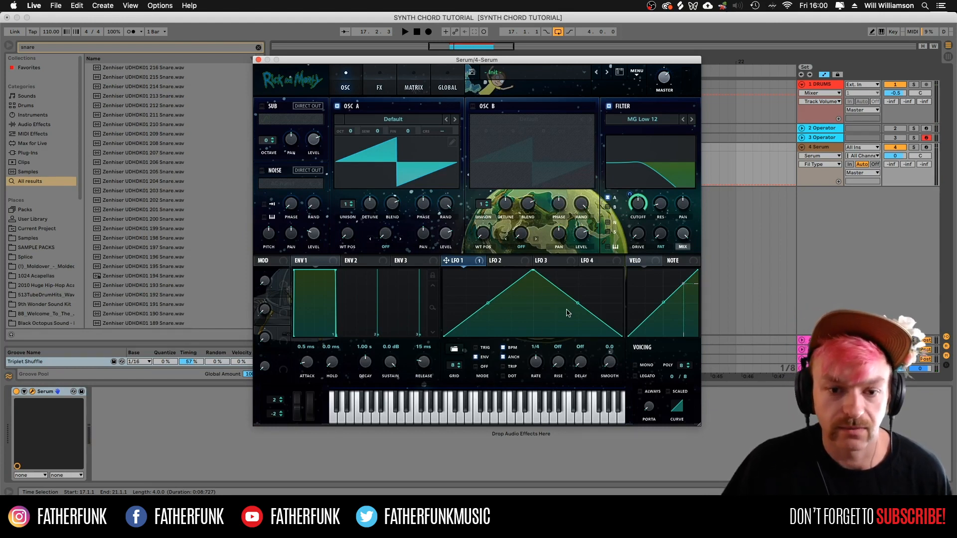
left_click_drag(536, 276, 477, 271)
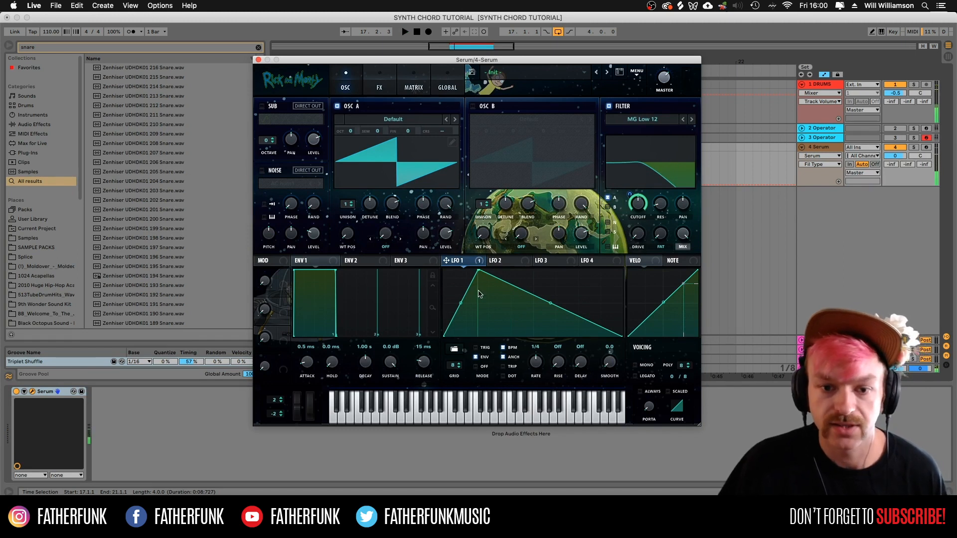
key("space")
Raise the filter's resonance, adjust its cutoff, and reshape LFO 1 with a nearly immediate peak and a gently concave decay
left_click_drag(660, 204, 638, 228)
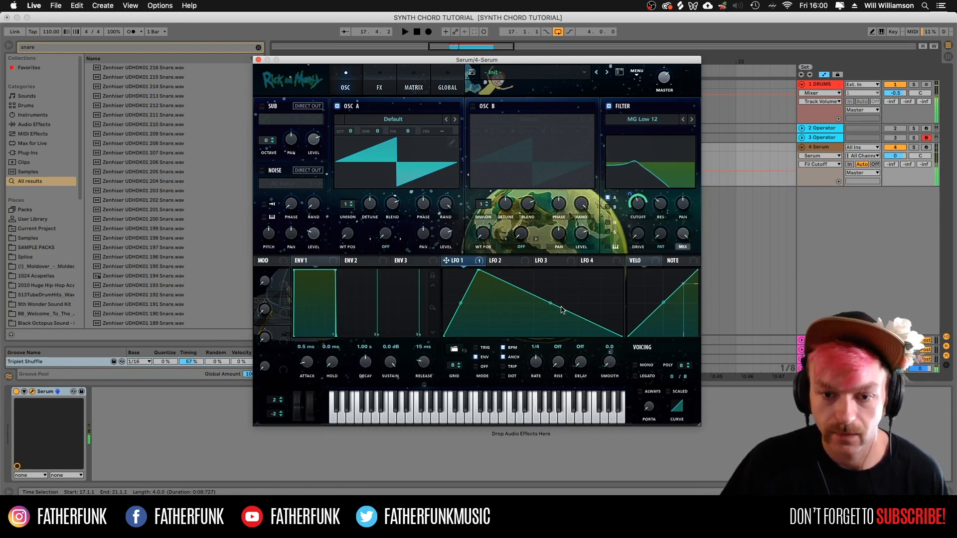
left_click_drag(561, 310, 556, 324)
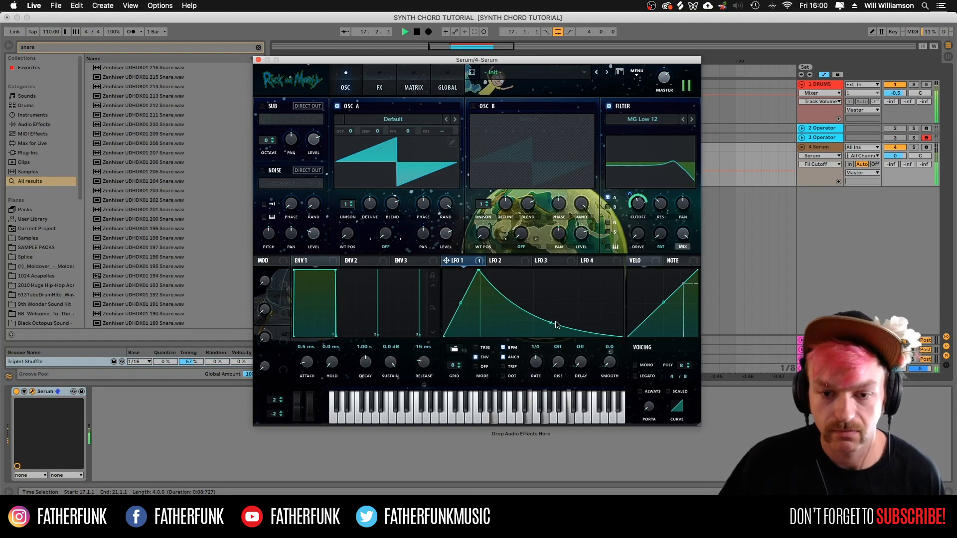
left_click_drag(478, 270, 456, 253)
left_click_drag(540, 316, 541, 311)
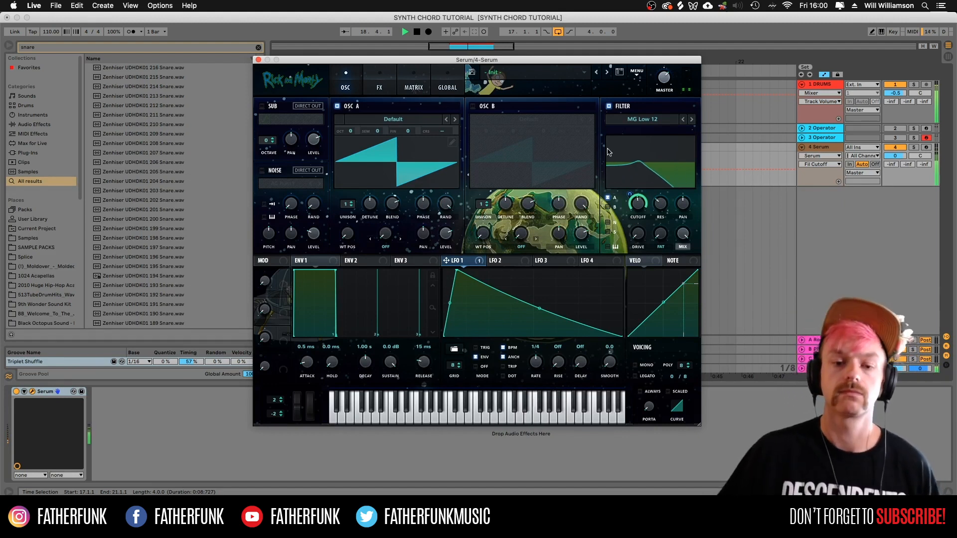
Try the steeper MG Low 18 and MG Low 24 types on Serum's filter while the loop plays
left_click(662, 200)
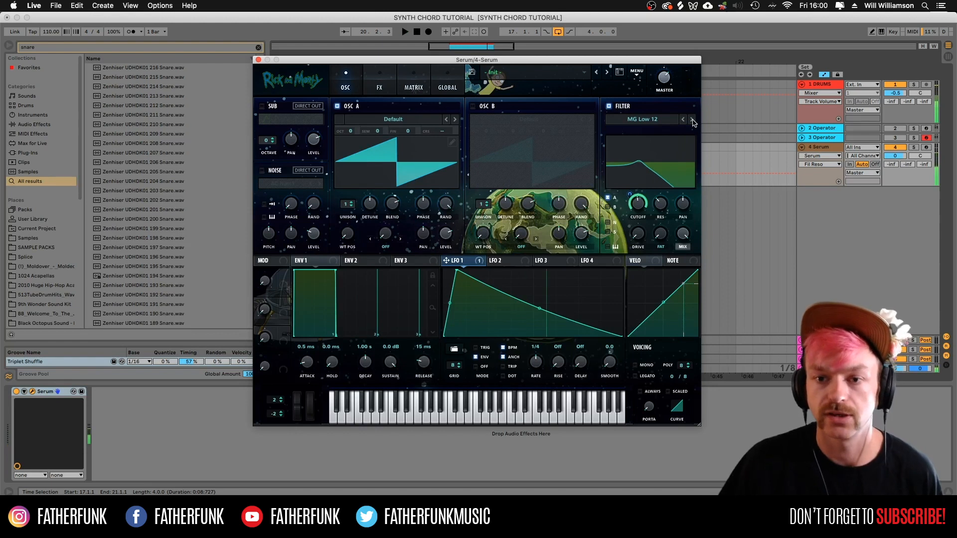
left_click(692, 119)
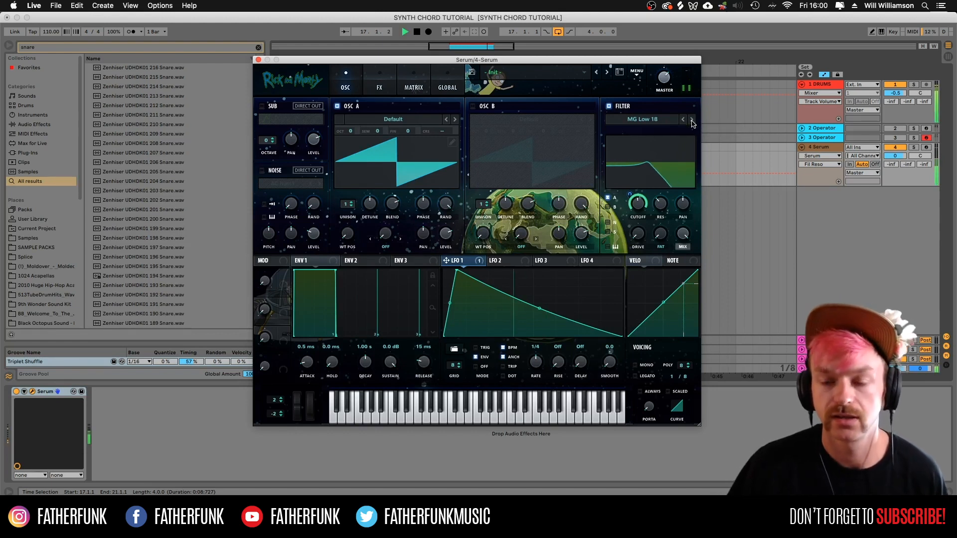
mouse_move(636, 209)
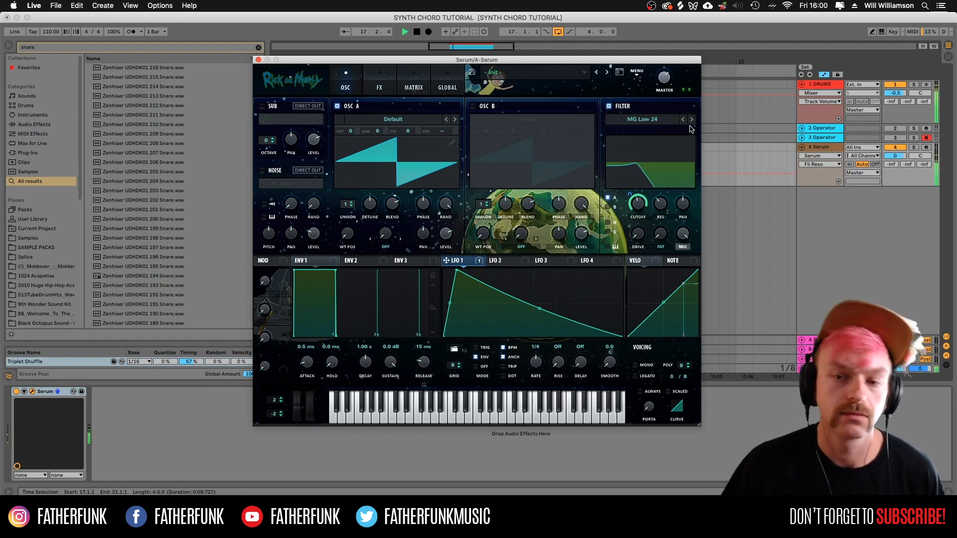
left_click(676, 124)
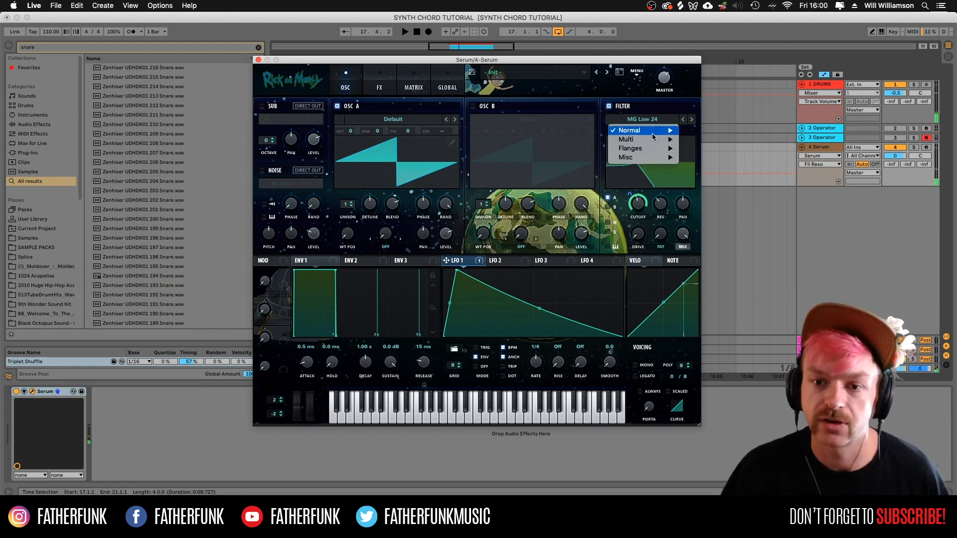
mouse_move(647, 131)
left_click(699, 139)
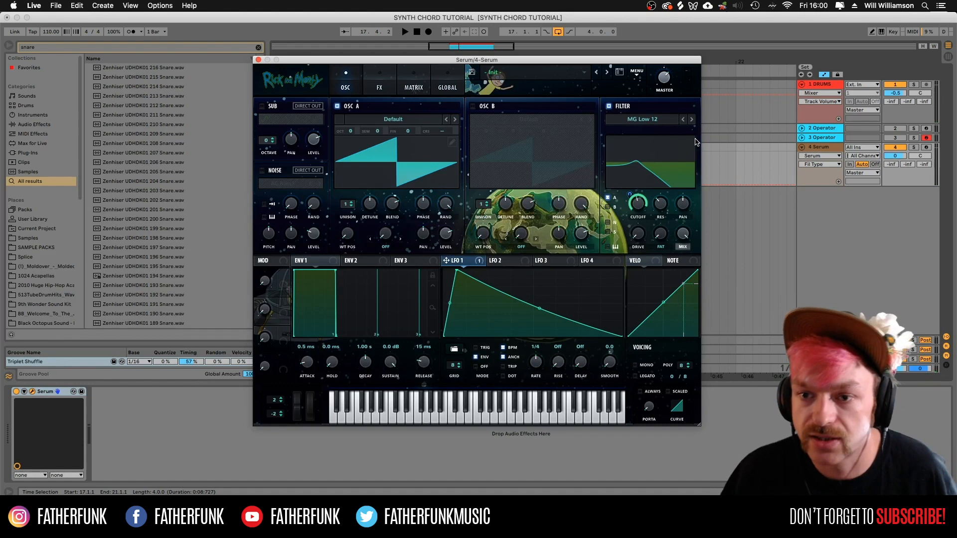
Switch Serum's filter to the MG Low 6 type and fine-tune its resonance against the loop
key("space")
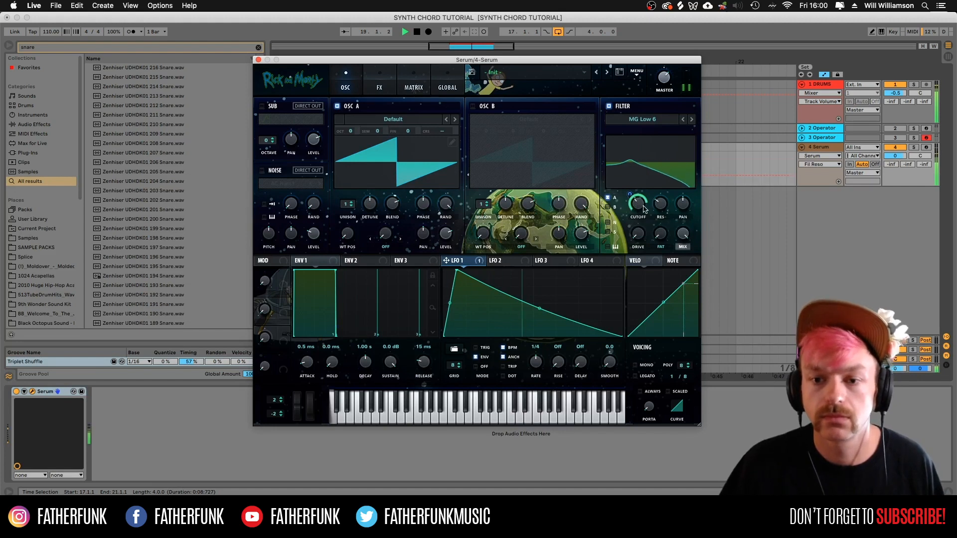
left_click(656, 204)
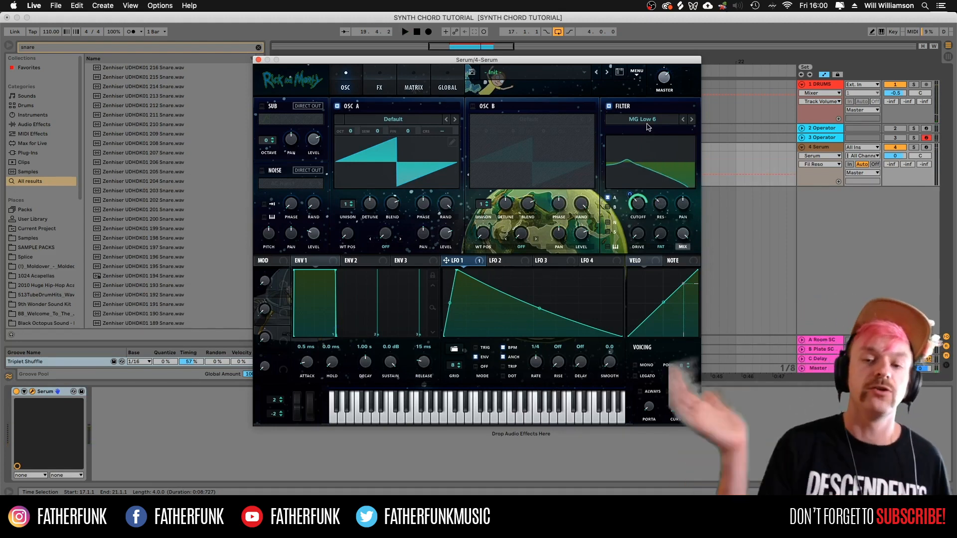
key("space")
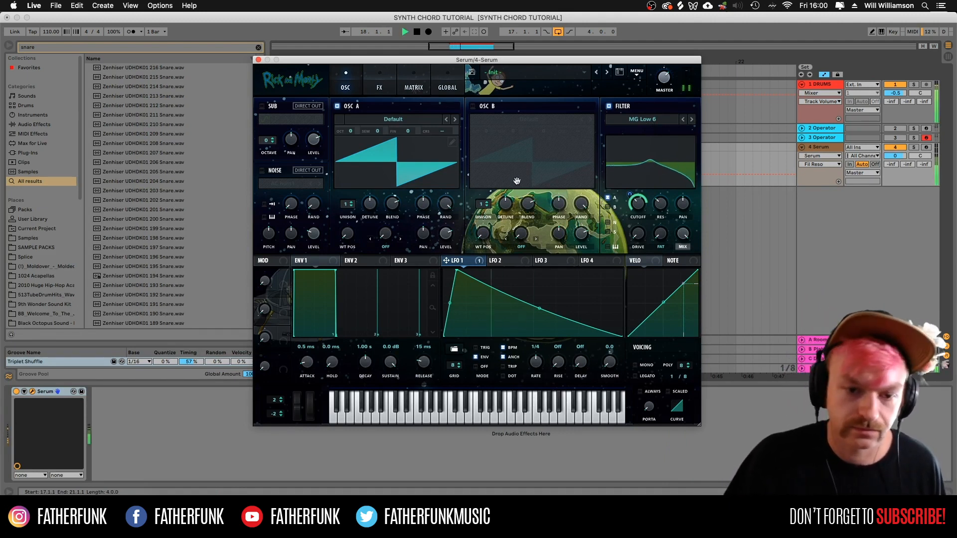
key("space")
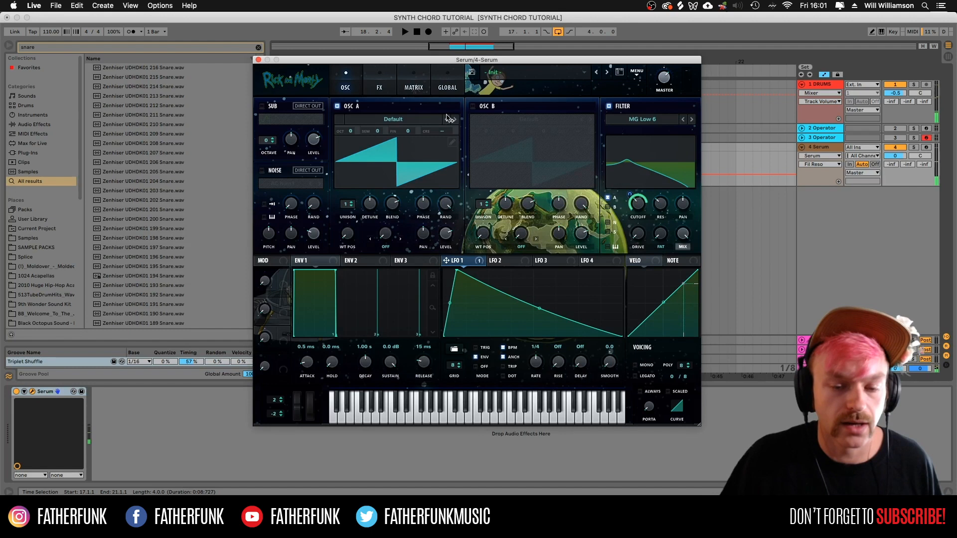
Assign LFO 2 to the master tuning (Mast.Tun) in Serum's modulation matrix with an amount of 8
left_click(500, 261)
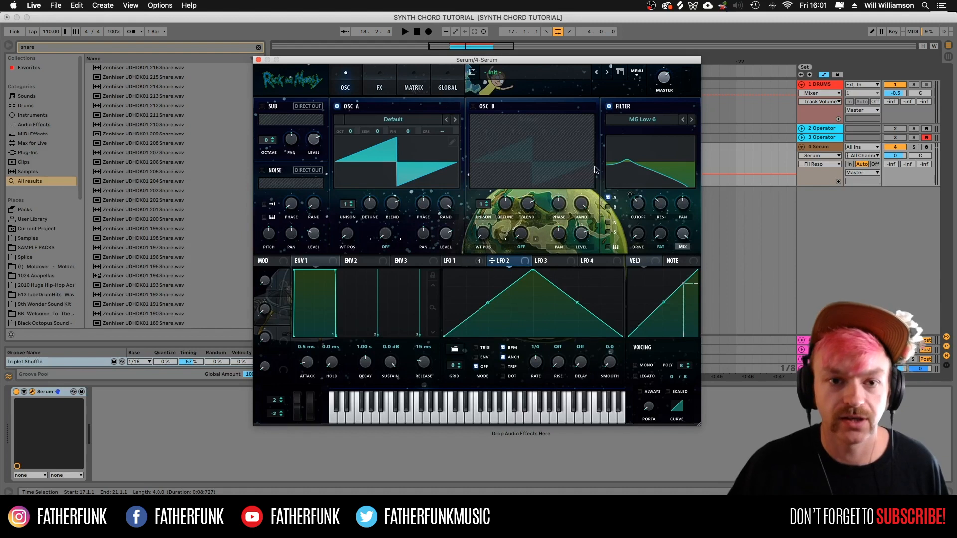
left_click(405, 76)
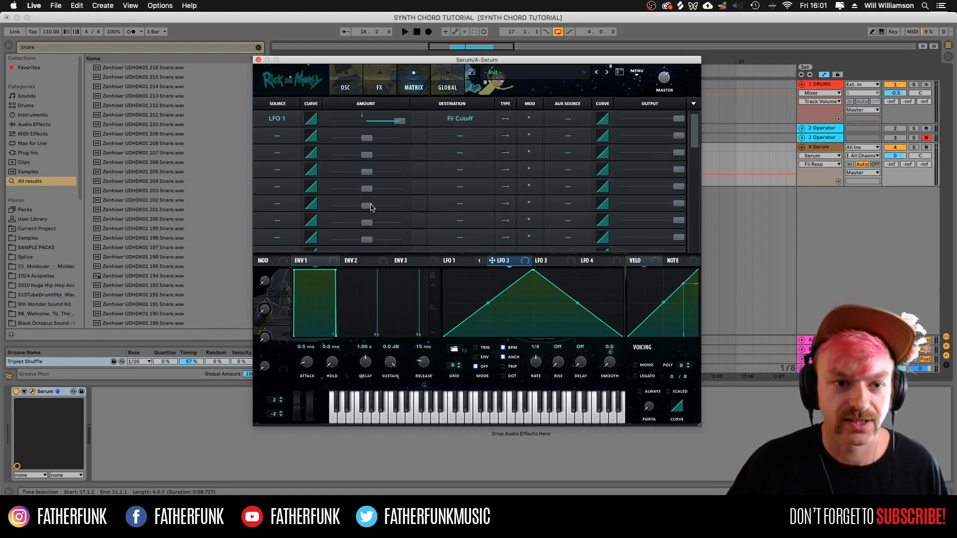
left_click_drag(499, 263, 279, 136)
left_click(467, 138)
mouse_move(470, 228)
mouse_move(469, 209)
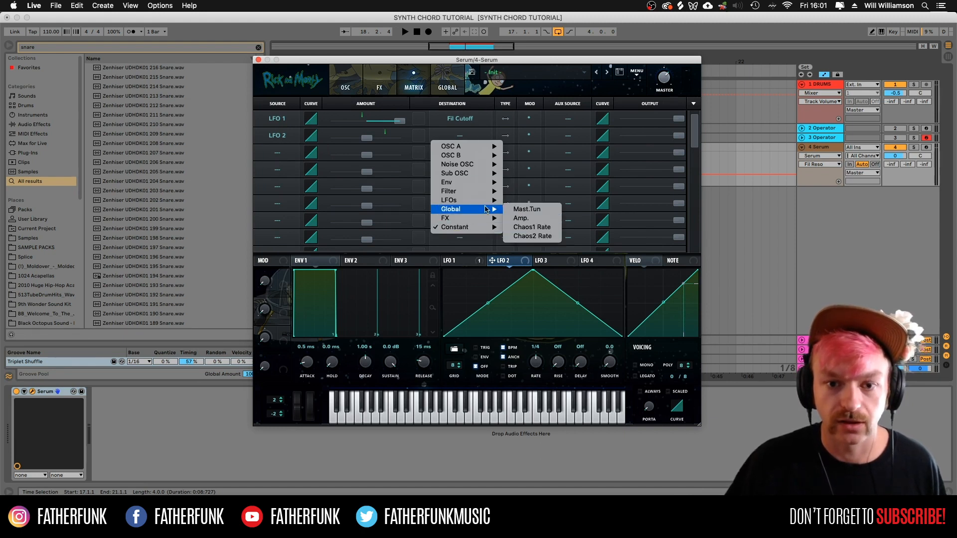
left_click(529, 210)
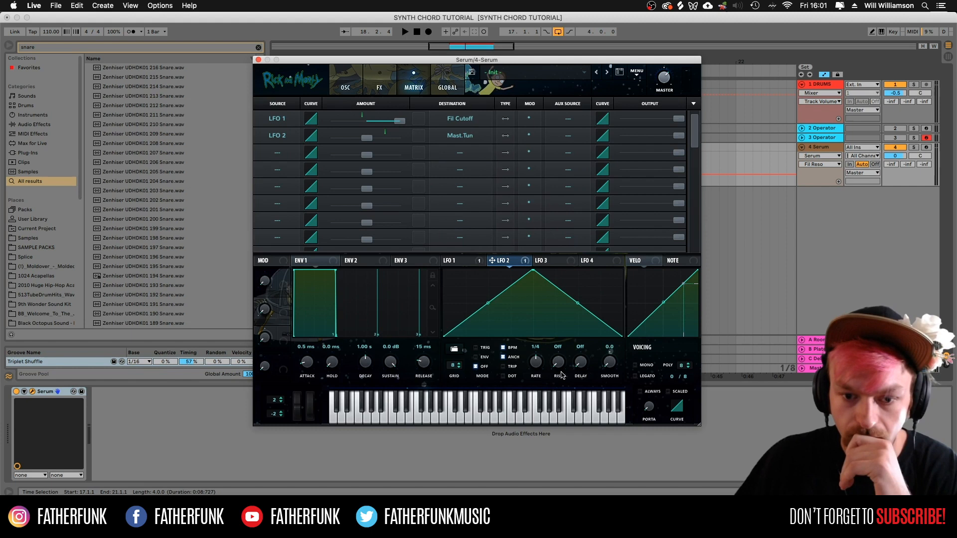
left_click_drag(367, 137, 369, 140)
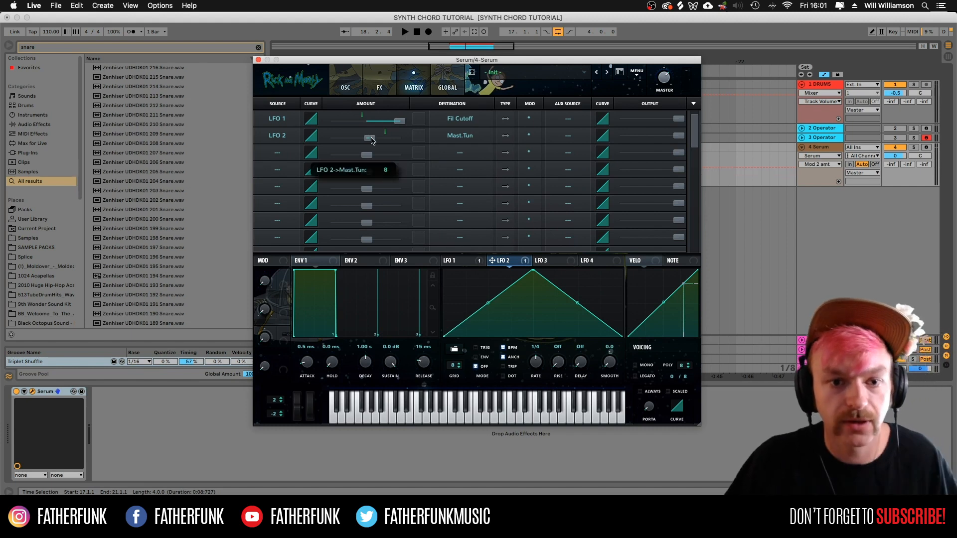
Arm the Serum track and set Macro 1 as the aux source of the LFO 2 to Mast.Tun modulation
left_click(926, 148)
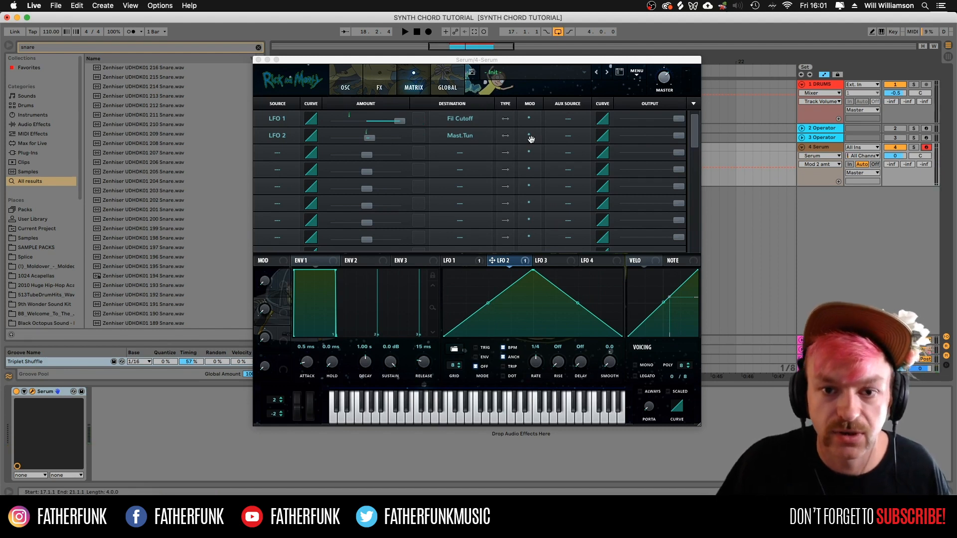
left_click(568, 135)
left_click(571, 138)
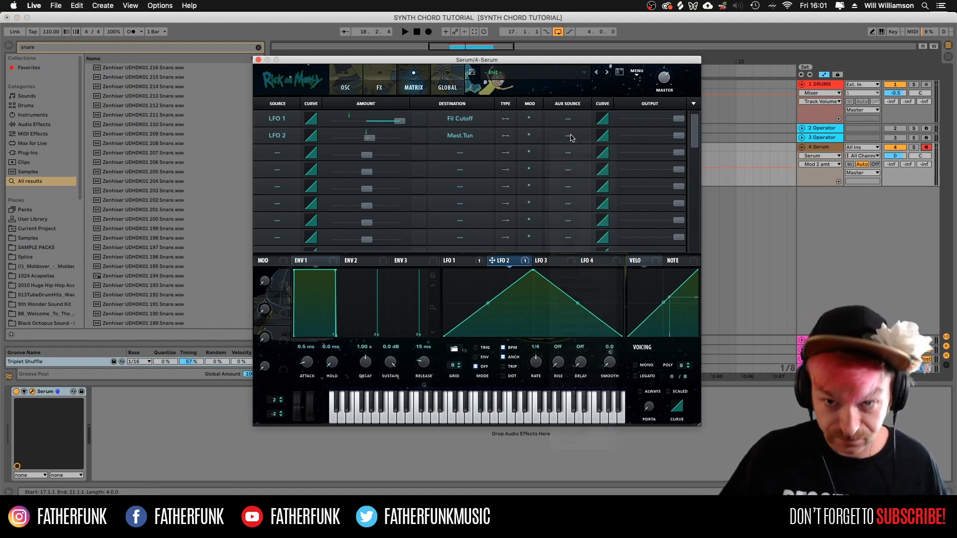
left_click(571, 138)
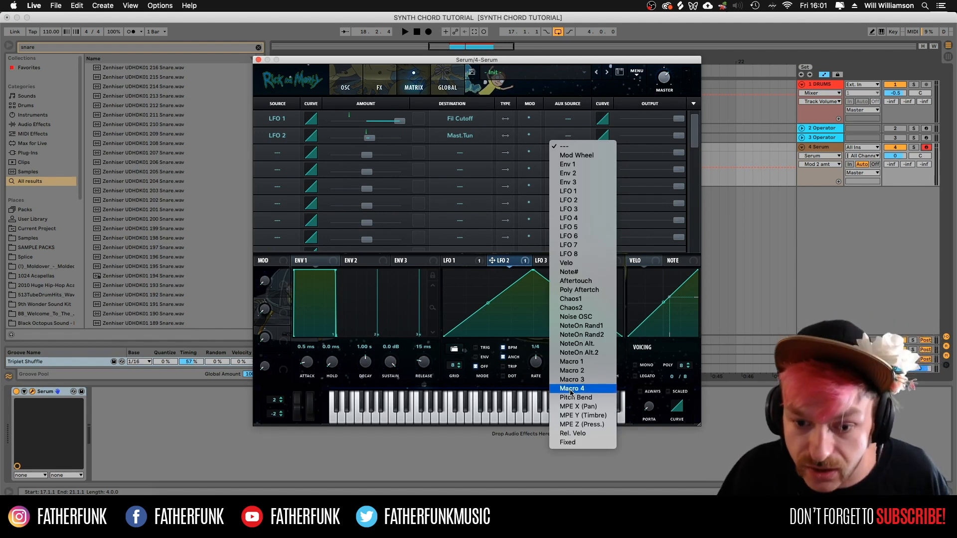
left_click(571, 362)
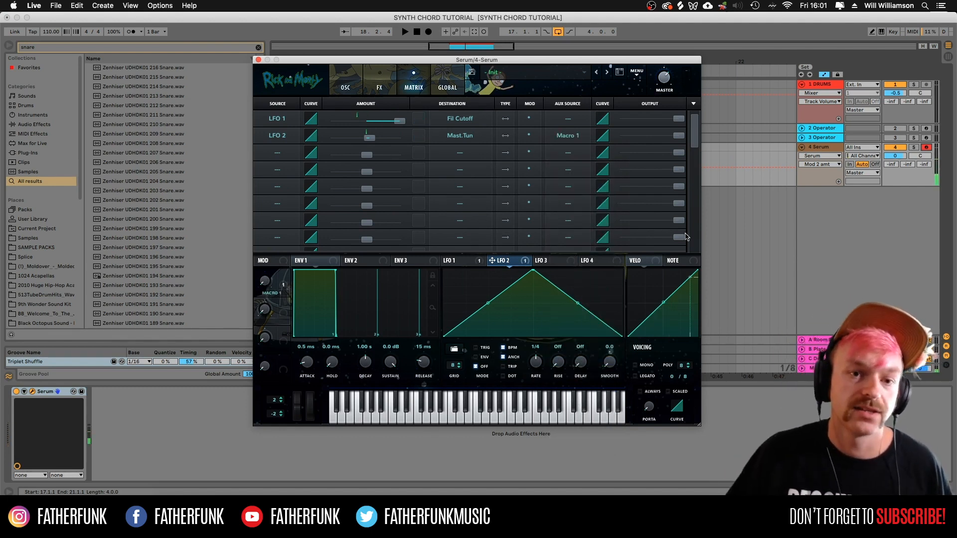
Set LFO 2's rate to 1/16 and test the vibrato with Macro 1, returning the macro to 0%
left_click_drag(402, 59, 443, 53)
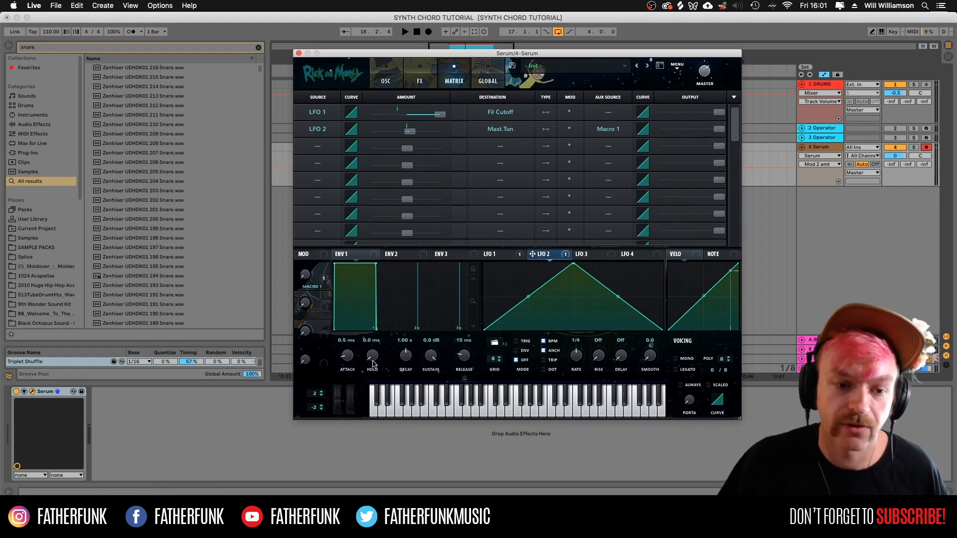
left_click_drag(305, 274, 306, 130)
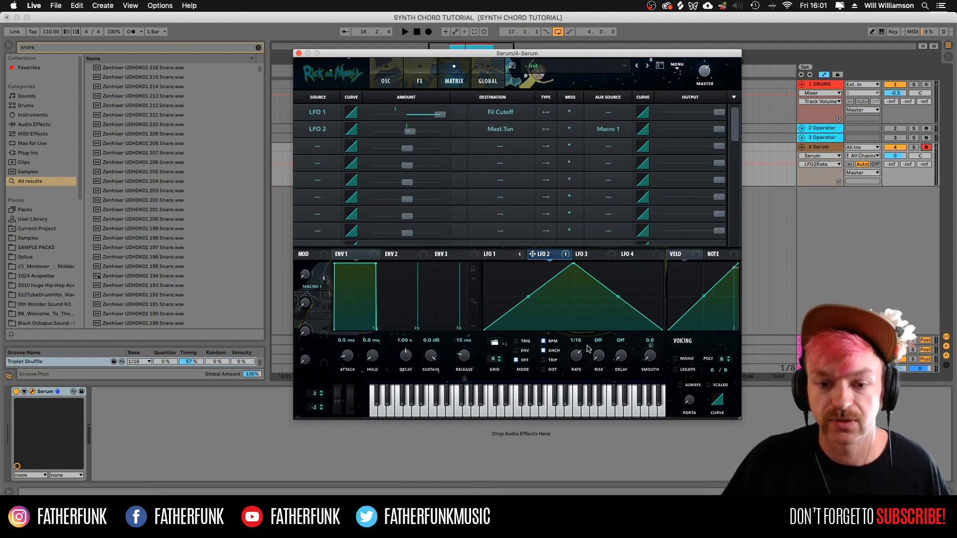
left_click_drag(305, 274, 308, 174)
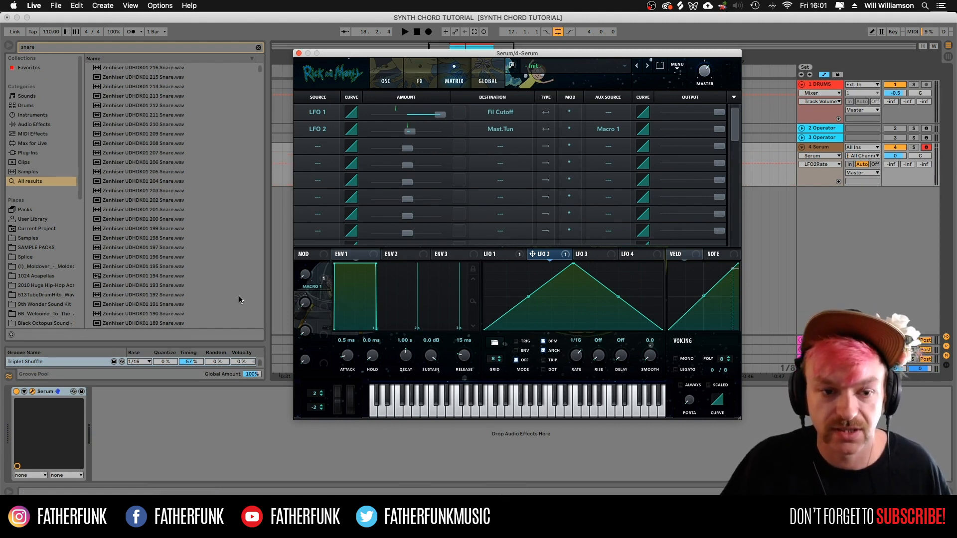
left_click_drag(305, 275, 328, 454)
left_click_drag(298, 359, 349, 516)
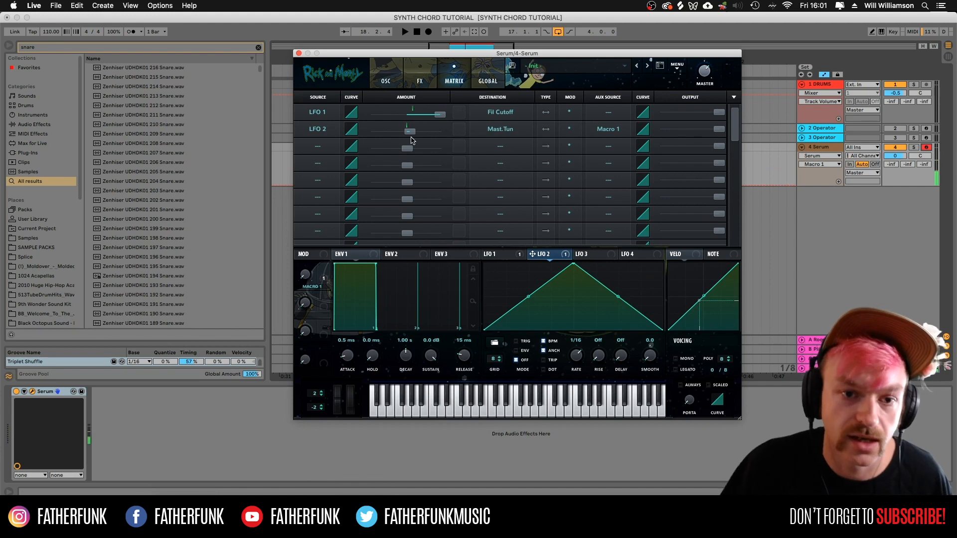
mouse_move(411, 135)
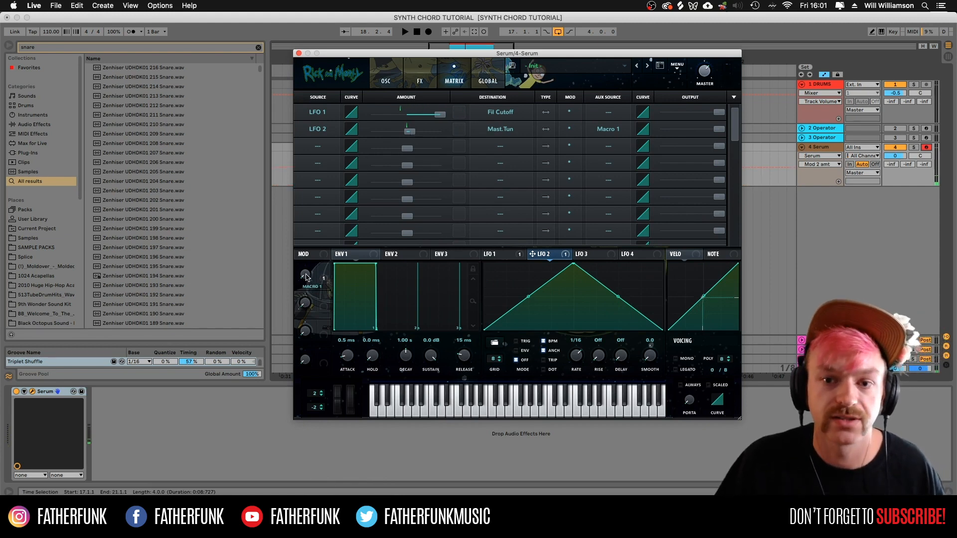
left_click(306, 277)
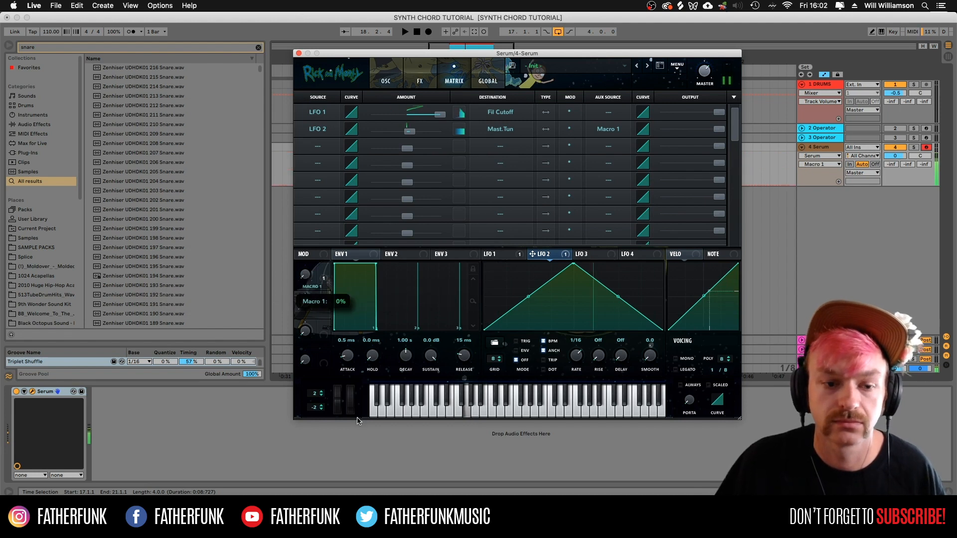
Close Serum's window and raise the Macro 1 automation slightly over the chord between 17.3.1 and 17.3.3
key("space")
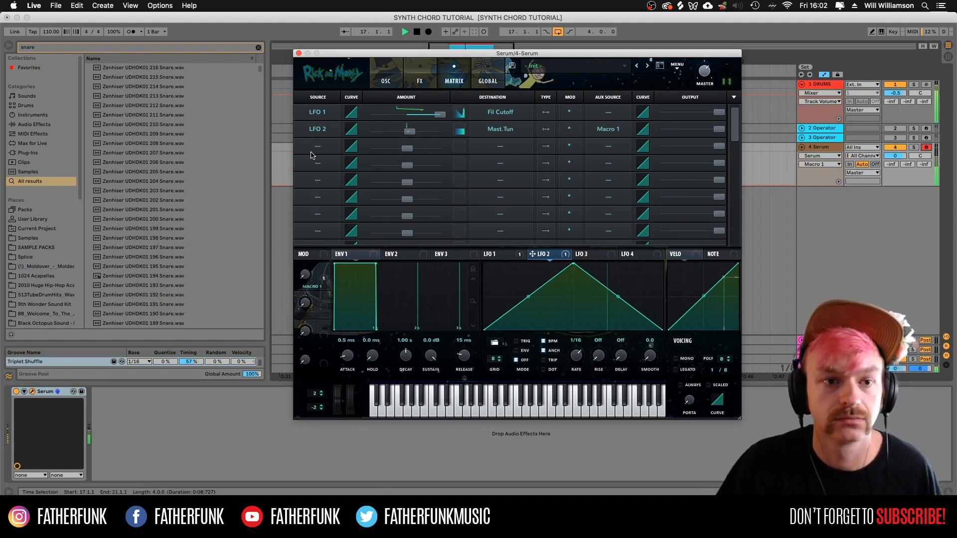
left_click(299, 53)
key("space")
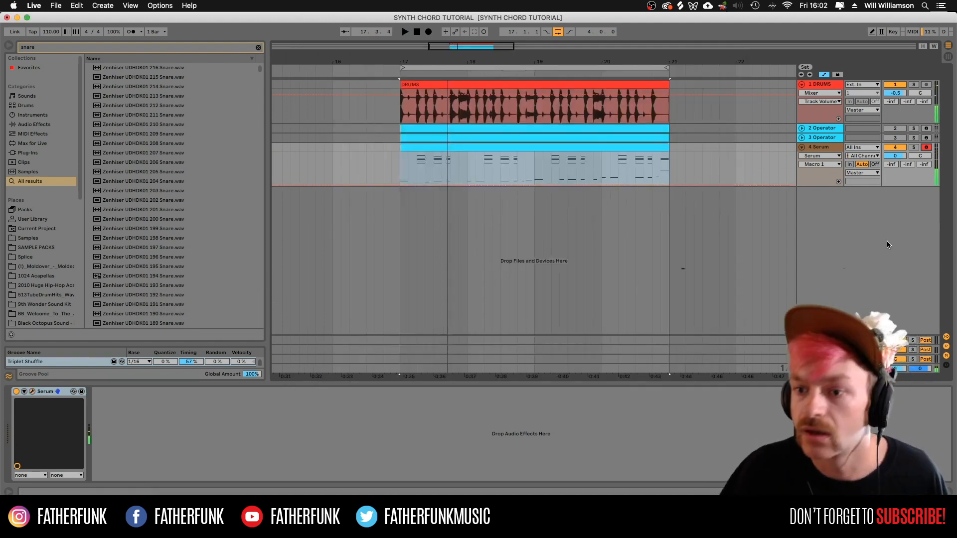
left_click_drag(434, 169, 443, 170)
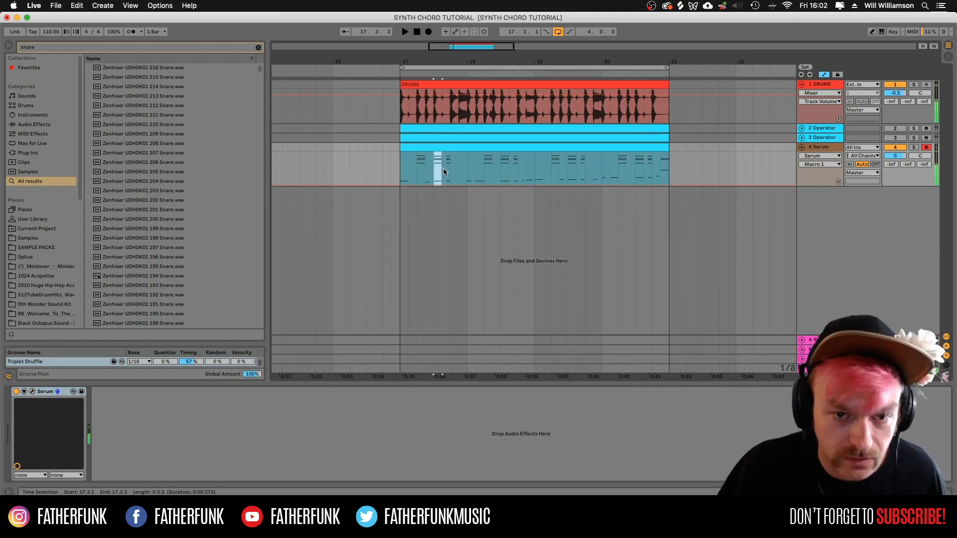
key("space")
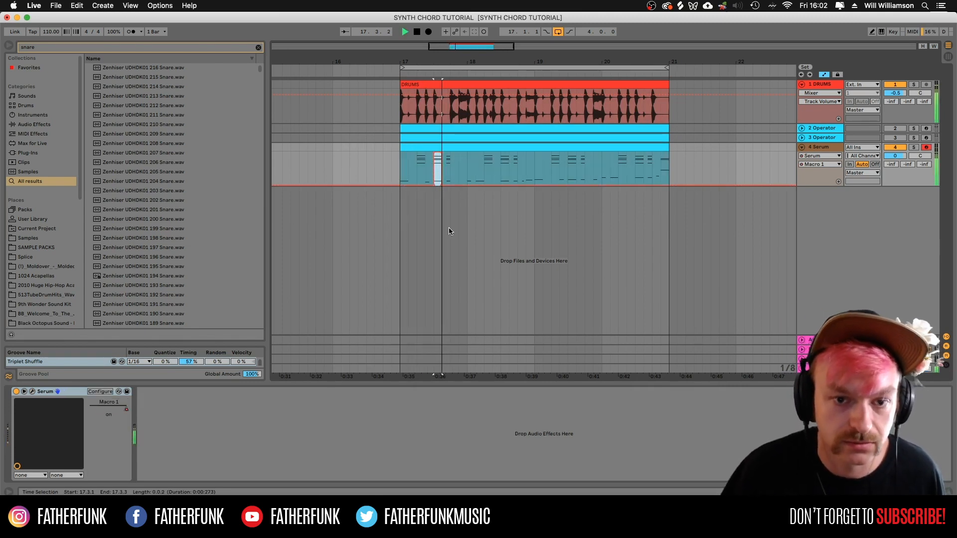
mouse_move(465, 48)
left_mouse_down()
mouse_move(441, 64)
mouse_move(458, 45)
left_mouse_up()
left_click_drag(381, 155, 387, 179)
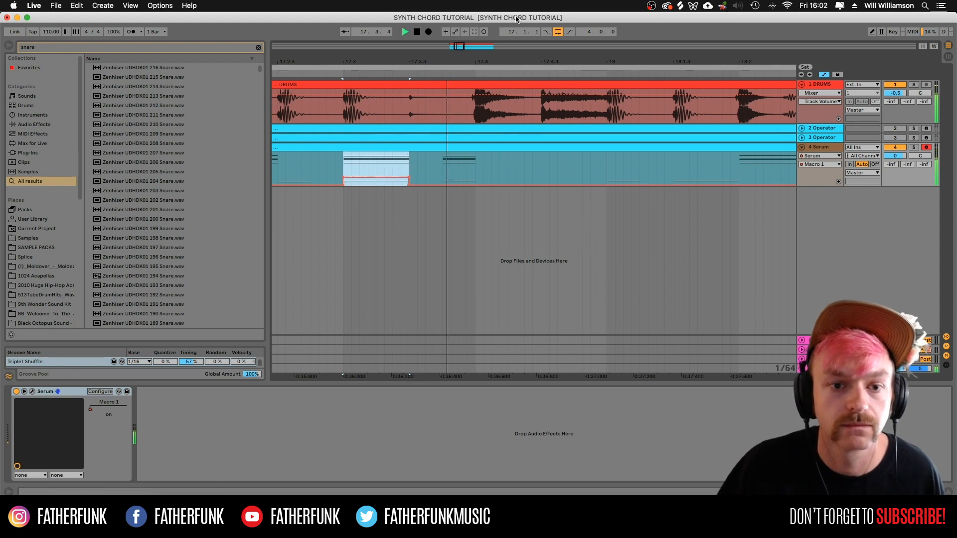
Play the loop from its start at 17.1.1 to audition the Macro 1 automation
key("space")
left_click_drag(462, 47, 462, 8)
key("space")
left_click(497, 170)
key("space")
key("space")
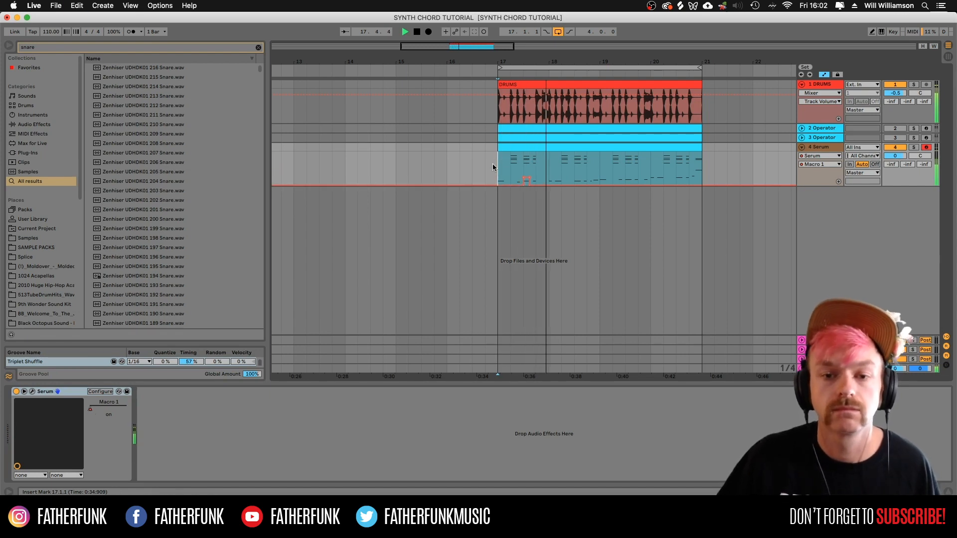
Duplicate the Serum track's first bar with its Macro 1 automation three times to fill the four-bar loop
left_click_drag(492, 167, 555, 165)
key("super+d")
key("super+d")
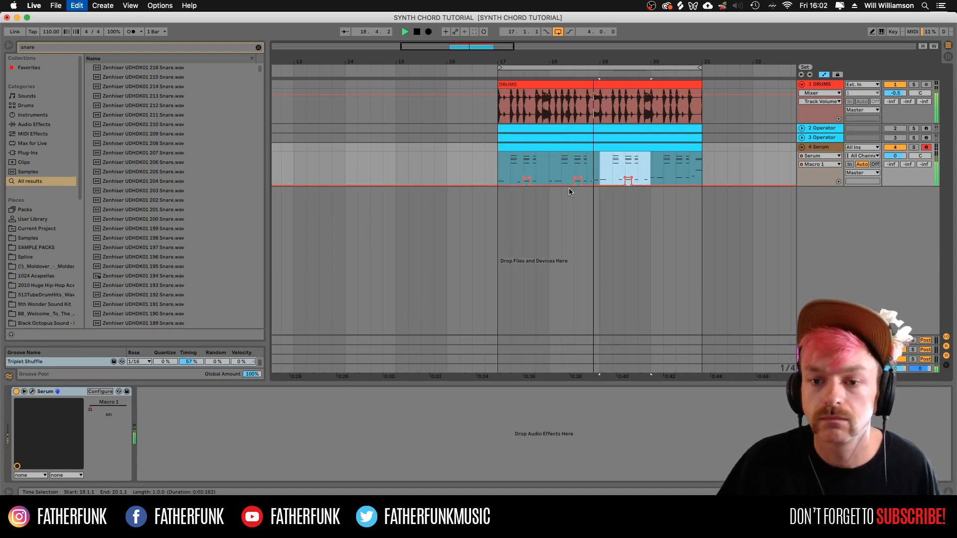
key("super+d")
left_click_drag(479, 50, 374, 290)
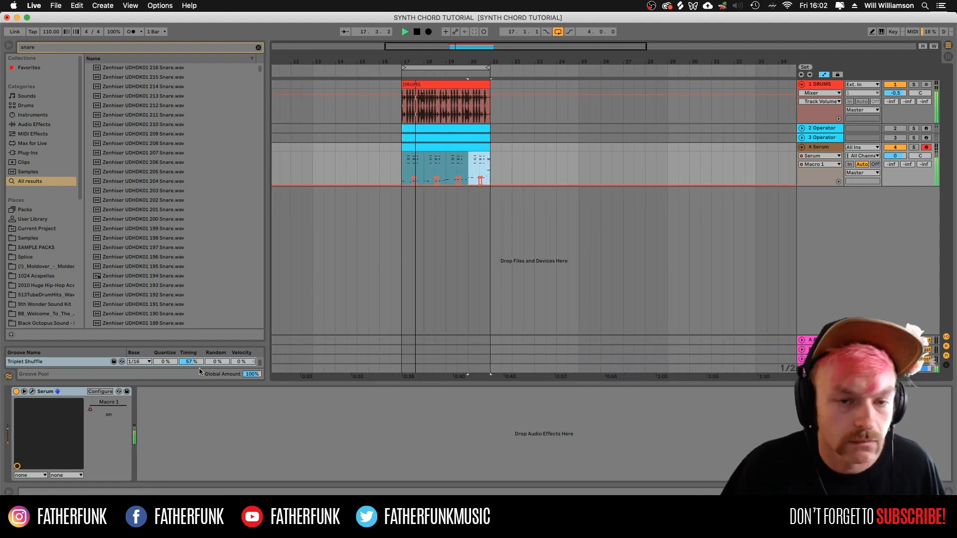
key("space")
Hide the track automation and open the Serum track's four-bar MIDI clip in the note editor
left_click(449, 137)
key("a")
left_click(450, 148)
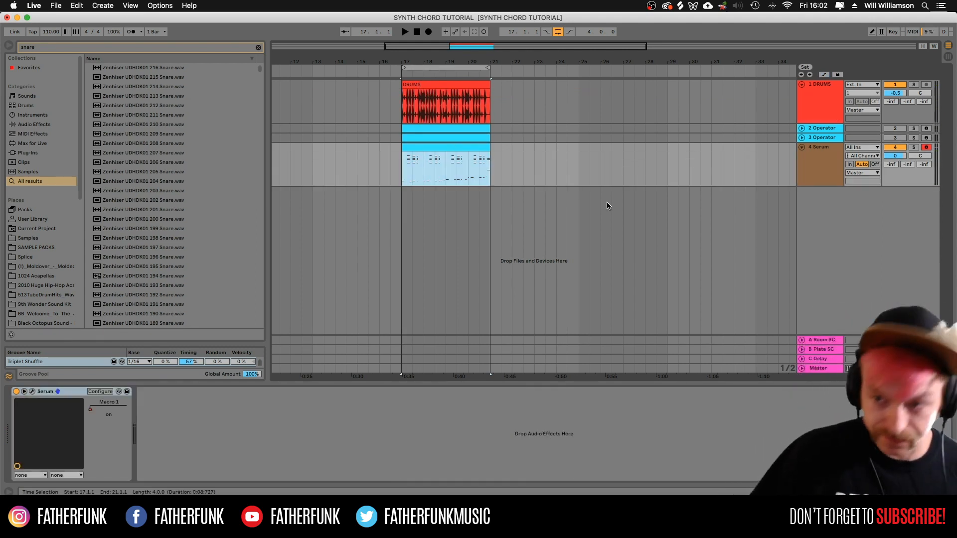
double_click(424, 150)
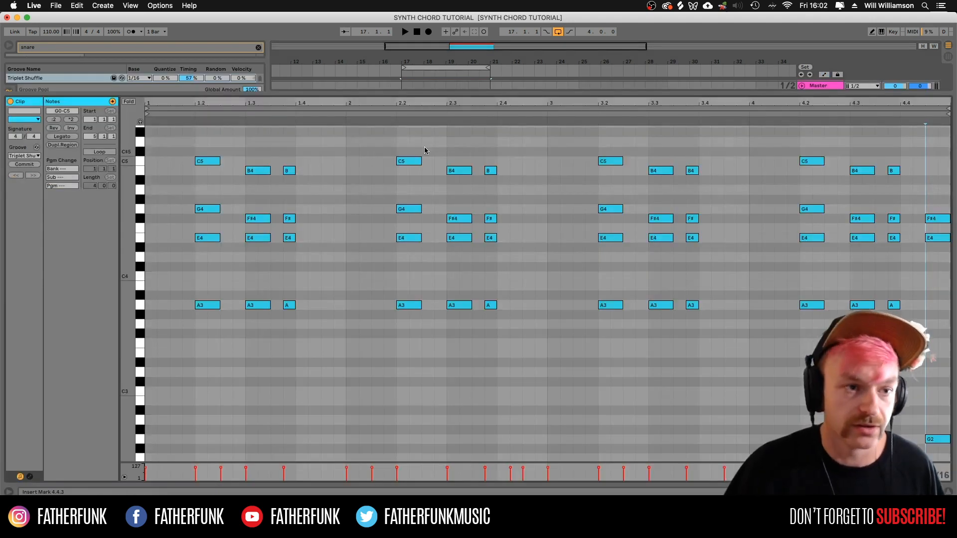
Show the clip's envelopes and choose the Pitch Bend envelope under MIDI Ctrl
left_click(29, 477)
left_click(142, 118)
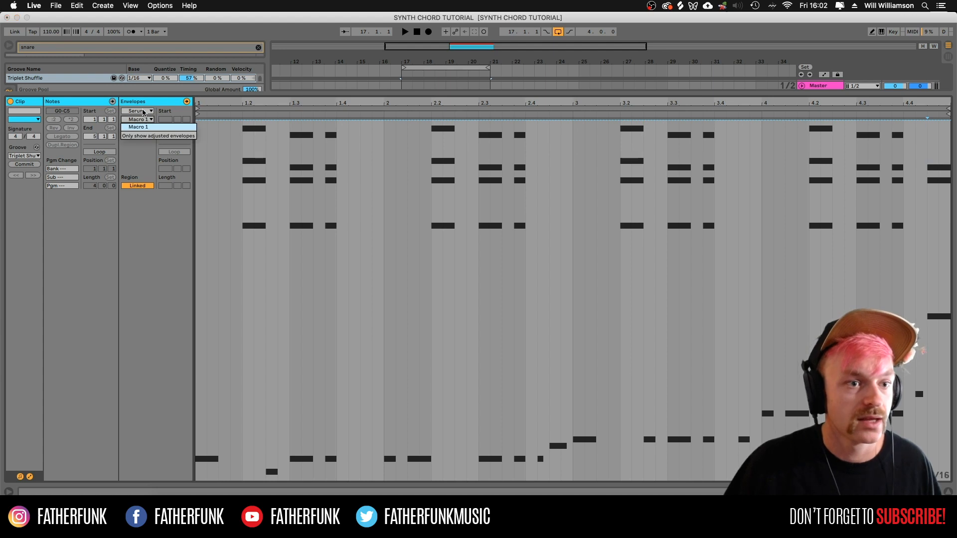
left_click(144, 110)
left_click(144, 110)
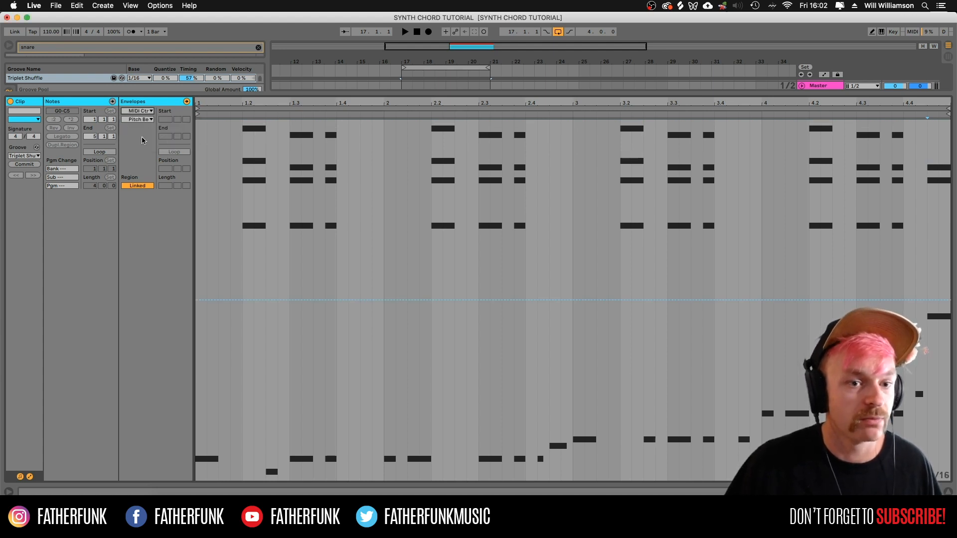
Select the chord span from 1.3.1 to 1.3.3, check the pitch bend range in Serum and close its window
key("space")
left_click(292, 251)
mouse_move(292, 250)
left_mouse_down()
mouse_move(322, 249)
mouse_move(292, 253)
left_mouse_up()
left_click(322, 250)
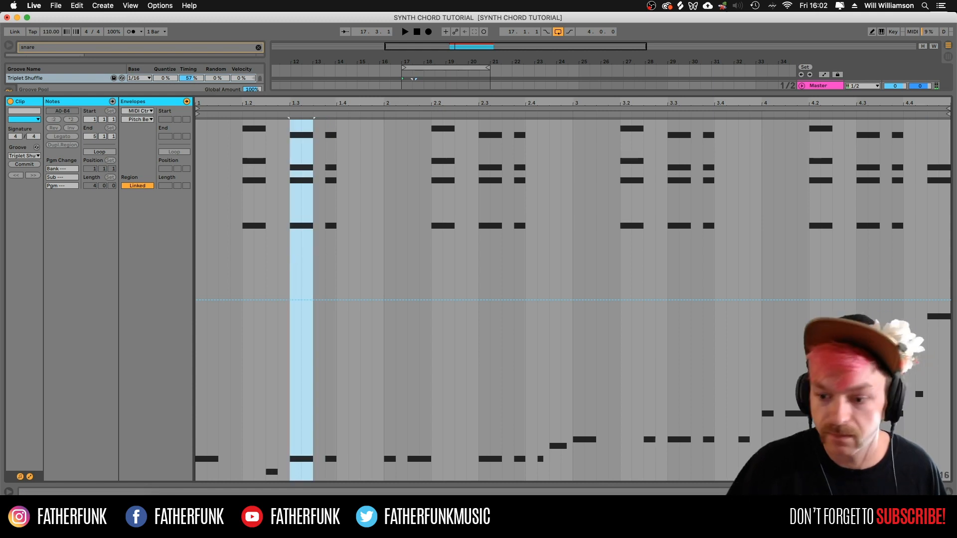
key("shift+Tab")
left_click(31, 392)
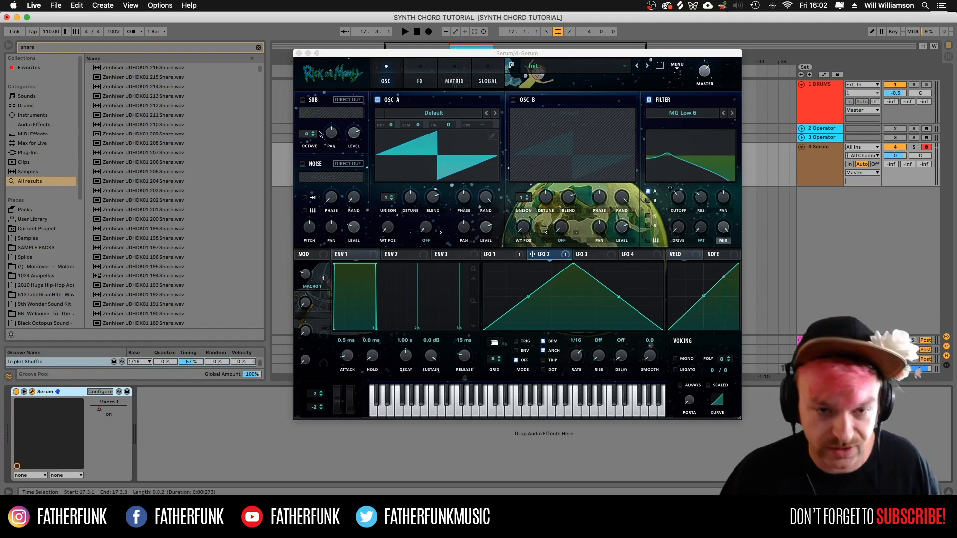
left_click(300, 53)
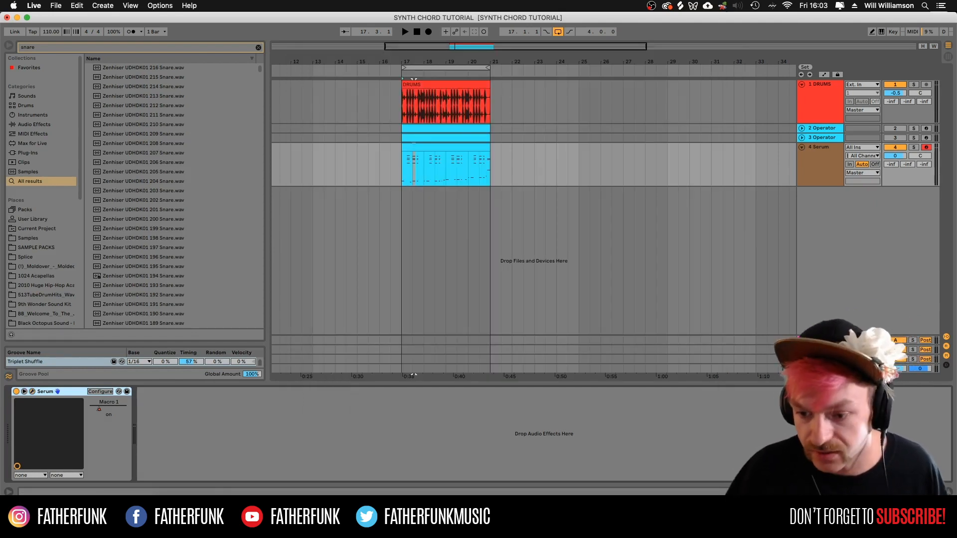
Lower the Pitch Bend envelope to its minimum at 1.3.1 and make it ramp back to zero at 1.3.3
key("shift+Tab")
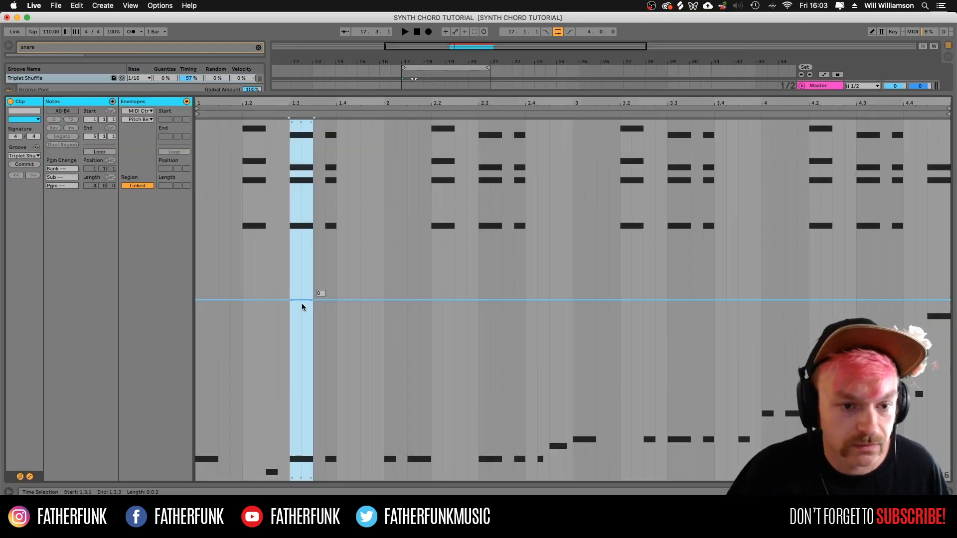
left_click_drag(301, 299, 304, 479)
key("space")
key("space")
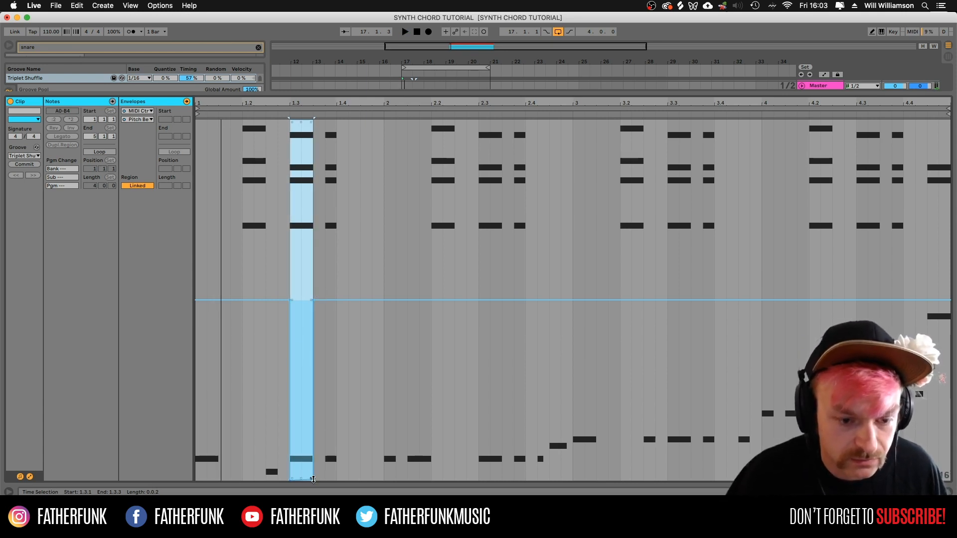
left_click(324, 479)
left_click(313, 479)
Play back the chord's pitch bend ramp and try shortening its return to zero
key("space")
left_click(350, 220)
key("space")
key("space")
left_click_drag(288, 103, 288, 145)
left_click_drag(362, 239, 396, 243)
key("space")
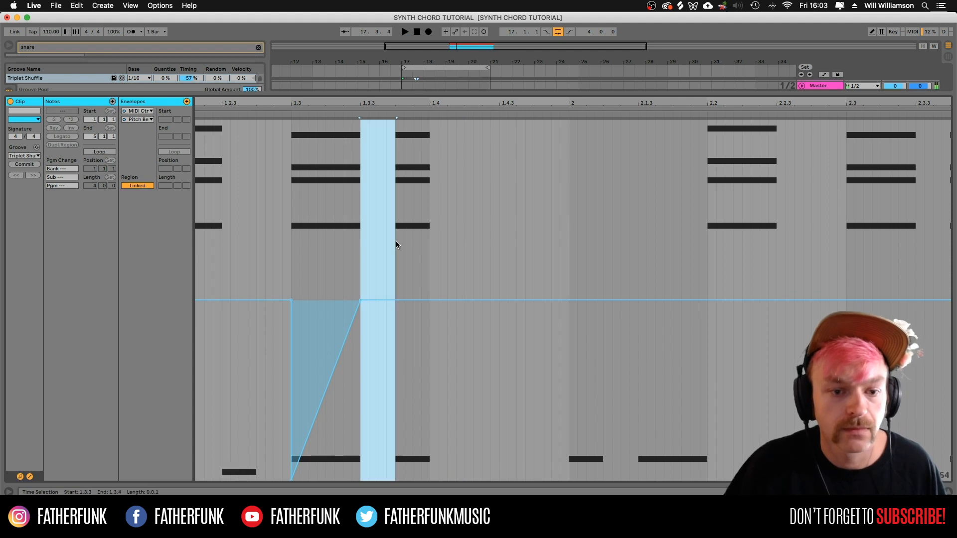
left_click(318, 236)
left_click(325, 238)
key("super+v")
left_click(326, 389)
left_click(288, 247)
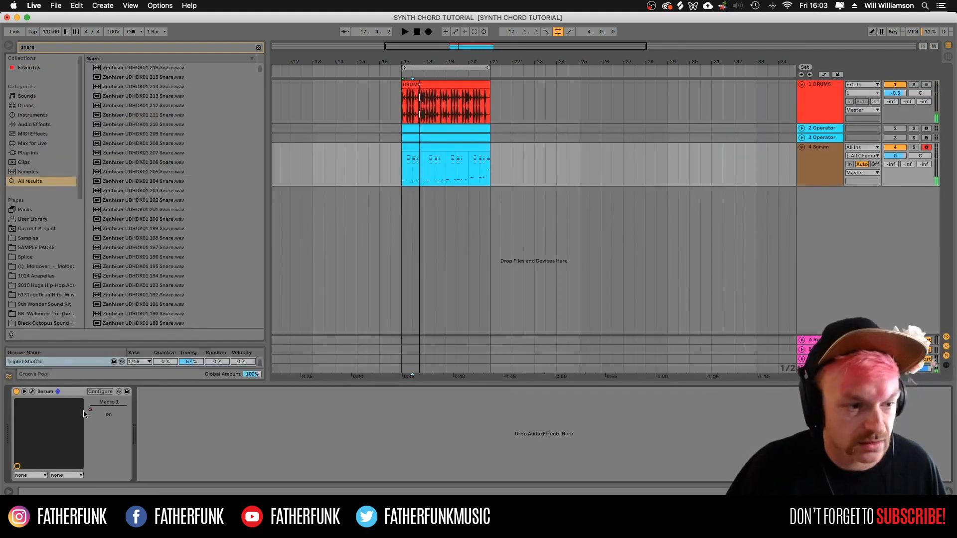
Open Serum, try a downward pitch bend range of -12 with the loop playing, set it to -7 and close the window
left_click(34, 391)
left_click_drag(317, 416, 317, 437)
key("space")
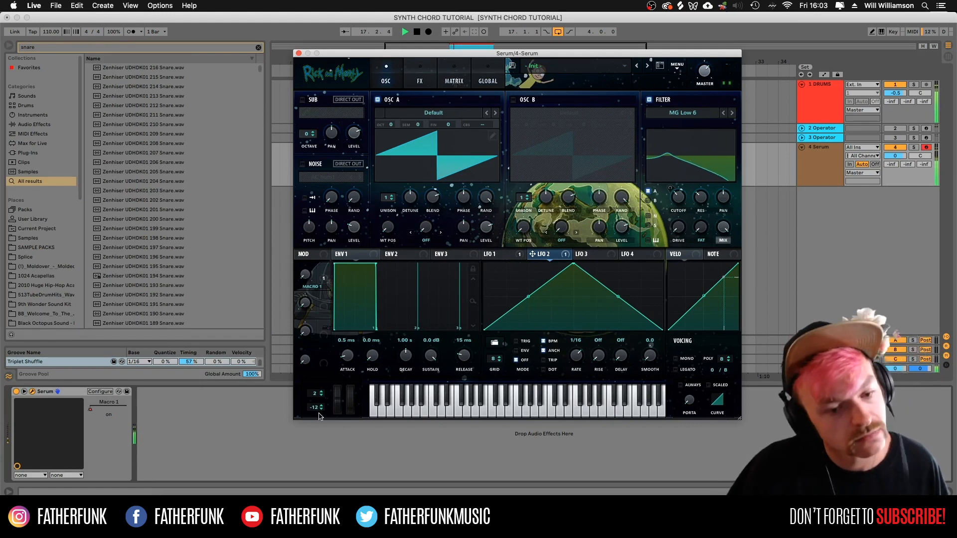
left_click_drag(316, 408, 317, 395)
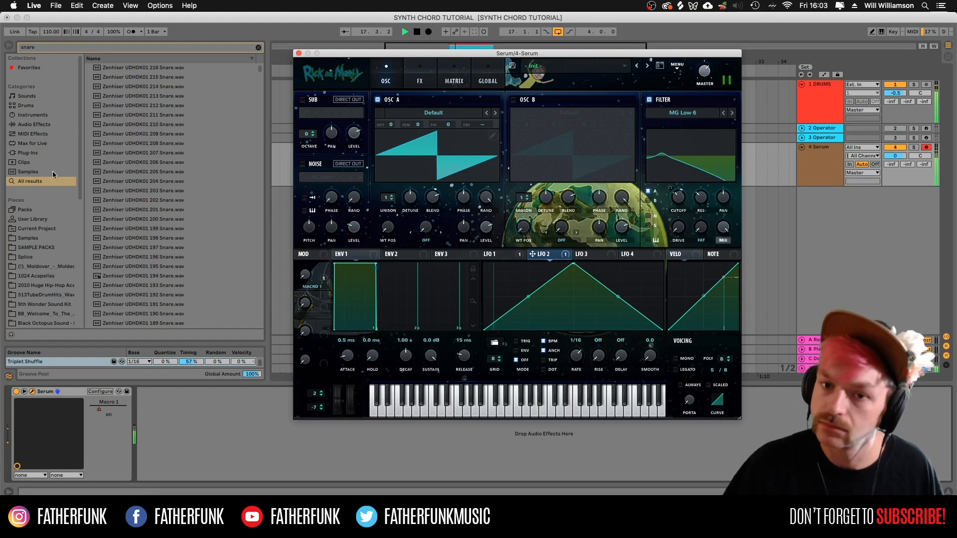
key("space")
left_click(299, 53)
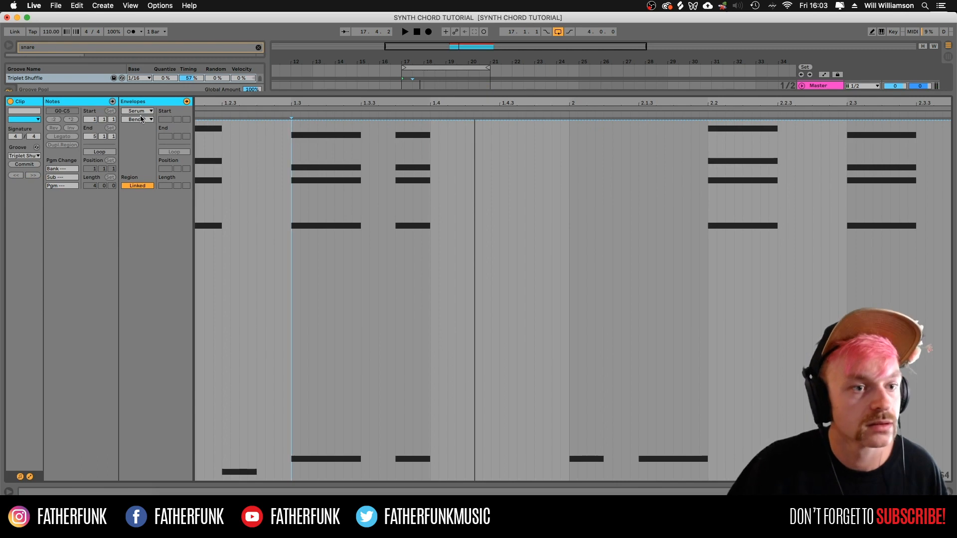
Switch the clip envelope back to MIDI Ctrl Pitch Bend, make the ramp from 1.3.1 end just before 1.3.2, and audition it
left_click(142, 119)
left_click(146, 128)
left_click_drag(336, 277, 323, 279)
key("super+c")
key("super+v")
left_click(318, 345)
double_click(284, 227)
left_click(284, 227)
left_click(293, 226)
key("space")
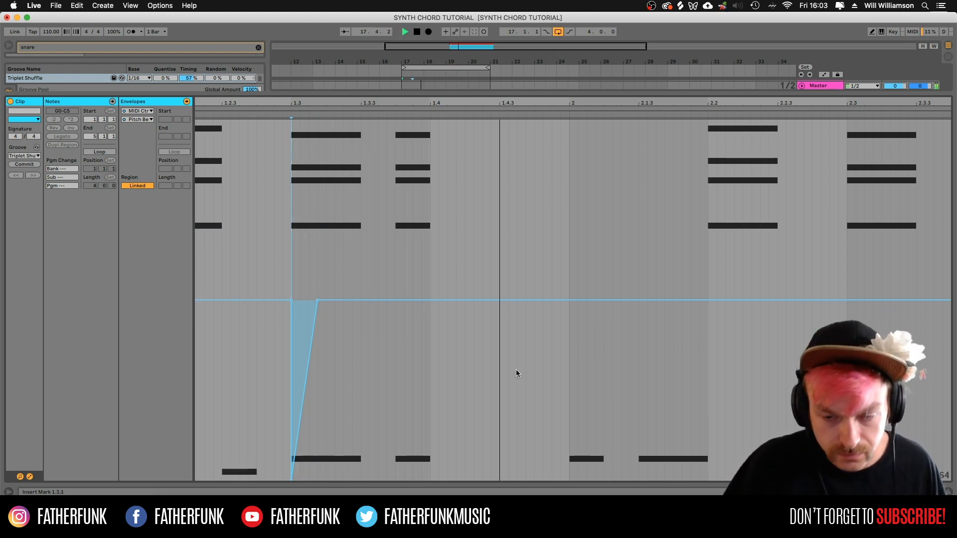
key("space")
Duplicate the clip's first-bar pitch bend envelope across bars 2, 3 and 4
scroll(370, 187, "down", 5)
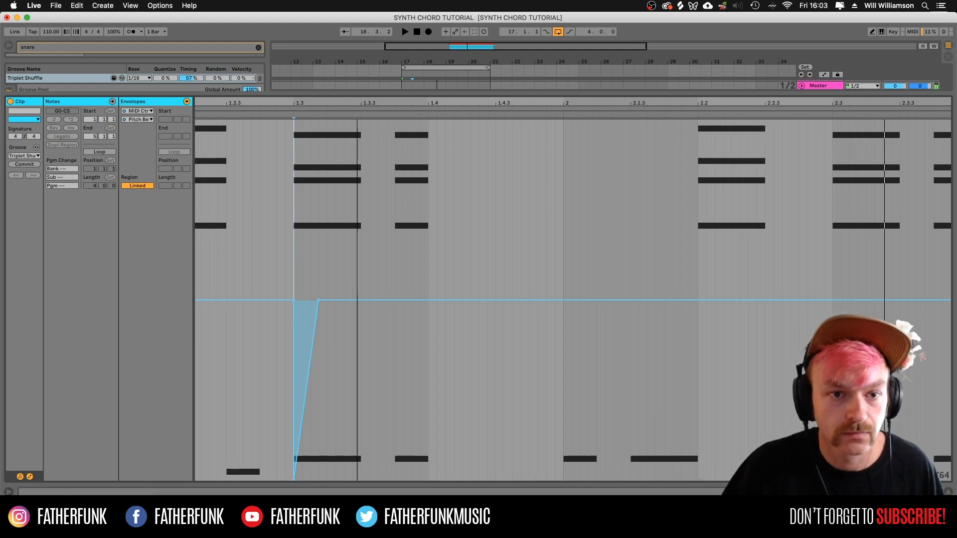
left_click_drag(385, 203, 388, 234)
key("super+d")
key("super+d")
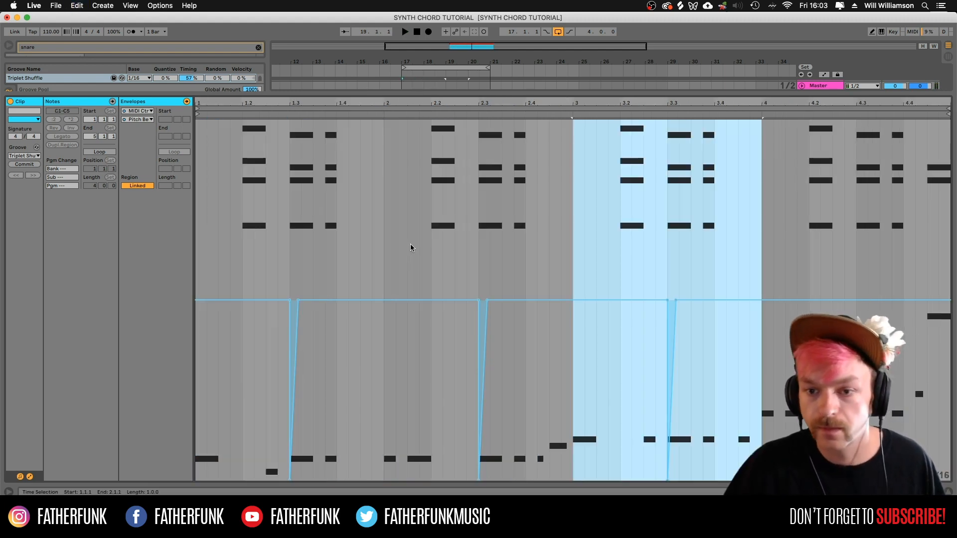
key("super+d")
Copy the pitch bend dip from the chord at 4.3 onto the last chord at 4.4.3 while the loop plays
key("space")
left_click(868, 277)
left_click_drag(868, 278, 857, 278)
key("super+c")
left_click(927, 277)
key("super+v")
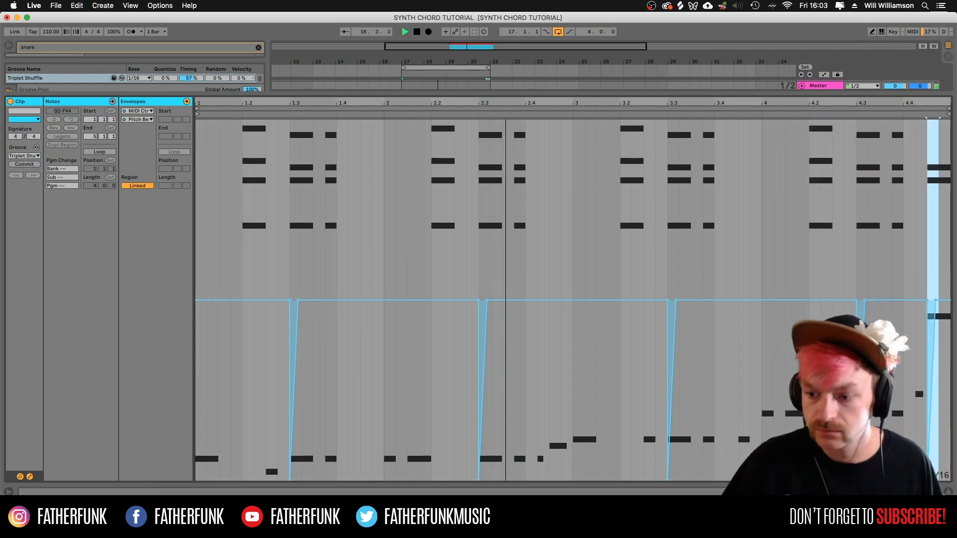
Return to the Serum track's devices, stop playback and open Serum with LFO 1 displayed
left_click(948, 492)
left_click(423, 147)
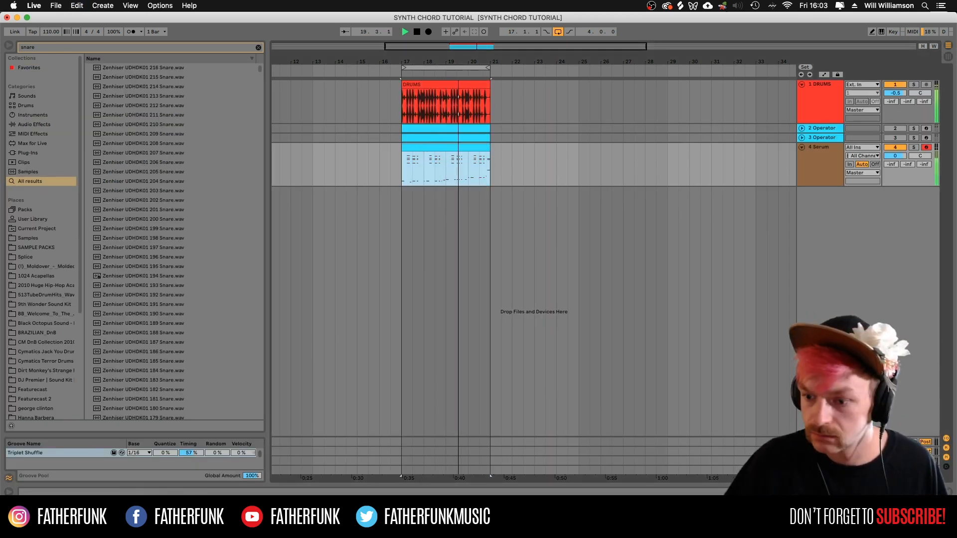
key("shift+Tab")
key("space")
left_click(32, 392)
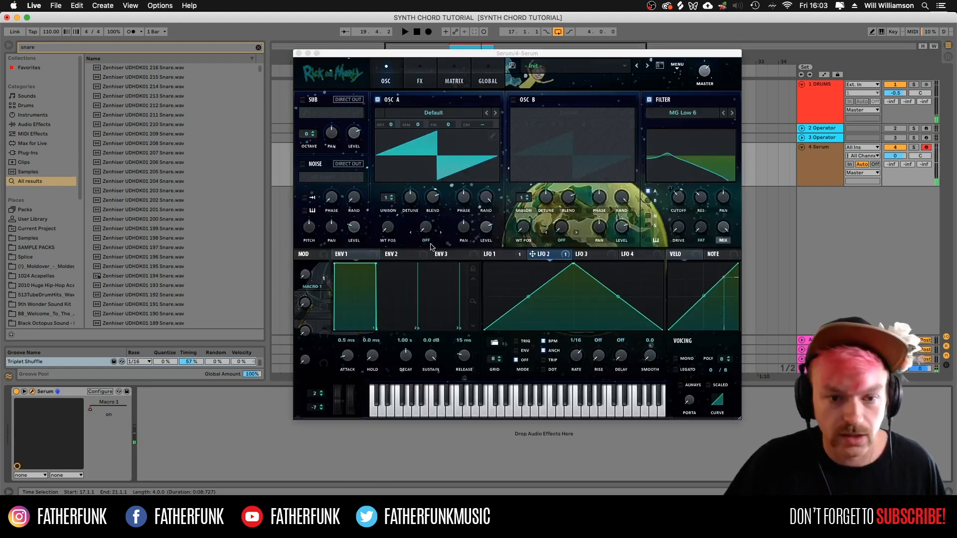
left_click(518, 257)
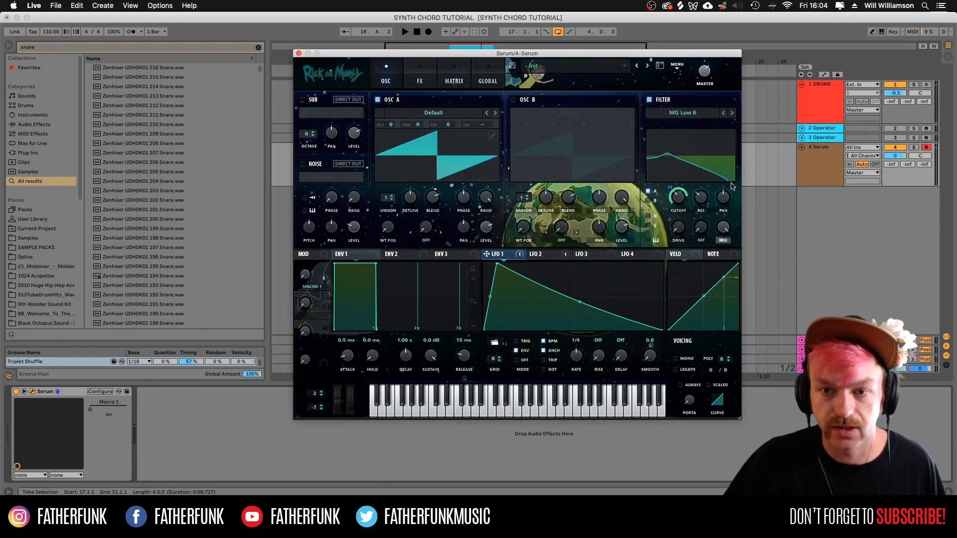
Reshape LFO 1 with a short plateau at the peak followed by an inward-curving decay while the loop plays
left_click_drag(580, 304, 580, 299)
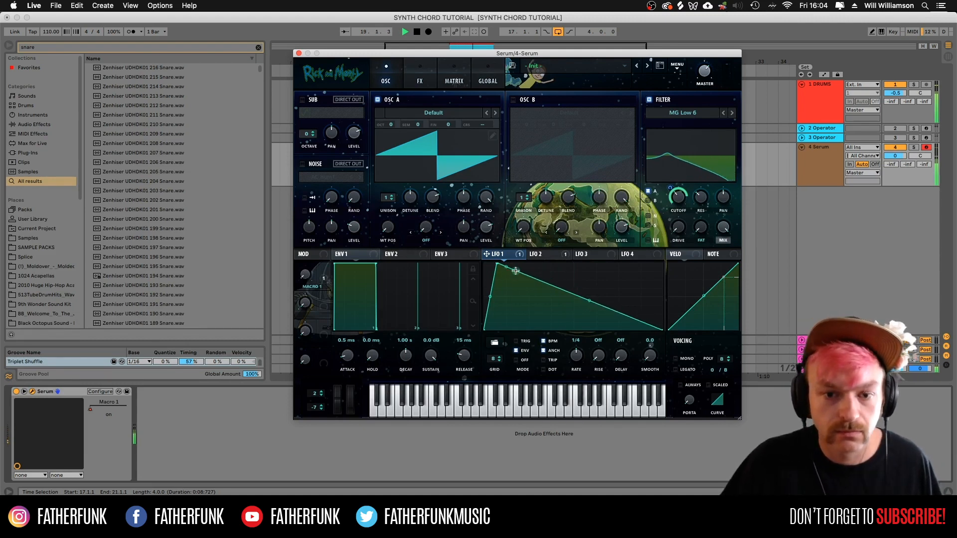
left_click_drag(516, 271, 527, 263)
left_click_drag(596, 297, 591, 300)
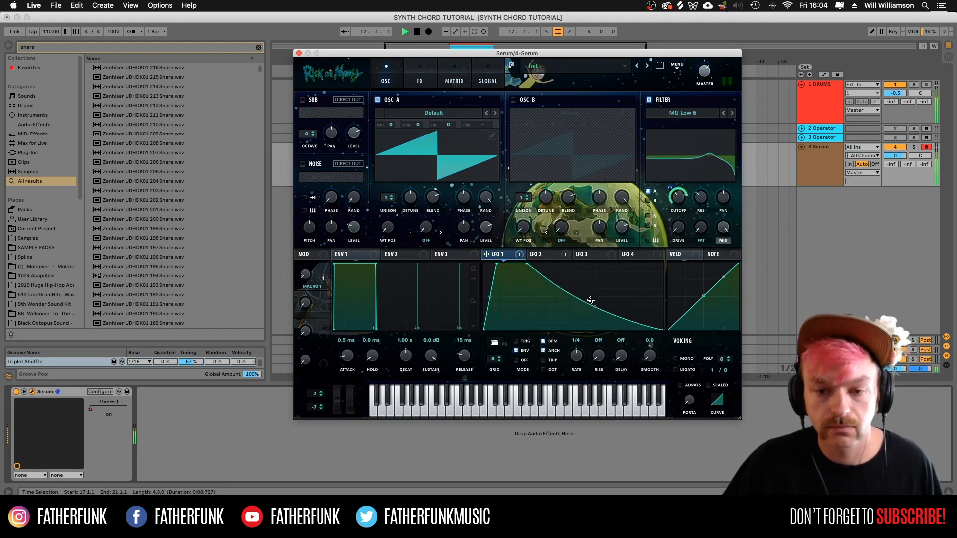
left_click_drag(526, 263, 517, 259)
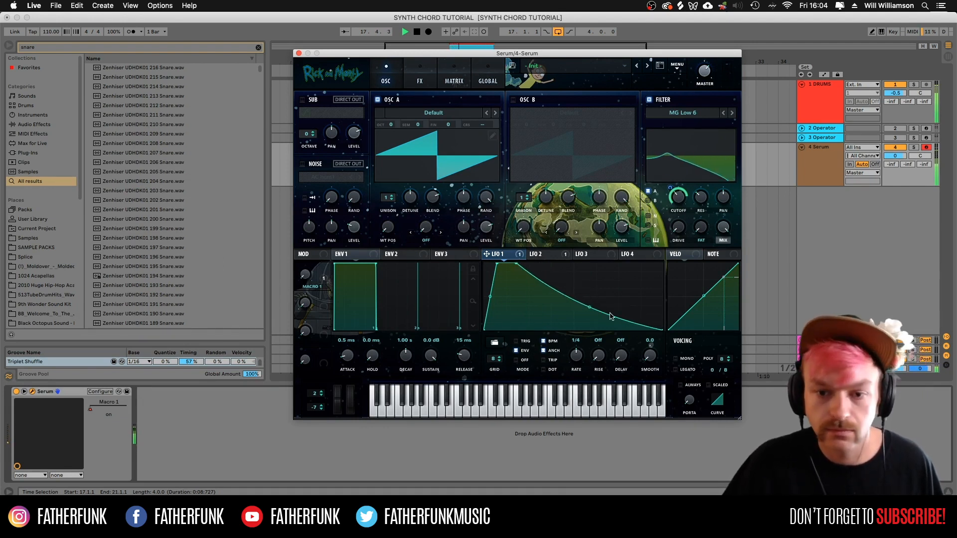
left_click_drag(591, 306, 591, 307)
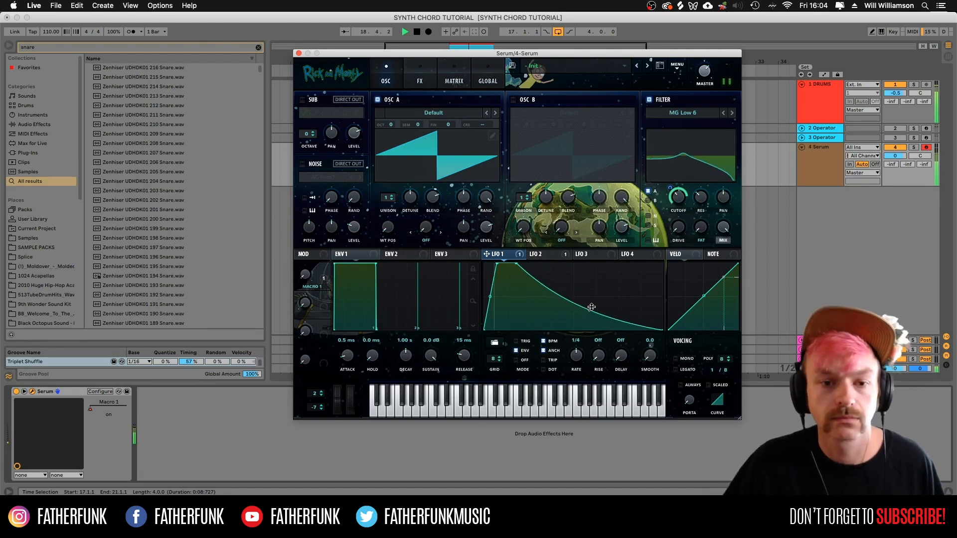
Set Osc A's unison to 6 voices and adjust its unison blend by ear
mouse_move(384, 201)
left_mouse_down()
mouse_move(385, 180)
mouse_move(410, 198)
left_mouse_up()
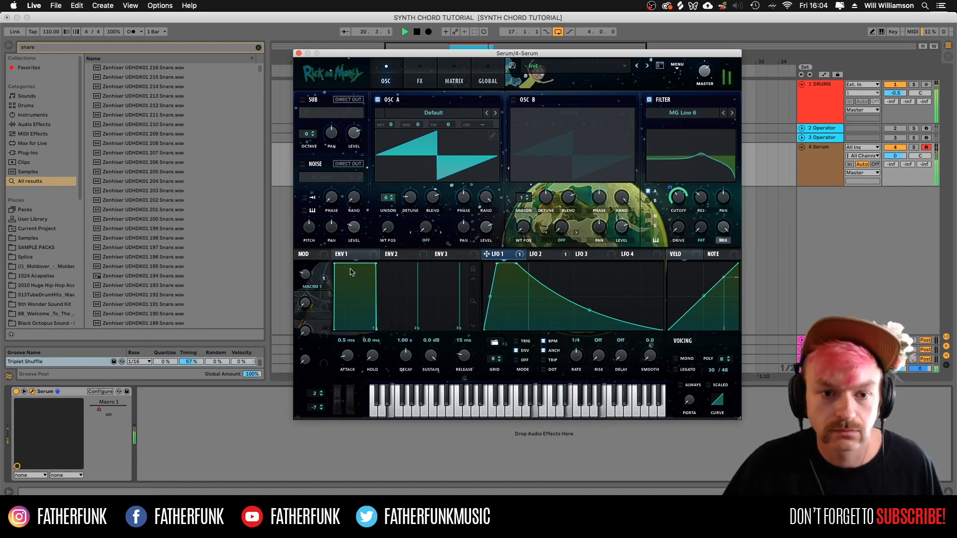
left_click(392, 200)
left_click_drag(435, 198, 437, 186)
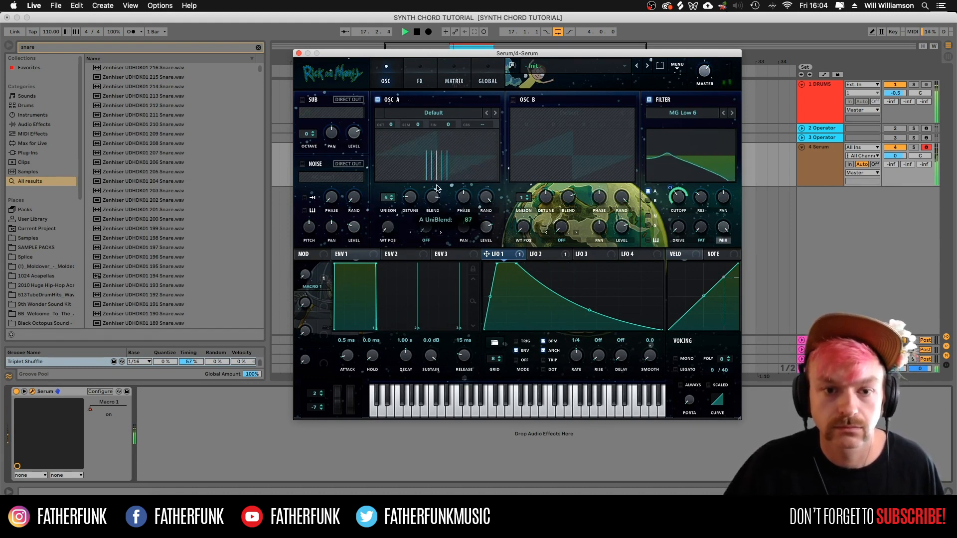
left_click_drag(435, 234, 431, 205)
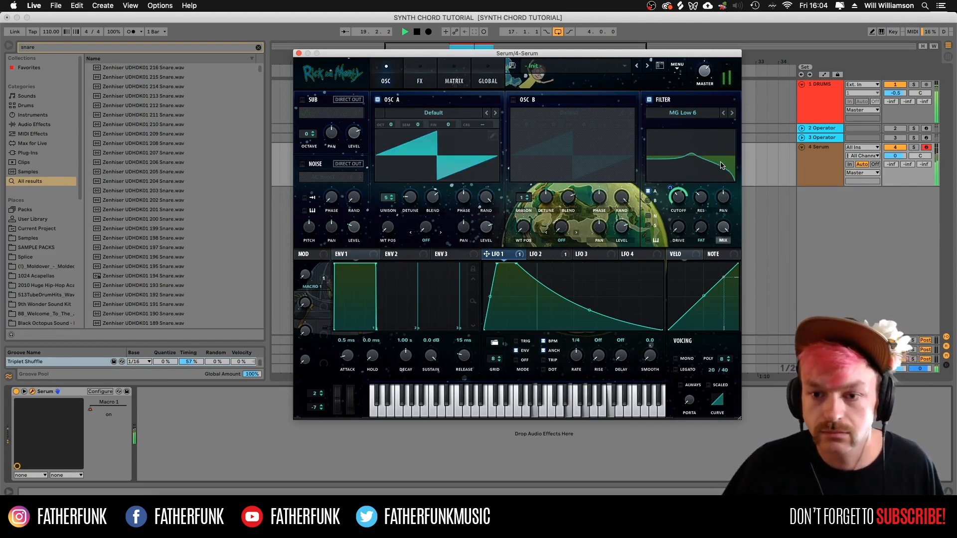
left_click(391, 195)
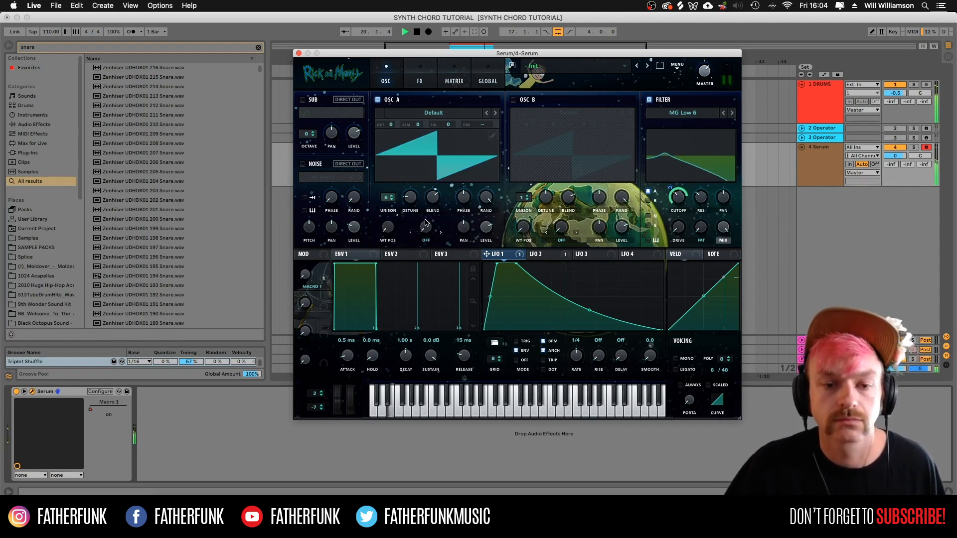
left_click_drag(435, 200, 437, 200)
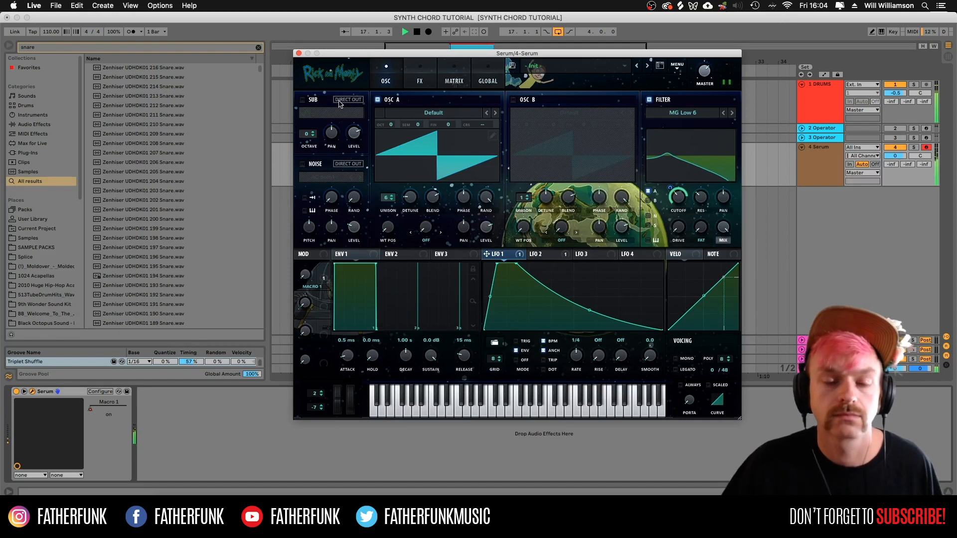
Close Serum's window and add EQ Eight after it with a band cutting 3.84 dB at 1.63 kHz
left_click(299, 53)
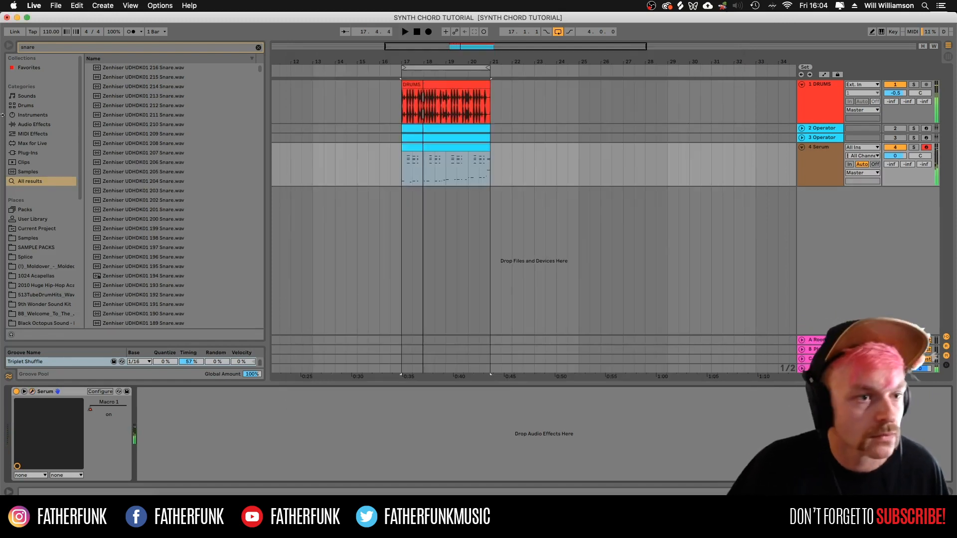
left_click(33, 124)
left_click(258, 48)
left_click_drag(113, 200, 285, 437)
left_click(174, 476)
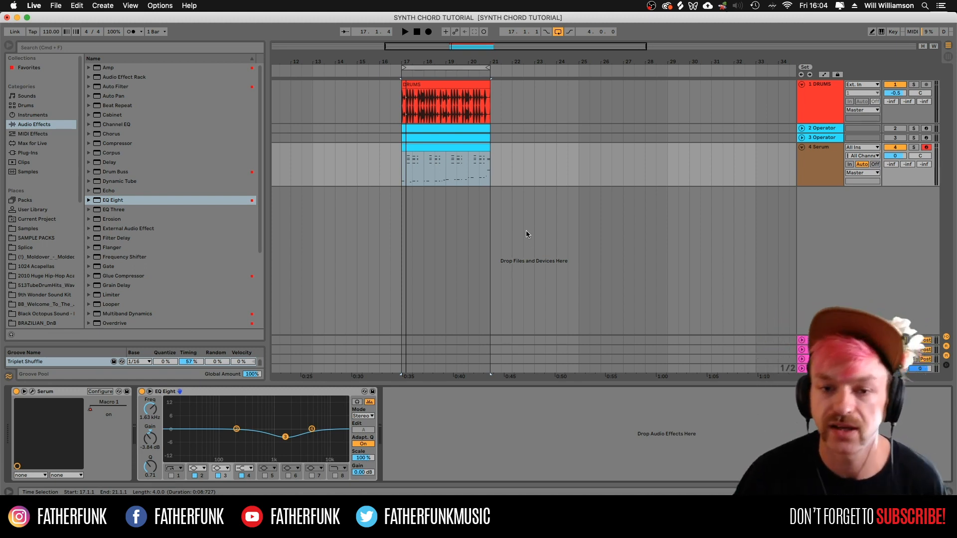
Solo the Serum track to audition its loop, unsolo it, stop playback and select the track
left_click(438, 160)
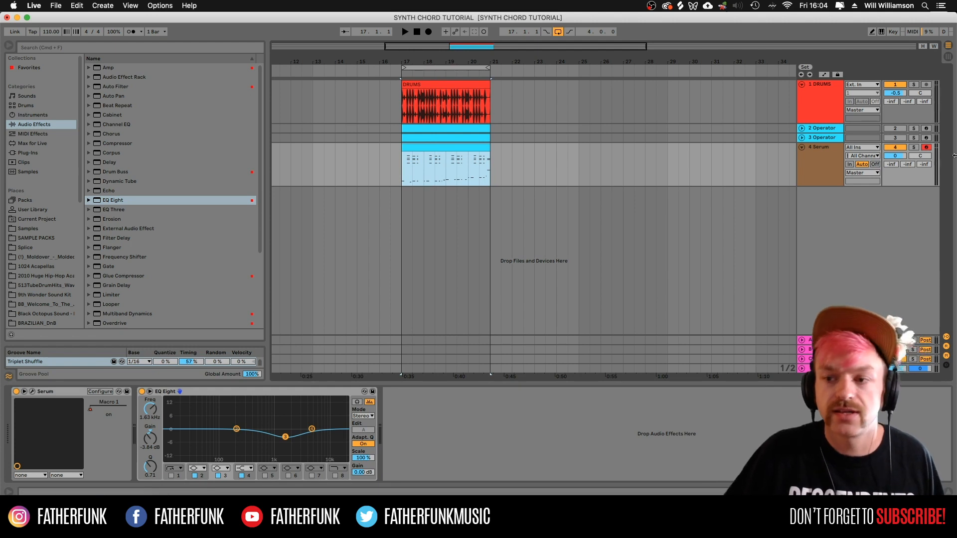
left_click(914, 147)
key("space")
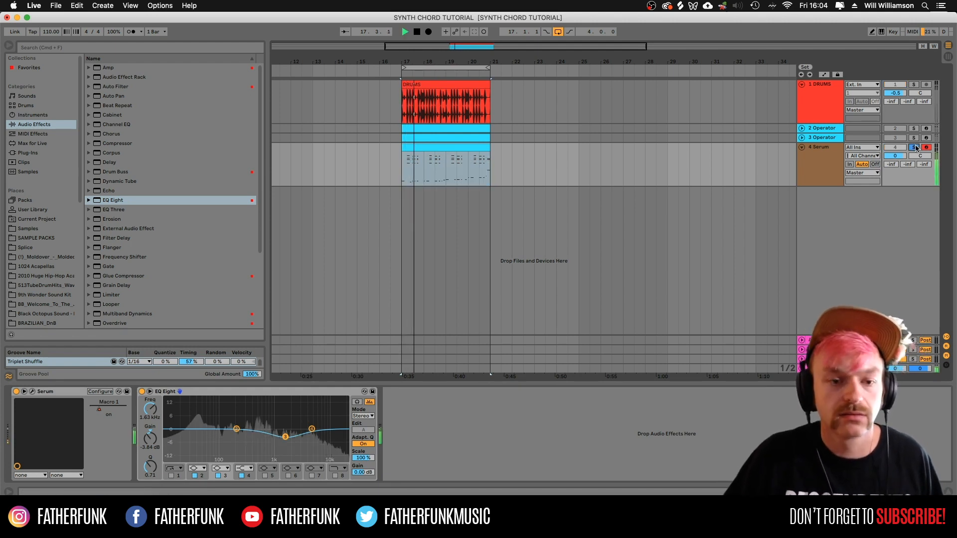
left_click(915, 147)
key("space")
left_click(812, 161)
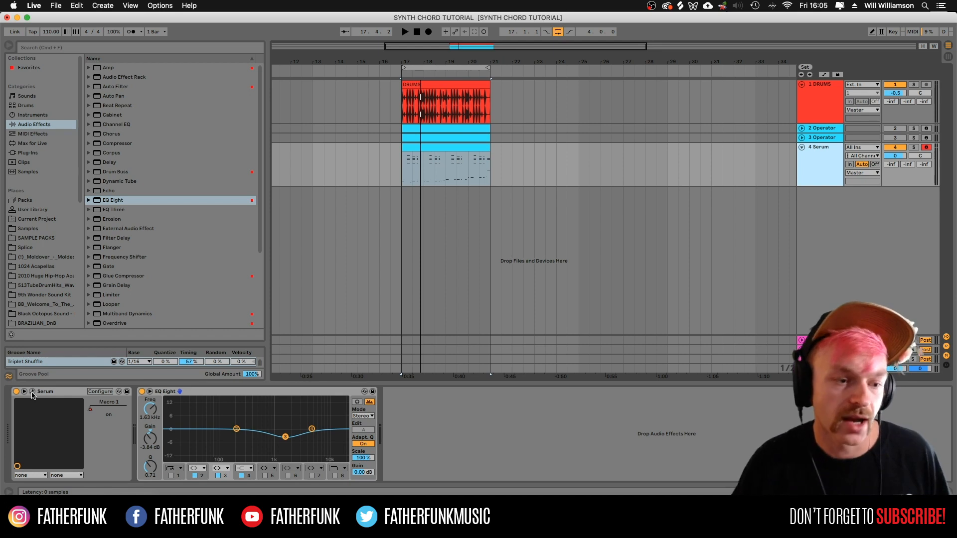
key("a")
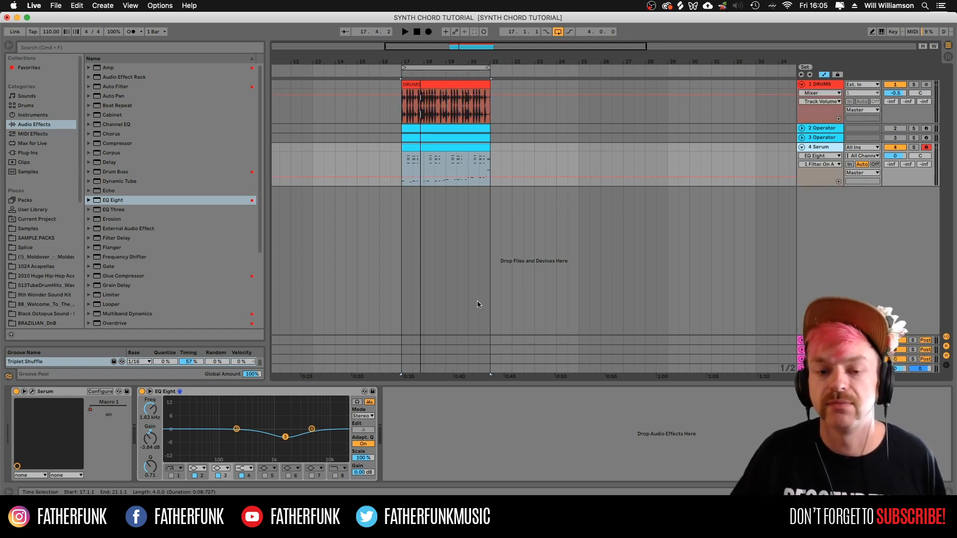
key("a")
left_click(435, 164)
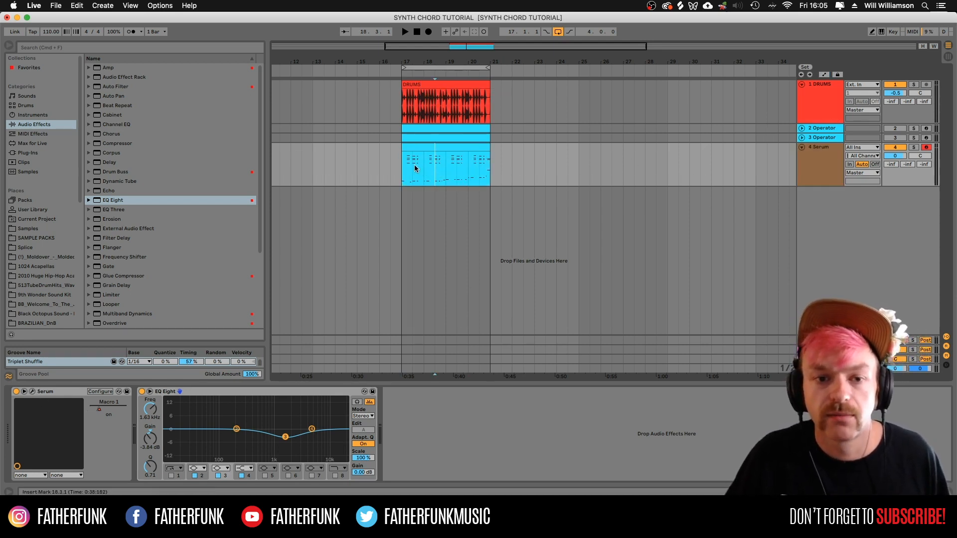
left_click(423, 146)
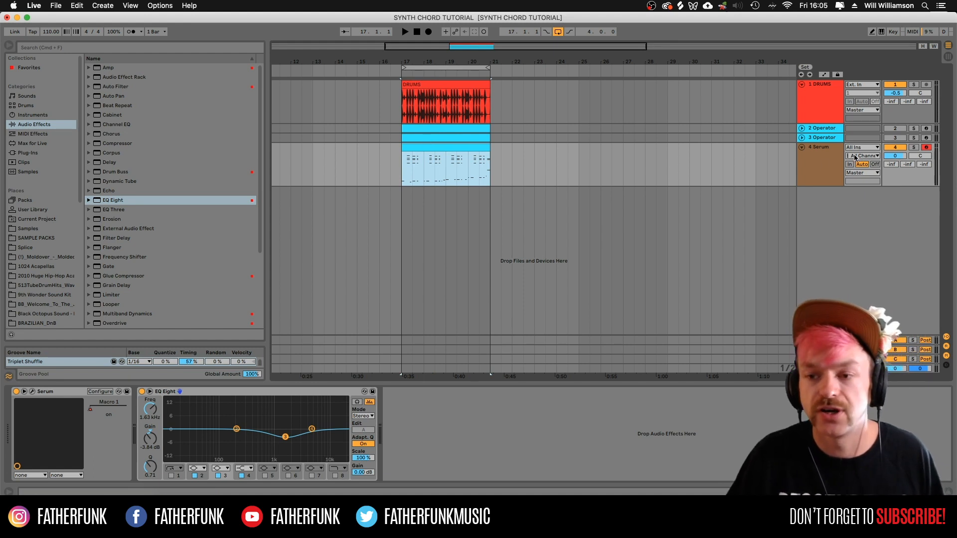
Recolor the Serum track bright blue to match the Operator tracks
right_click(813, 160)
key("Escape")
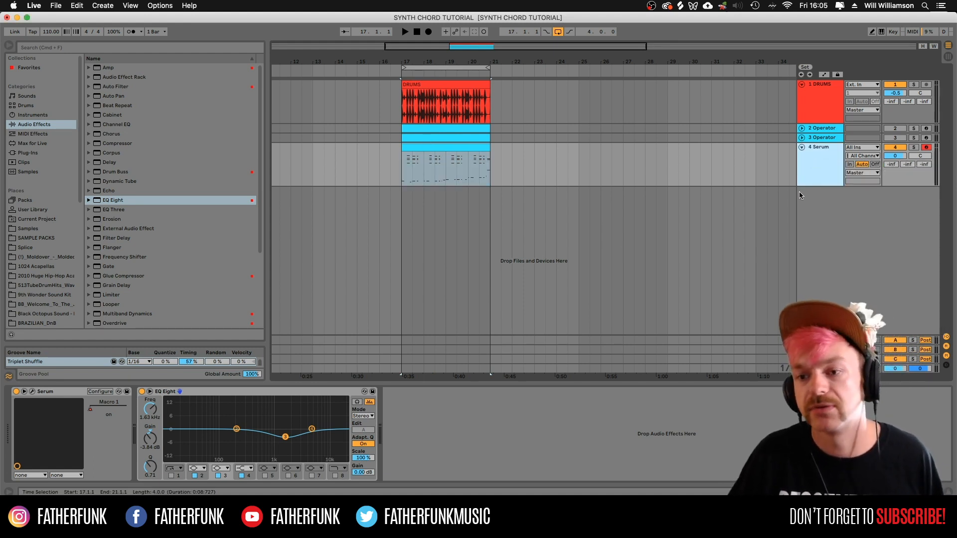
right_click(812, 160)
left_click(775, 284)
While the loop plays, set EQ Eight's band 2 to -0.62 dB at 250 Hz and boost band 4 by 3.35 dB just below 5 kHz
left_click(545, 162)
left_click(465, 147)
key("space")
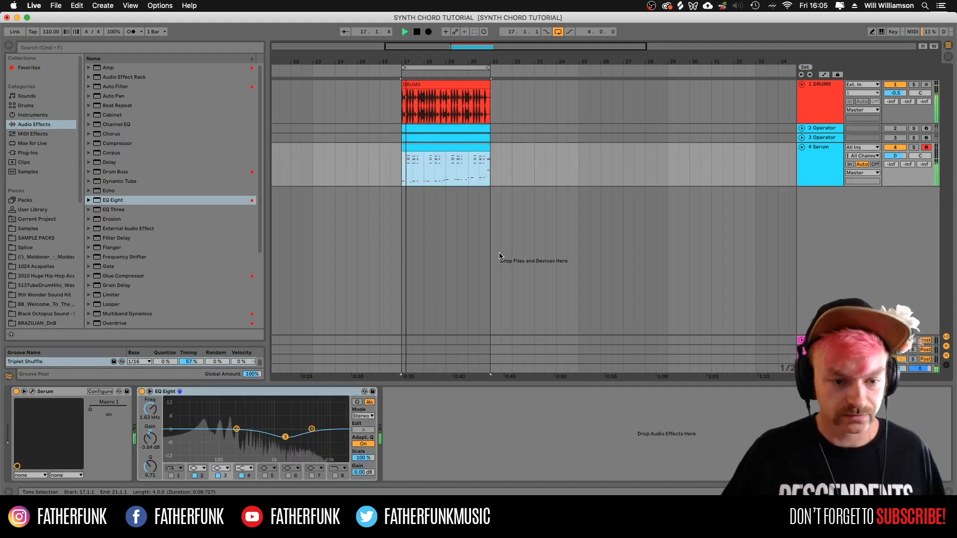
left_click_drag(236, 428, 241, 430)
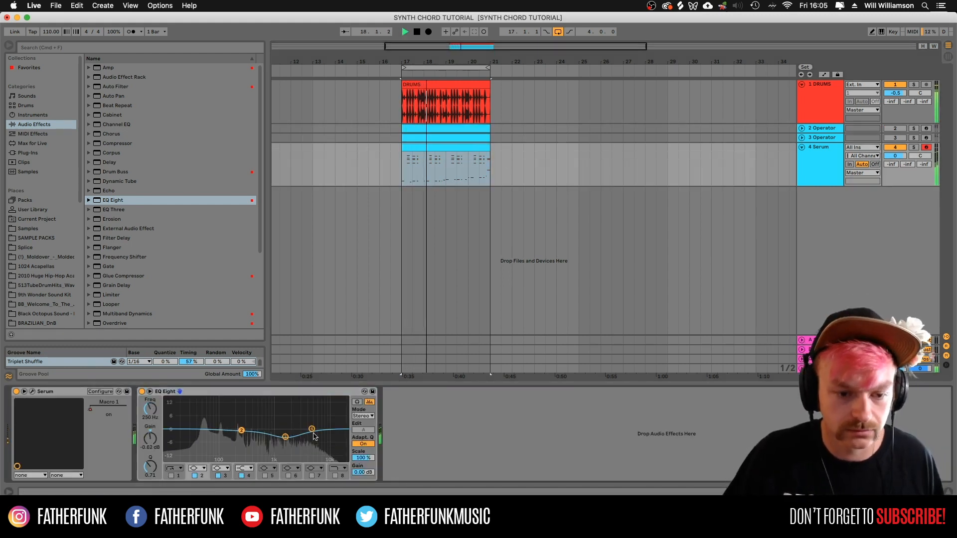
left_click_drag(312, 429, 310, 422)
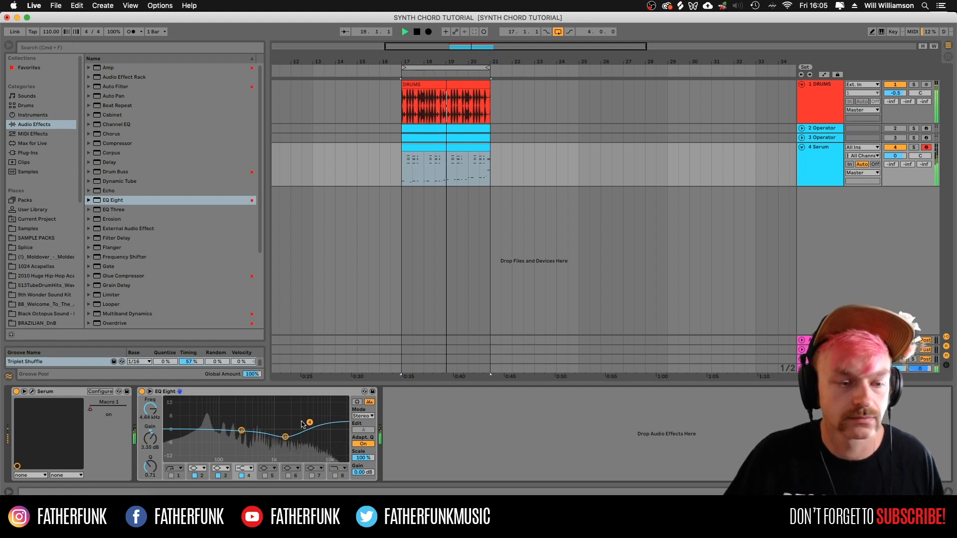
Add a Glue Compressor after EQ Eight with Soft clipping on, threshold -21.0 dB and makeup 5.24 dB
double_click(139, 276)
mouse_move(440, 459)
left_mouse_down()
mouse_move(440, 471)
mouse_move(470, 440)
mouse_move(440, 458)
left_mouse_up()
left_click(505, 409)
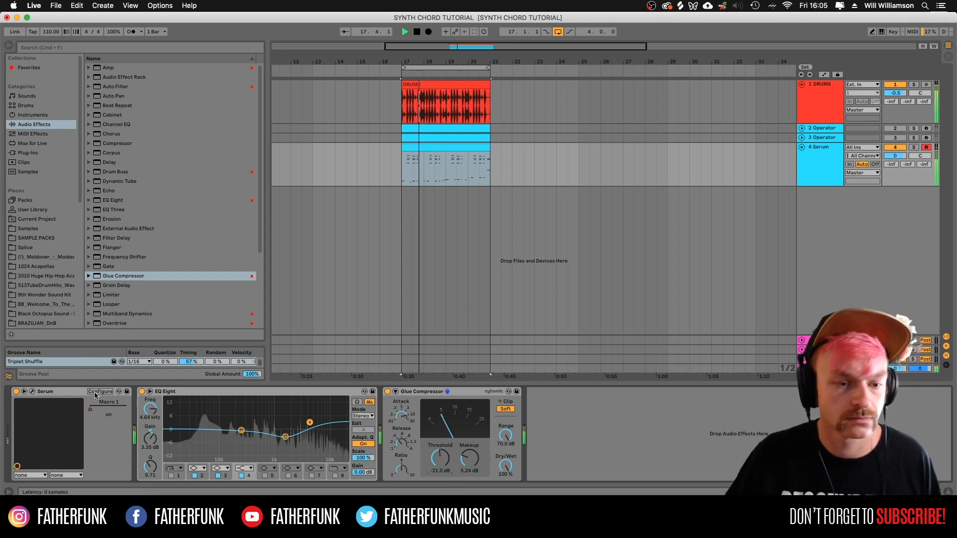
left_click(436, 158)
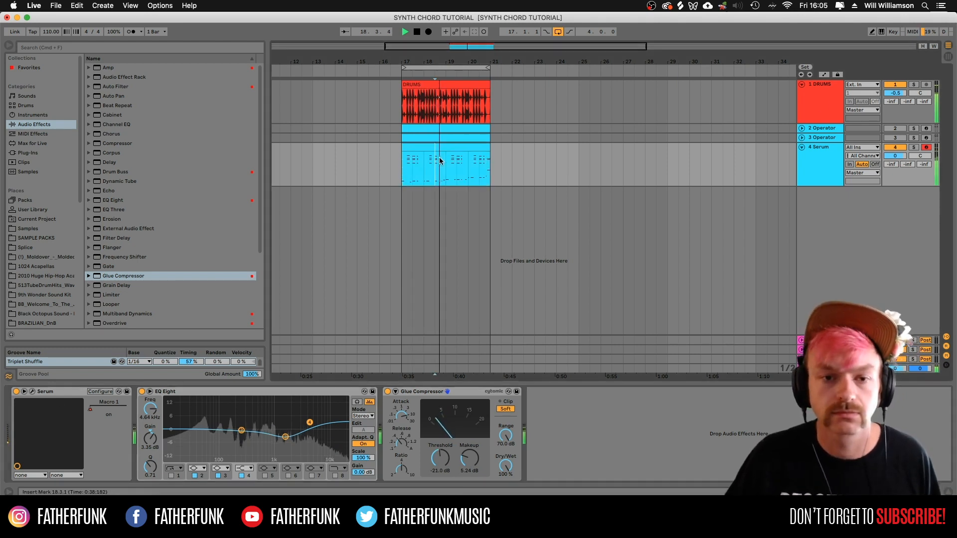
Compare the Serum sound with track 3 Operator by muting one and enabling the other, finishing with only Serum active
left_click_drag(907, 165, 907, 140)
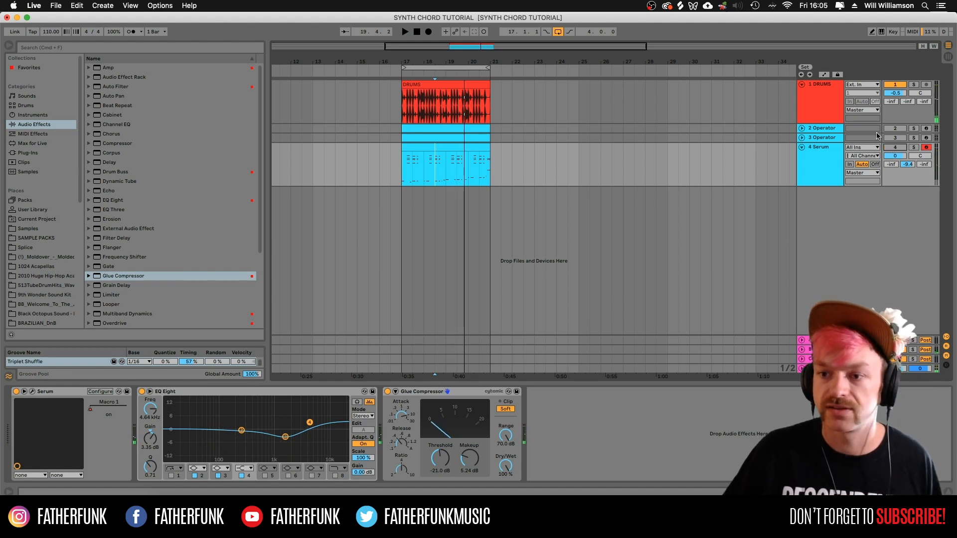
key("space")
left_click(827, 138)
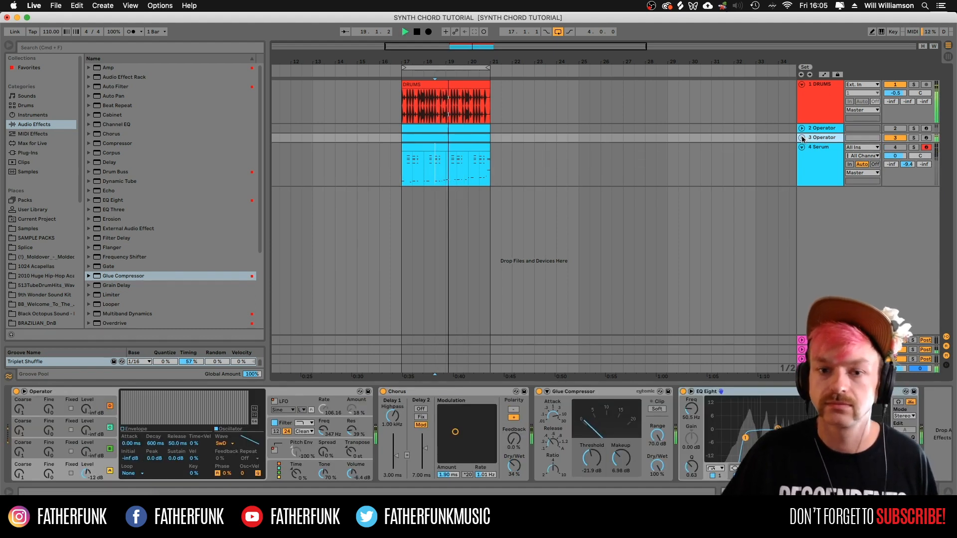
left_click(802, 138)
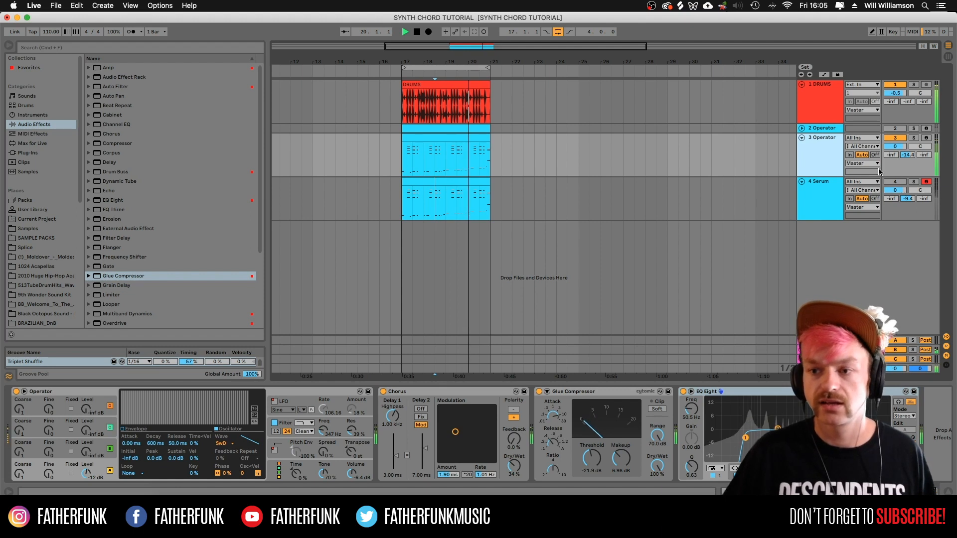
left_click(435, 143)
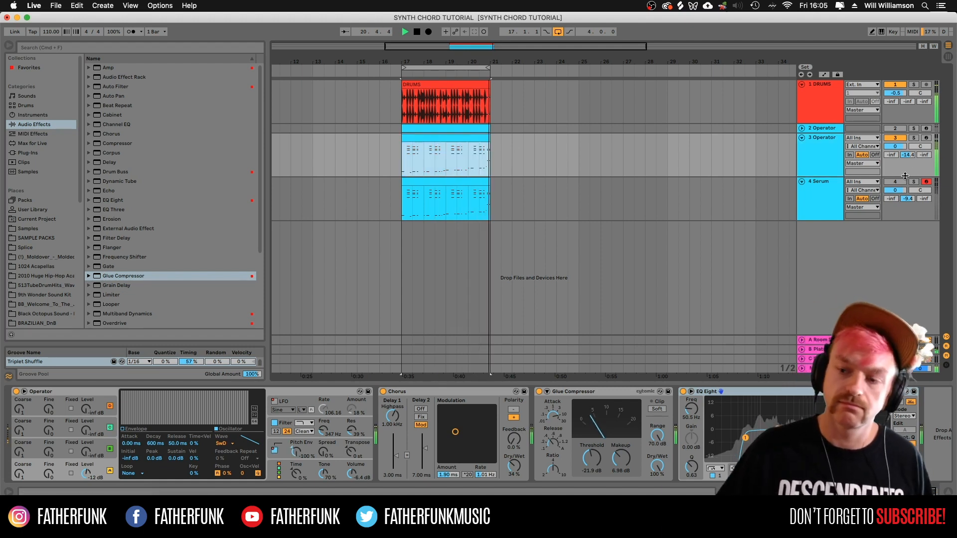
left_click(806, 184)
left_click(899, 138)
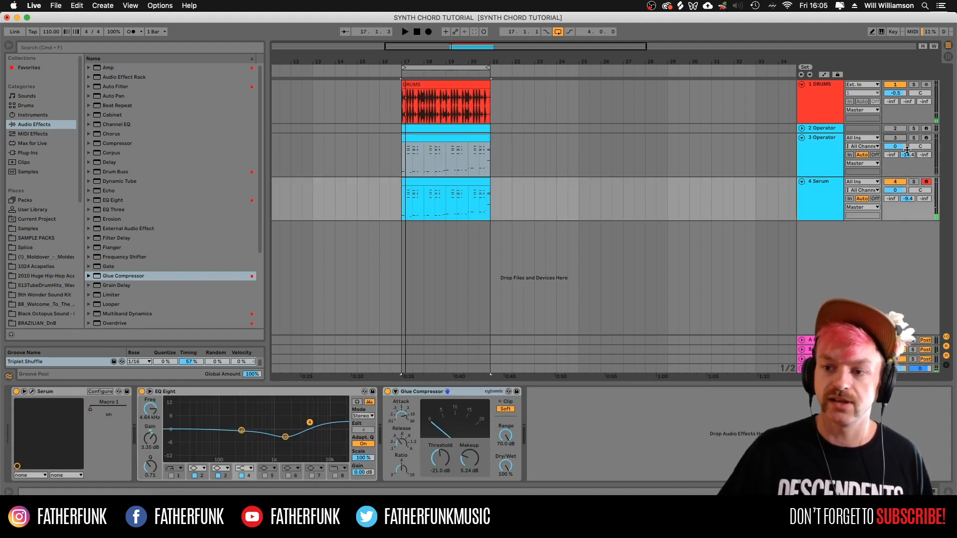
Reduce Serum's Osc A unison to 1 voice and audition the chords with the Serum track soloed
left_click(914, 182)
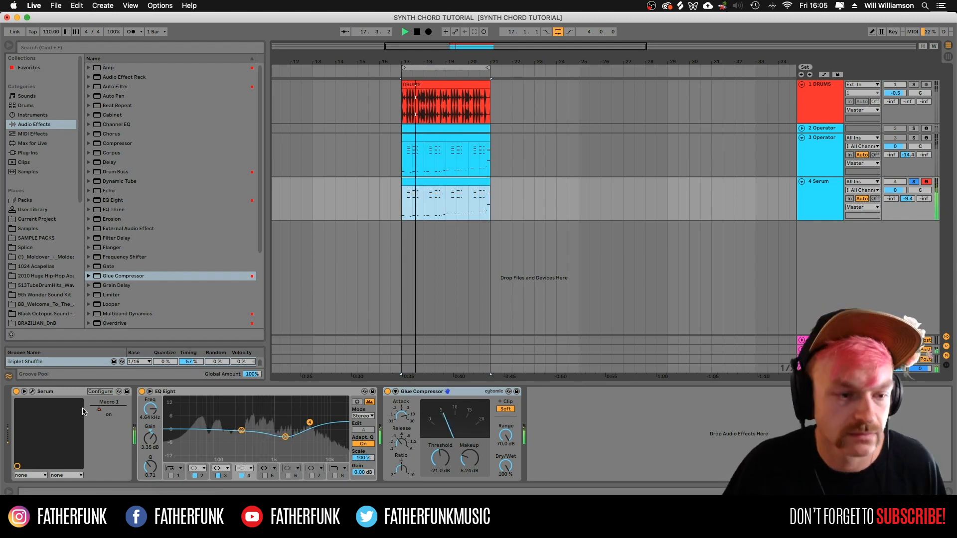
left_click(32, 392)
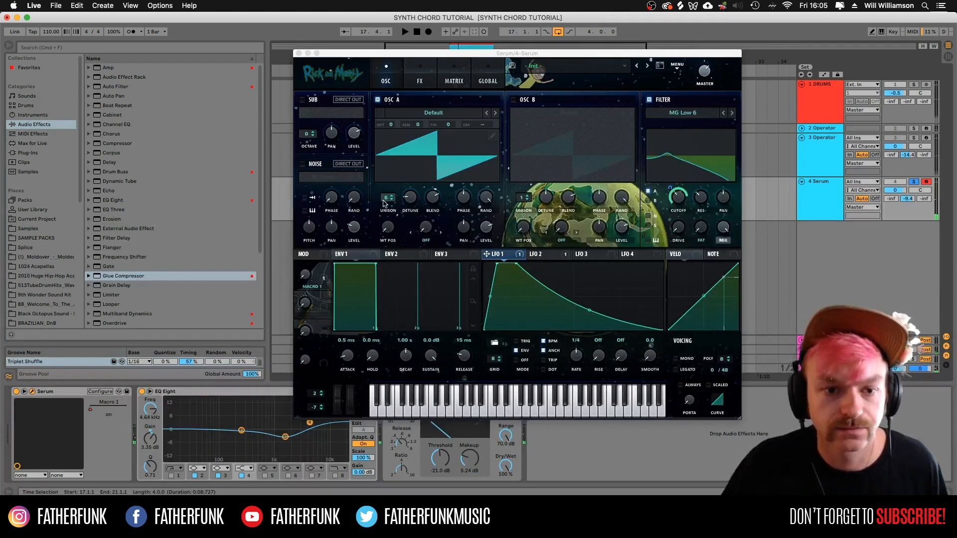
left_click_drag(385, 199, 386, 222)
key("space")
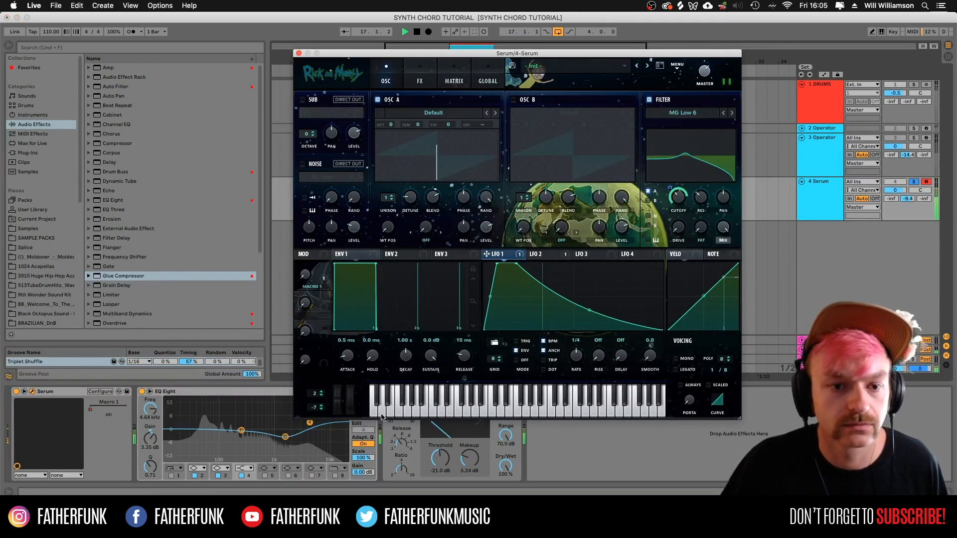
left_click(299, 52)
key("space")
Fold track 3 Operator, unsolo the Serum track and select the Serum clip
left_click(444, 160)
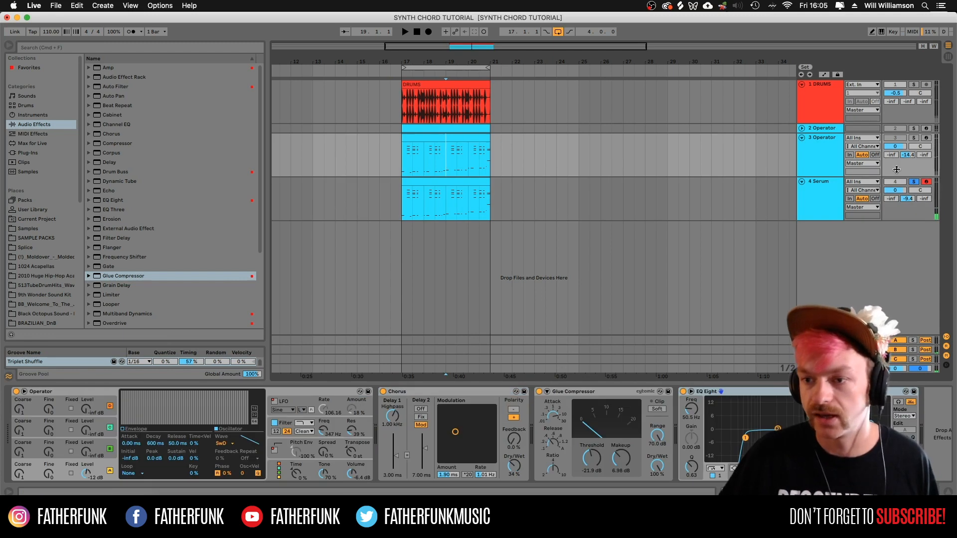
left_click(801, 139)
left_click(812, 166)
left_click(576, 166)
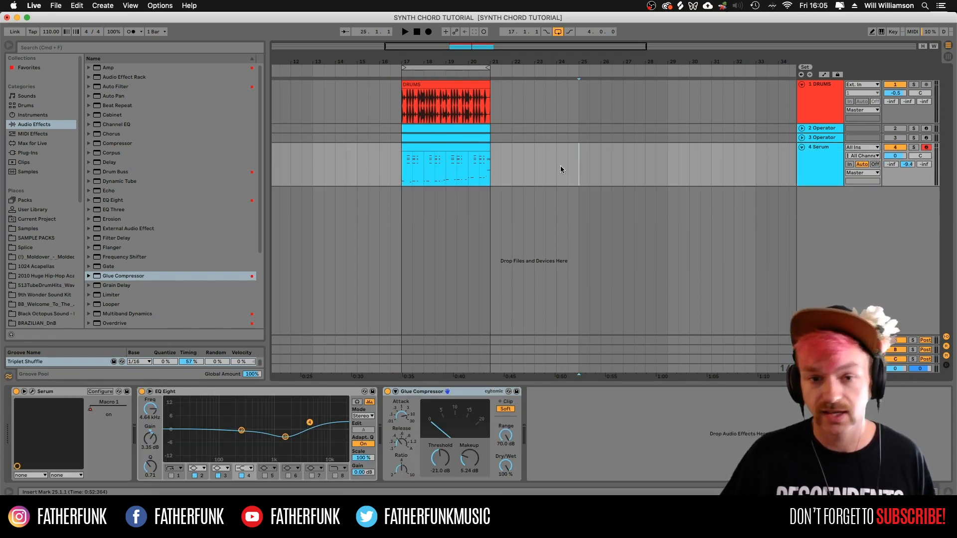
left_click(489, 148)
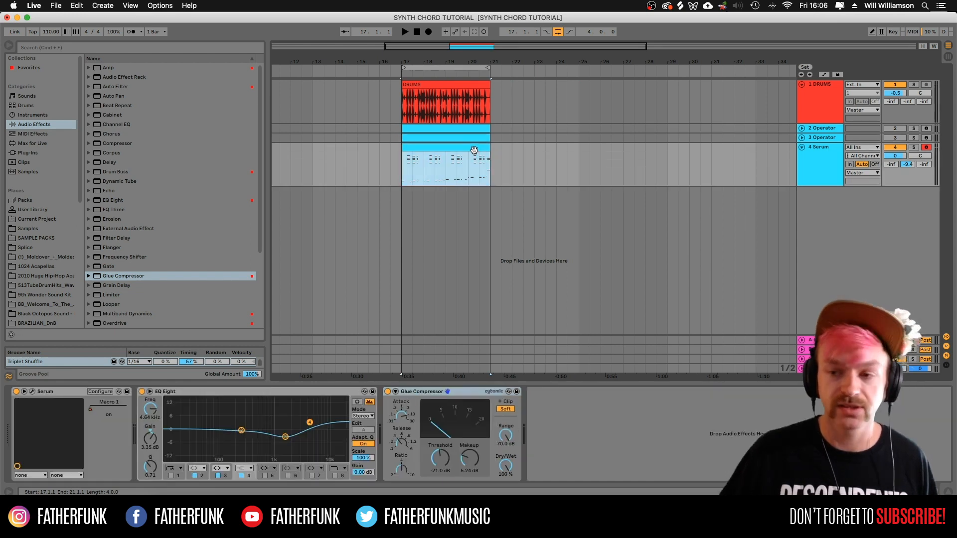